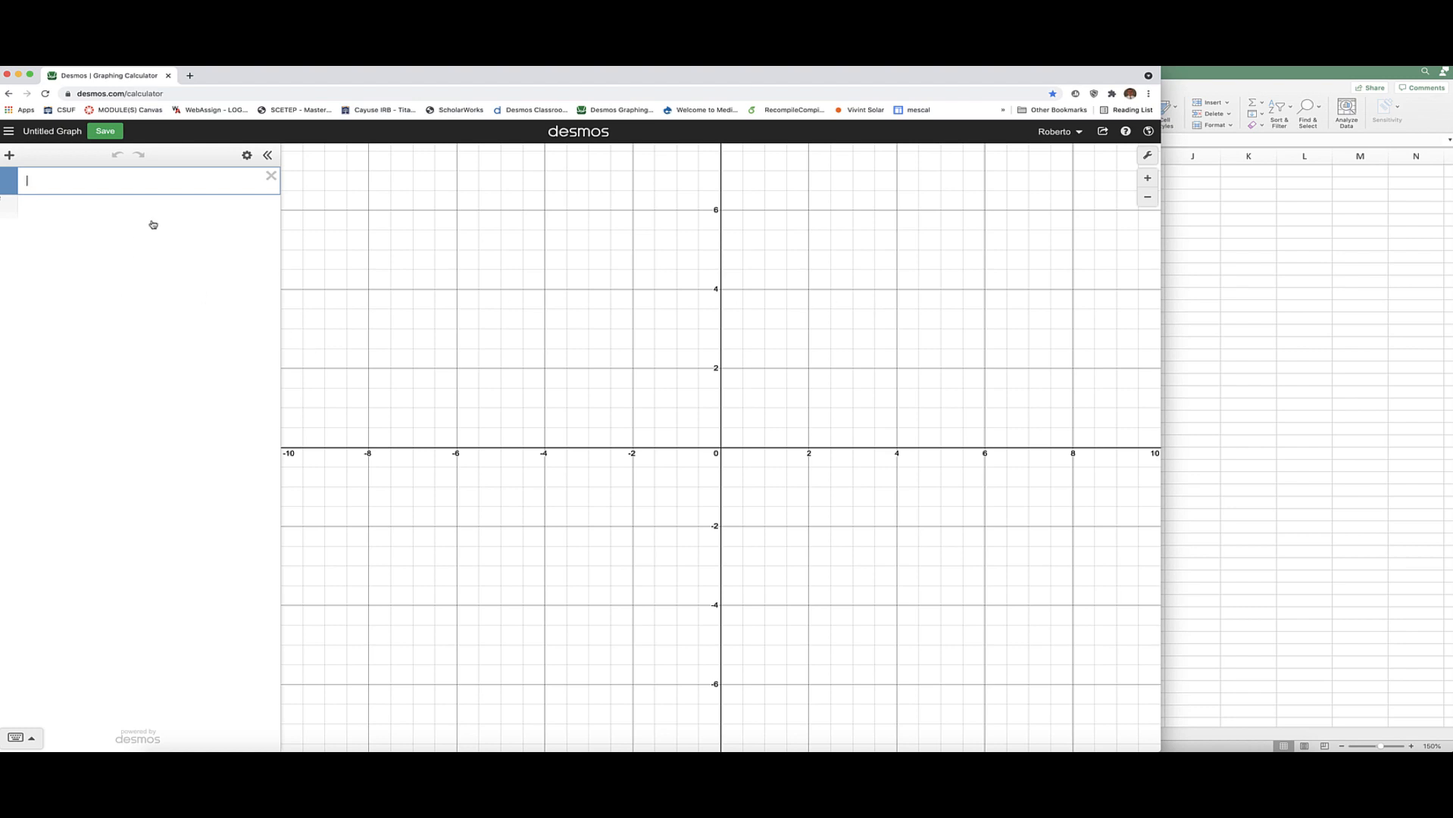
# Step: Insert the Vase JPEG from the Sample Project folder into the graph as an image
pyautogui.click(12, 156)
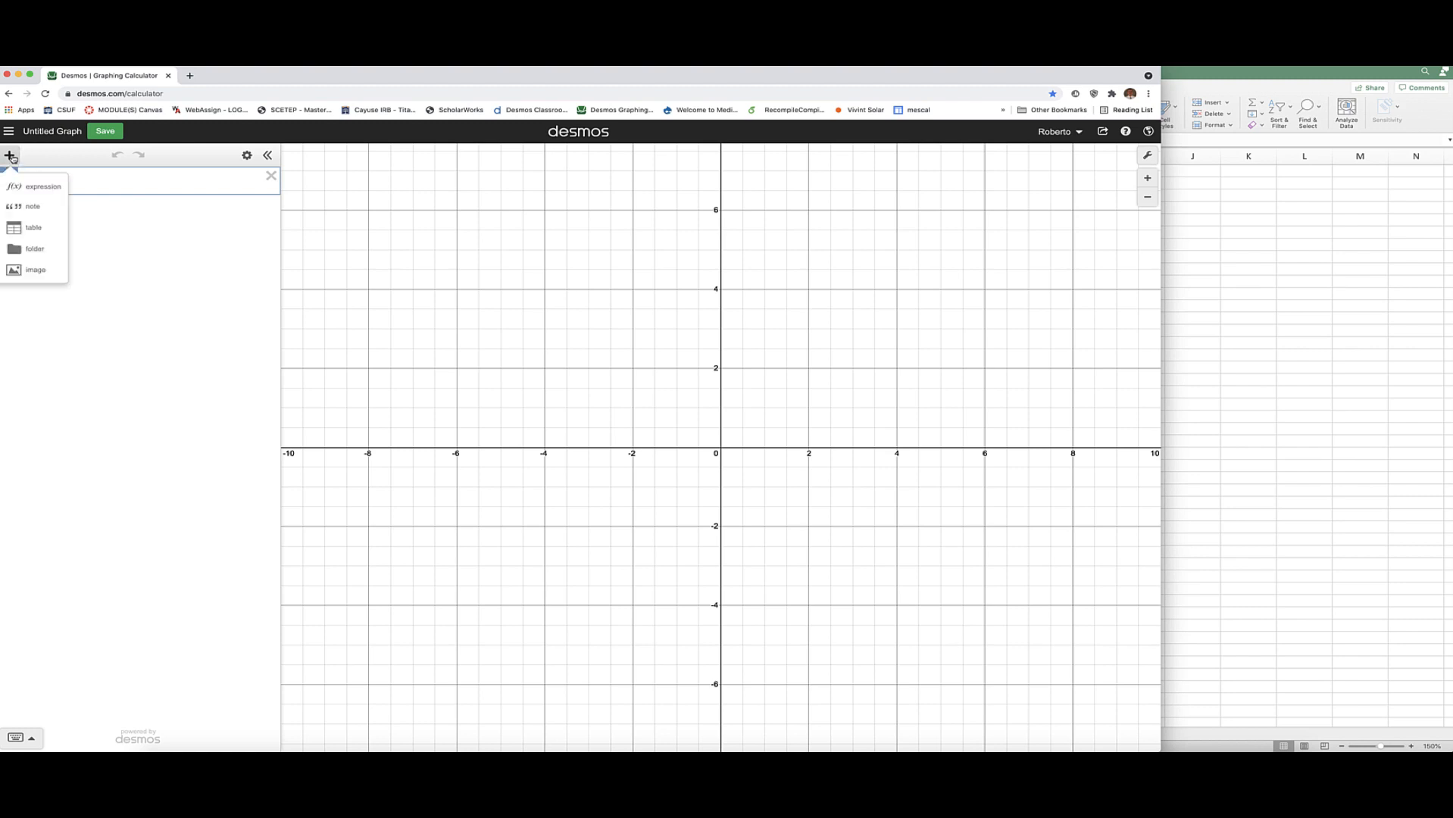
pyautogui.click(35, 270)
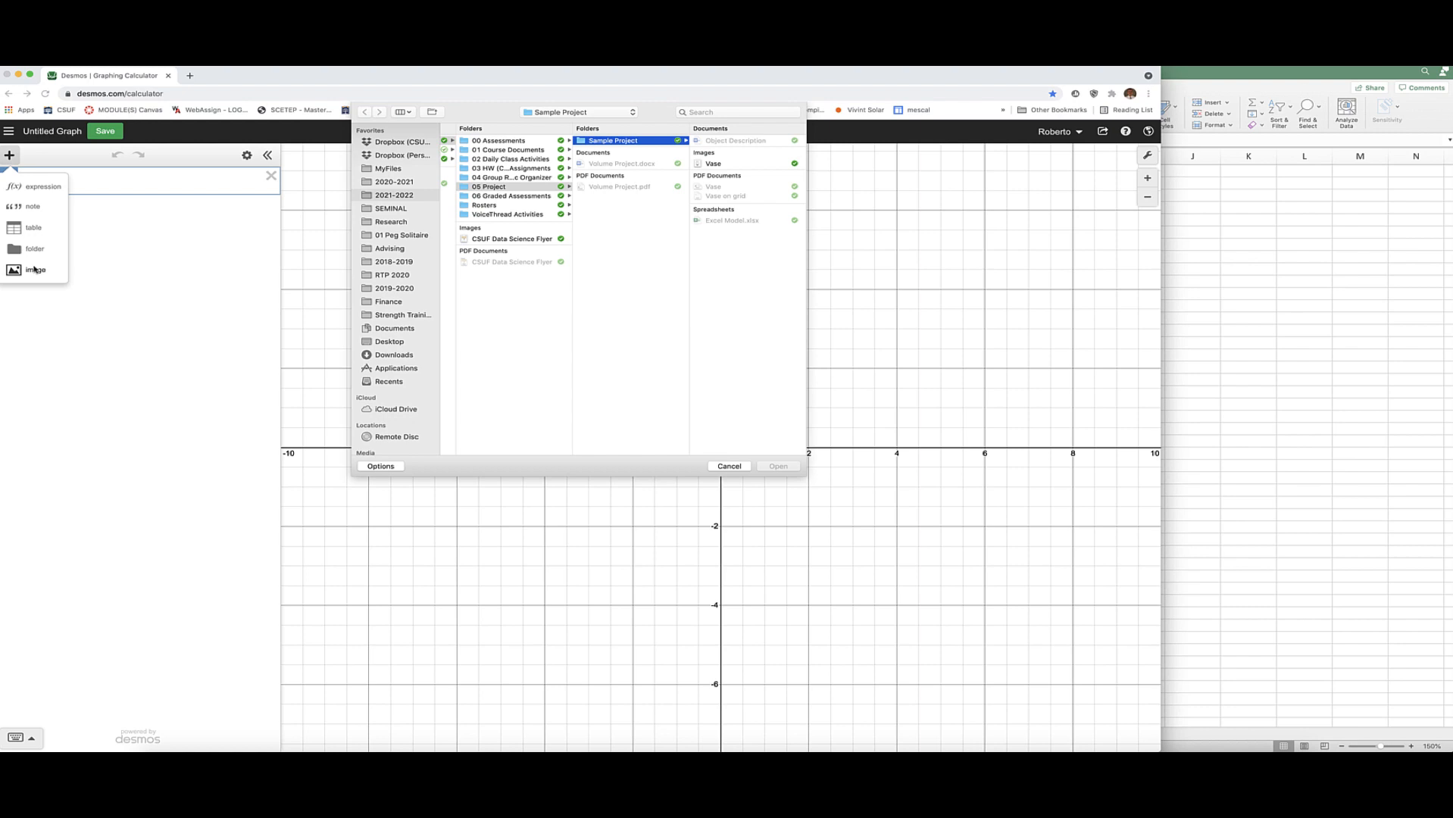
pyautogui.click(716, 163)
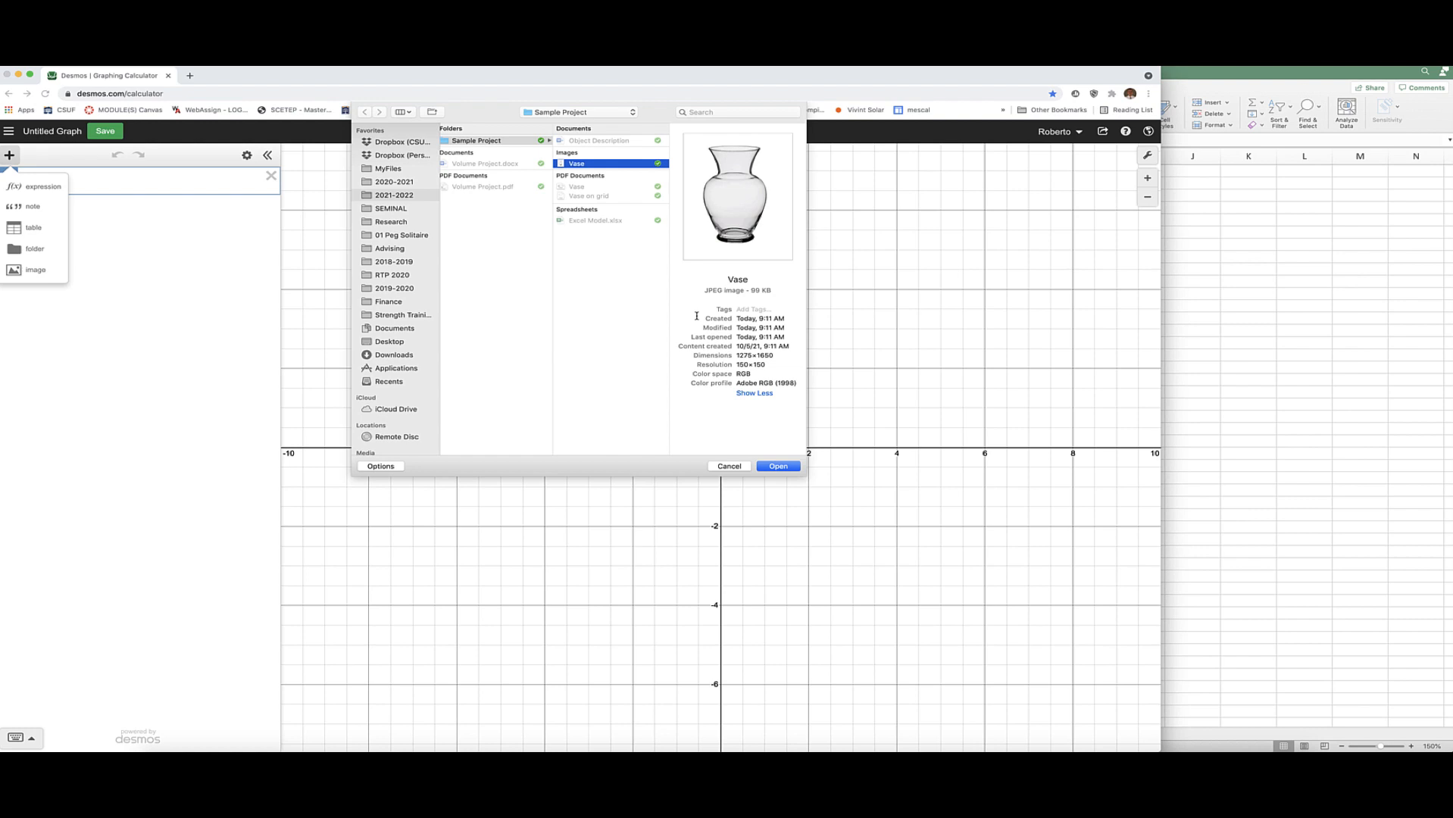
pyautogui.click(770, 468)
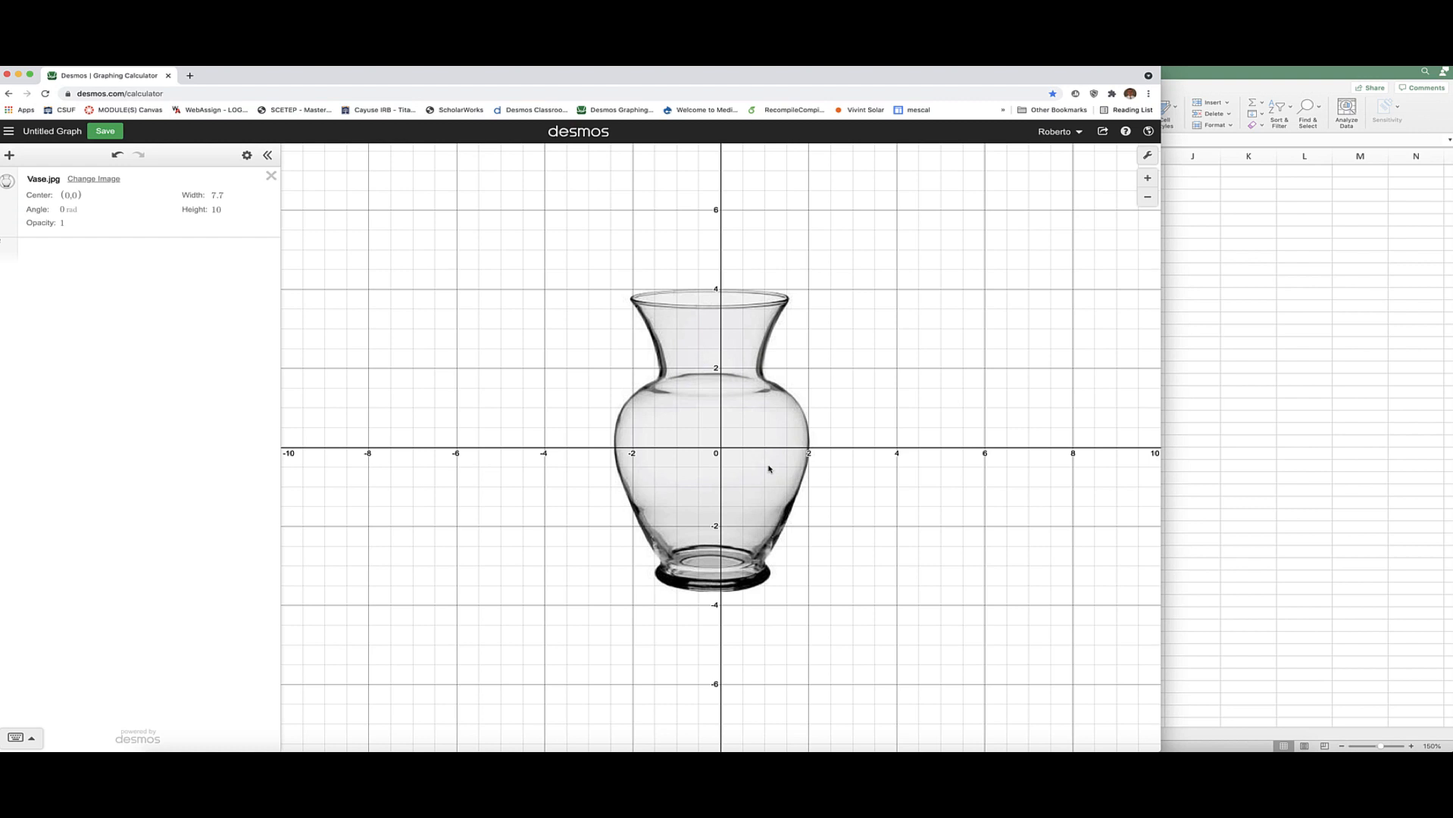
# Step: Nudge the vase image's center to about (-0.04, -0.09) and scale it to about 7.77 wide and 10.08 high
pyautogui.click(750, 461)
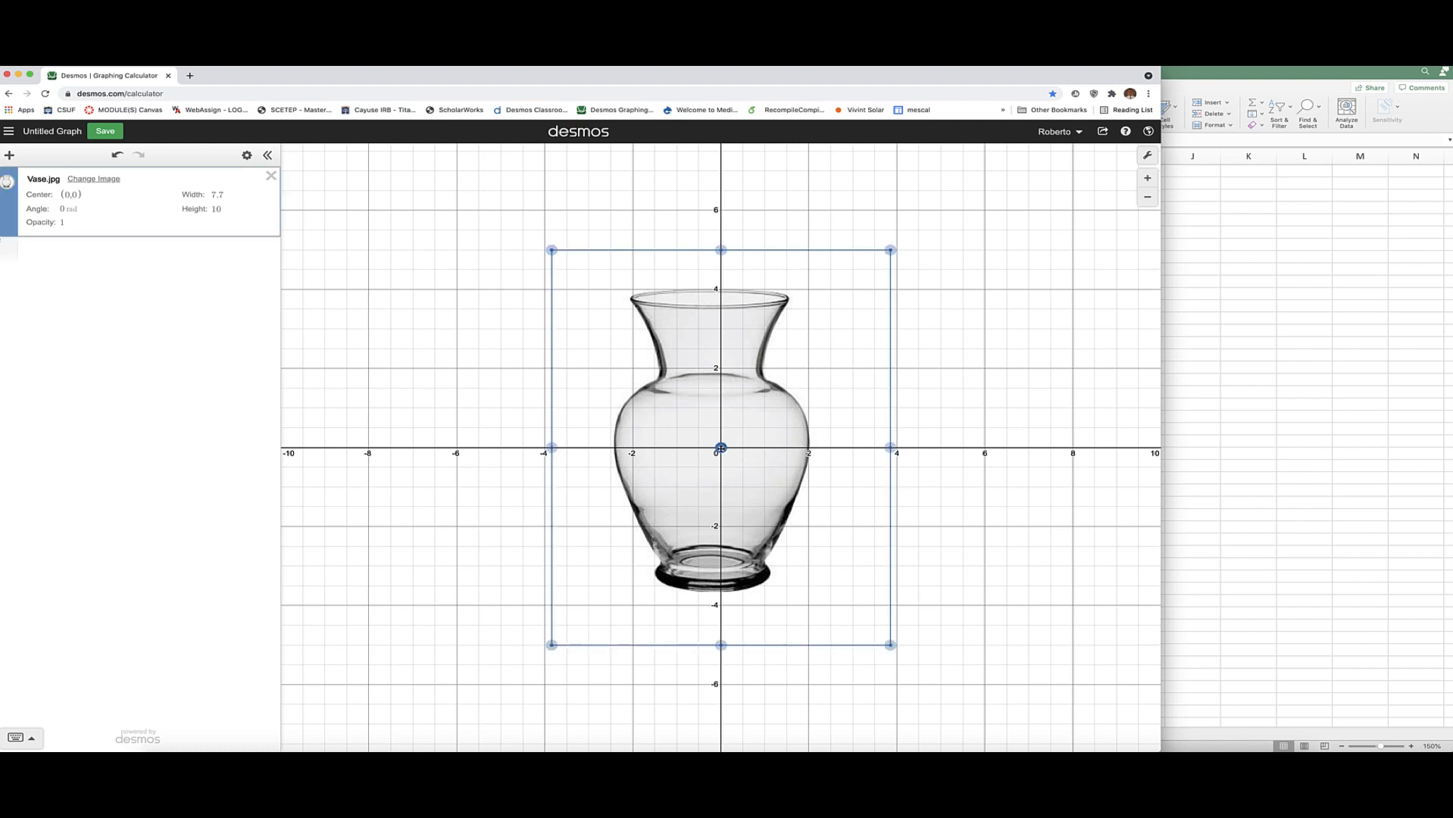
pyautogui.moveTo(721, 448)
pyautogui.mouseDown()
pyautogui.moveTo(770, 444)
pyautogui.moveTo(730, 441)
pyautogui.moveTo(691, 463)
pyautogui.moveTo(719, 451)
pyautogui.mouseUp()
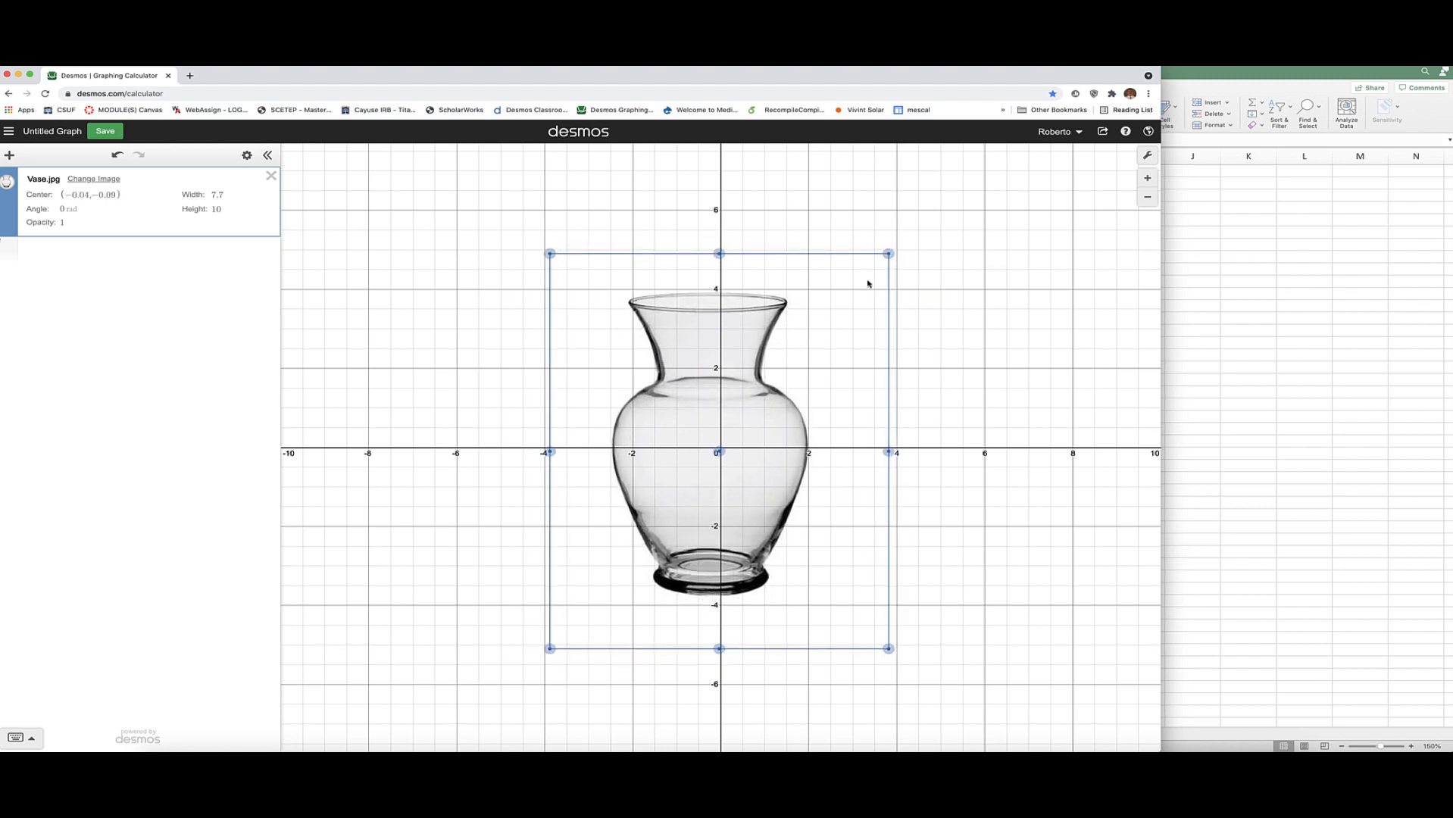
pyautogui.moveTo(890, 254)
pyautogui.mouseDown()
pyautogui.moveTo(931, 241)
pyautogui.moveTo(895, 254)
pyautogui.mouseUp()
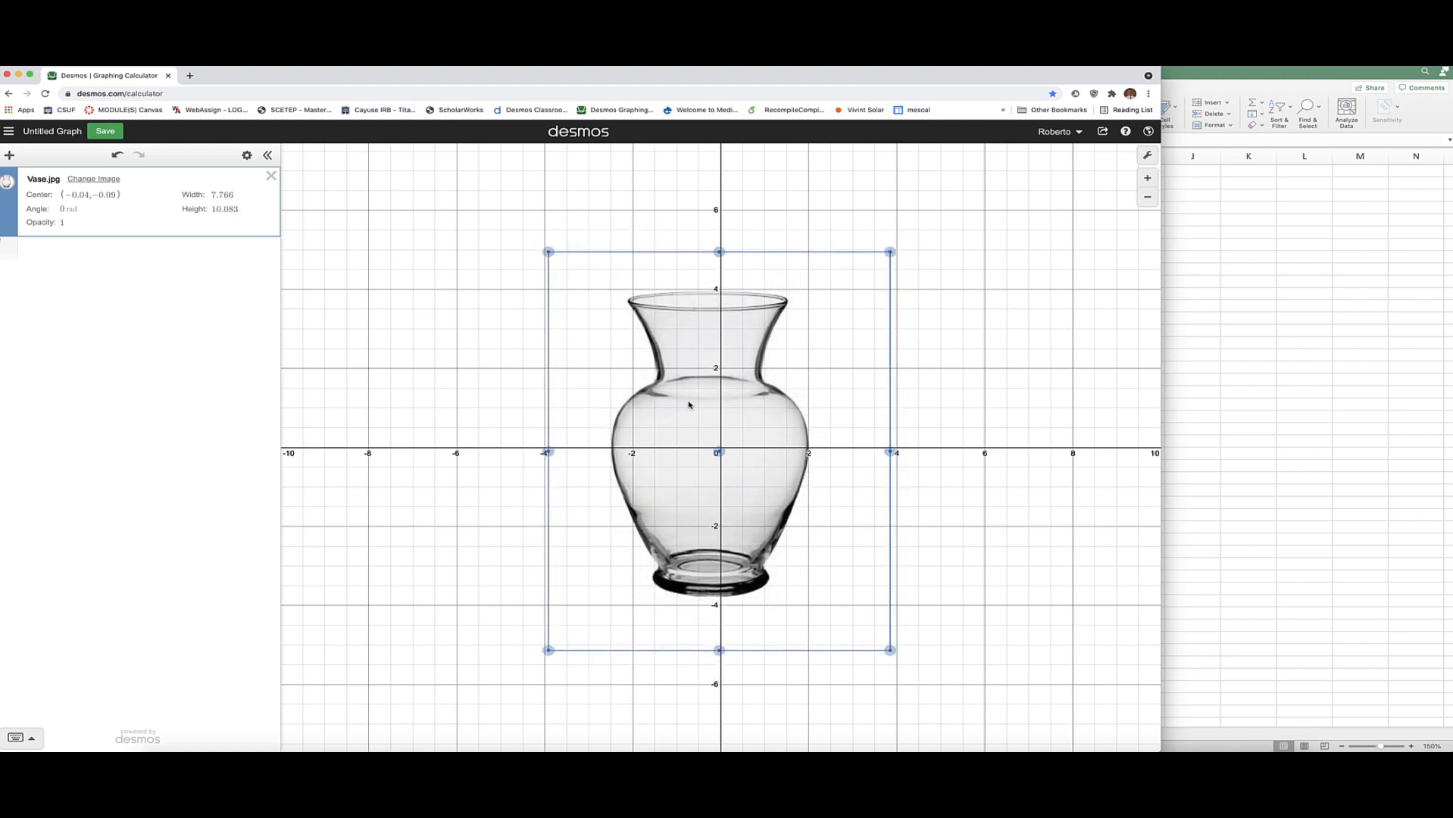
# Step: Set the vase image's rotation angle to 3π/2 radians so the vase lies on its side, base toward negative x
pyautogui.click(61, 208)
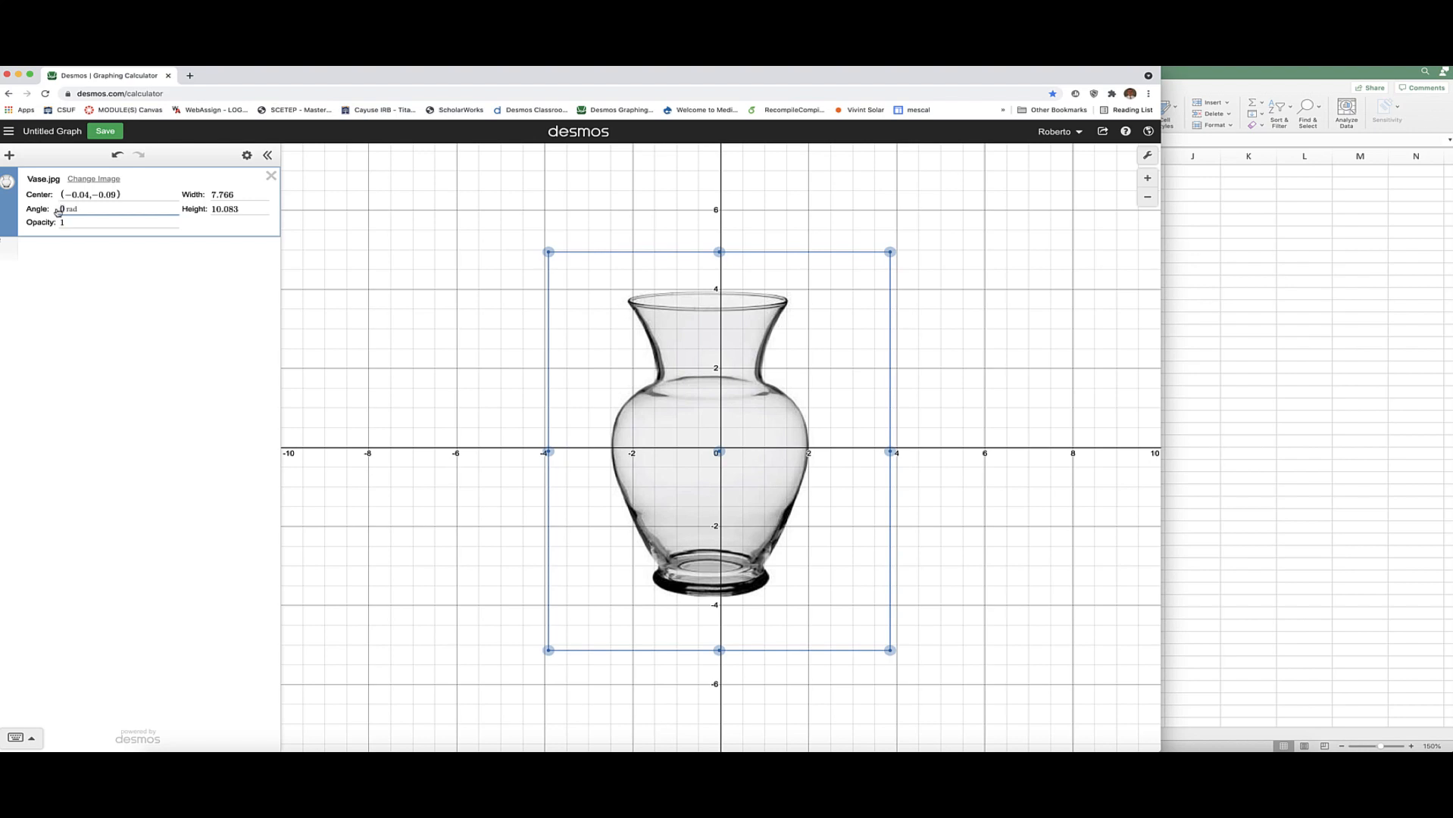
pyautogui.press('BackSpace')
pyautogui.write('pi/2')
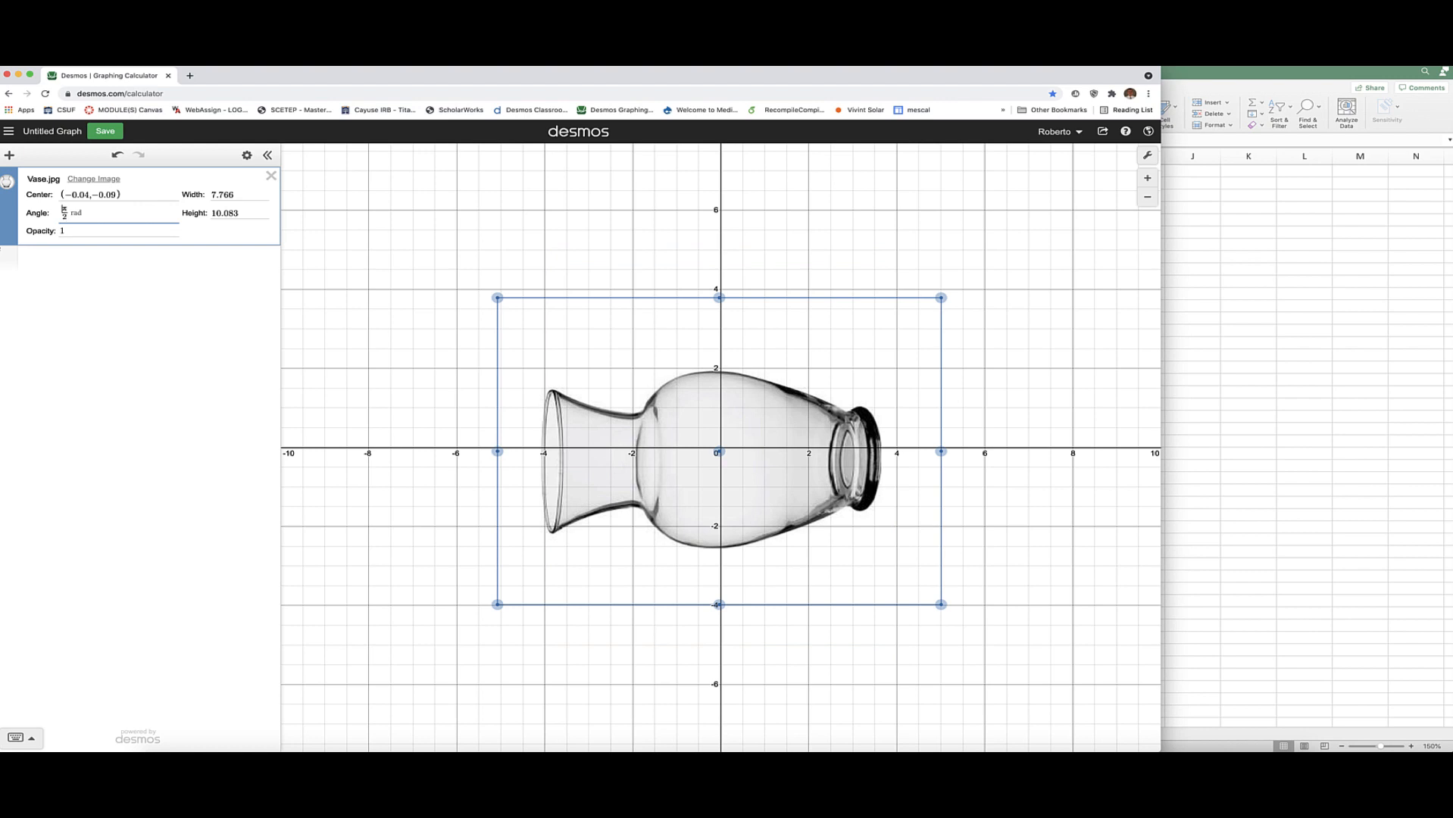
pyautogui.write('3')
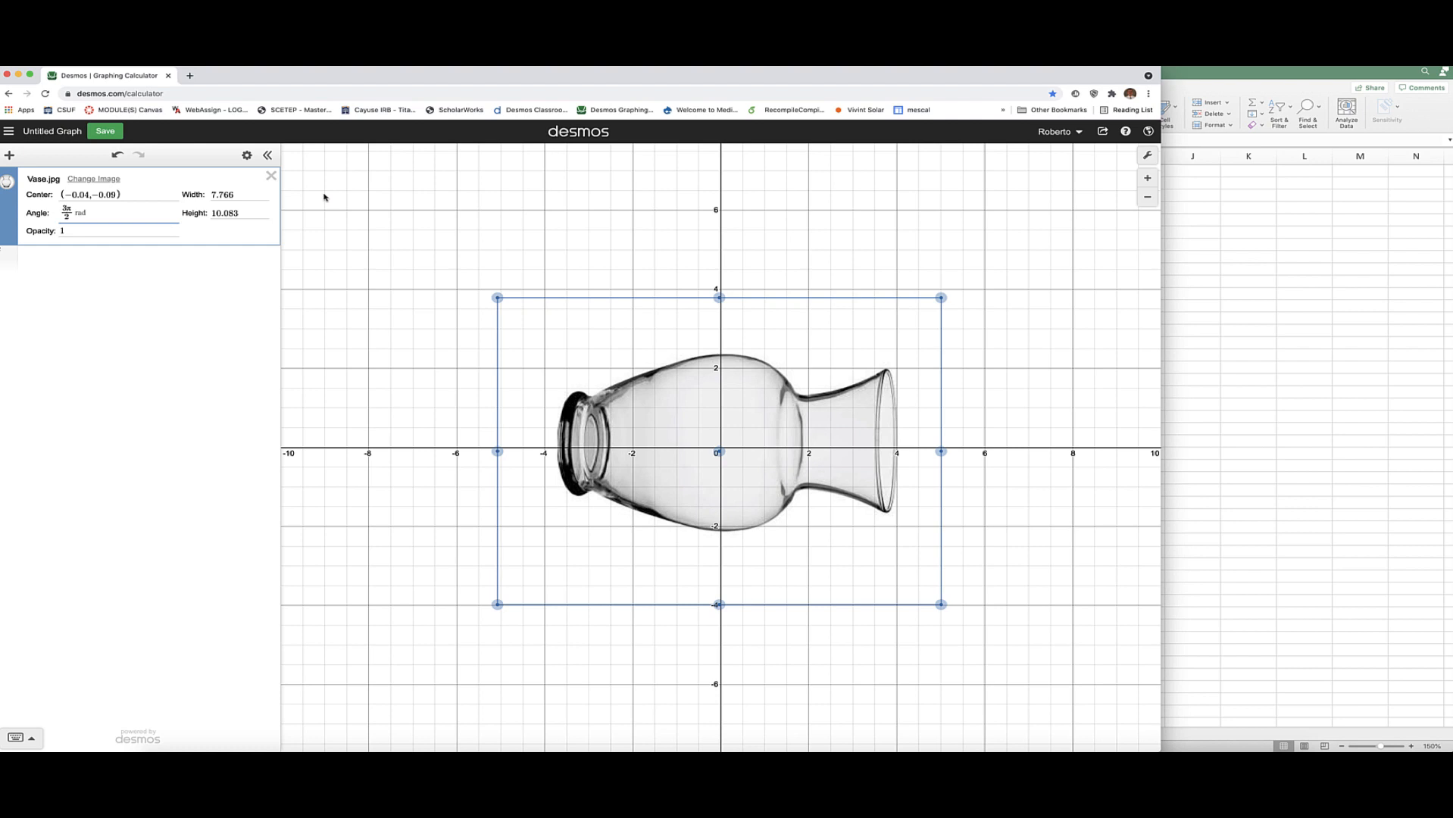
# Step: Enlarge the vase image to about 10.48 by 13.6 and center it at about (4.23, -0.25), with its base near the y-axis
pyautogui.click(773, 412)
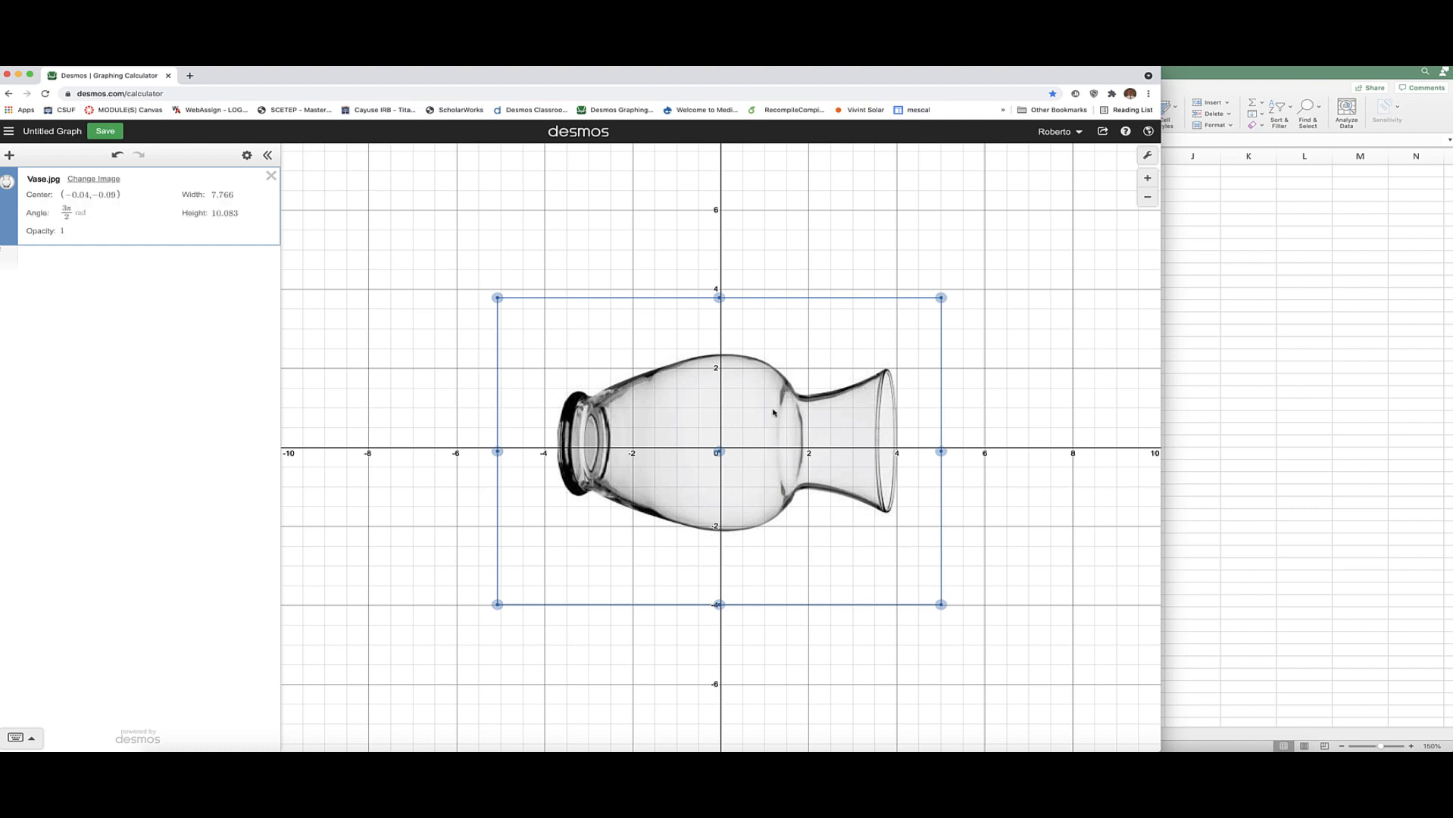
pyautogui.moveTo(774, 412); pyautogui.dragTo(732, 452)
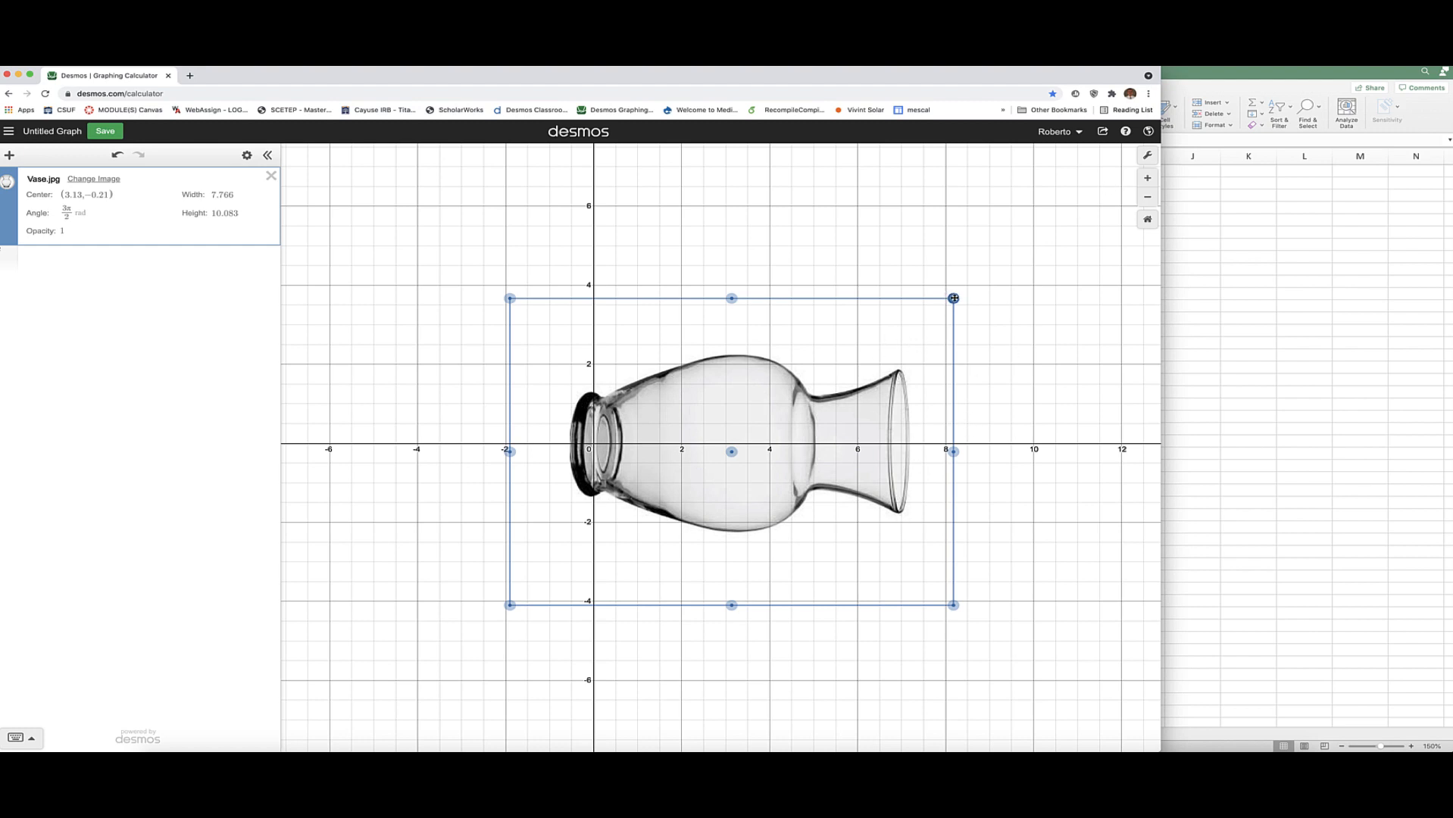
pyautogui.moveTo(954, 298); pyautogui.dragTo(1045, 291)
pyautogui.moveTo(728, 455); pyautogui.dragTo(769, 453)
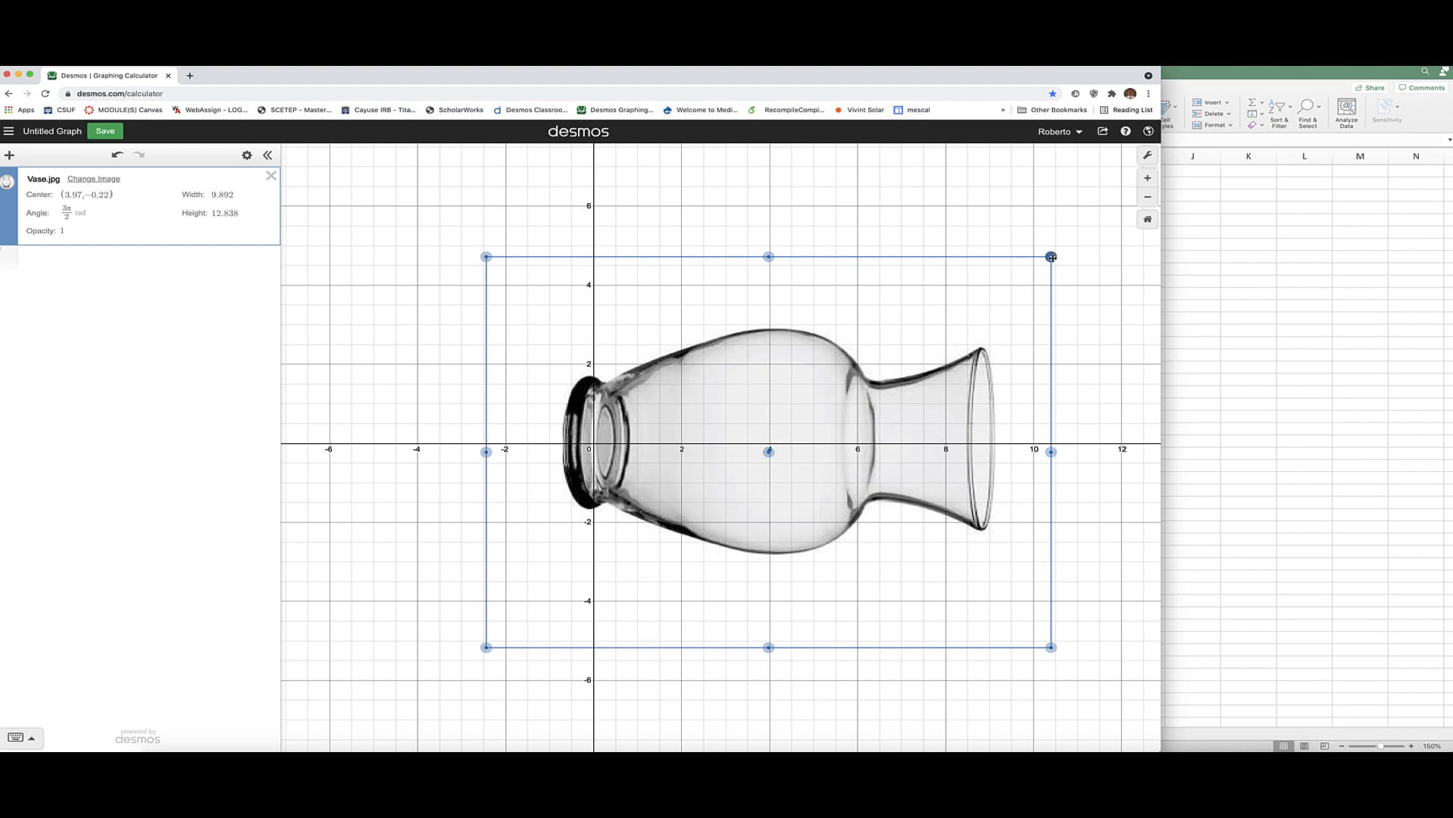
pyautogui.moveTo(1052, 258); pyautogui.dragTo(1067, 245)
pyautogui.moveTo(898, 354); pyautogui.dragTo(814, 349)
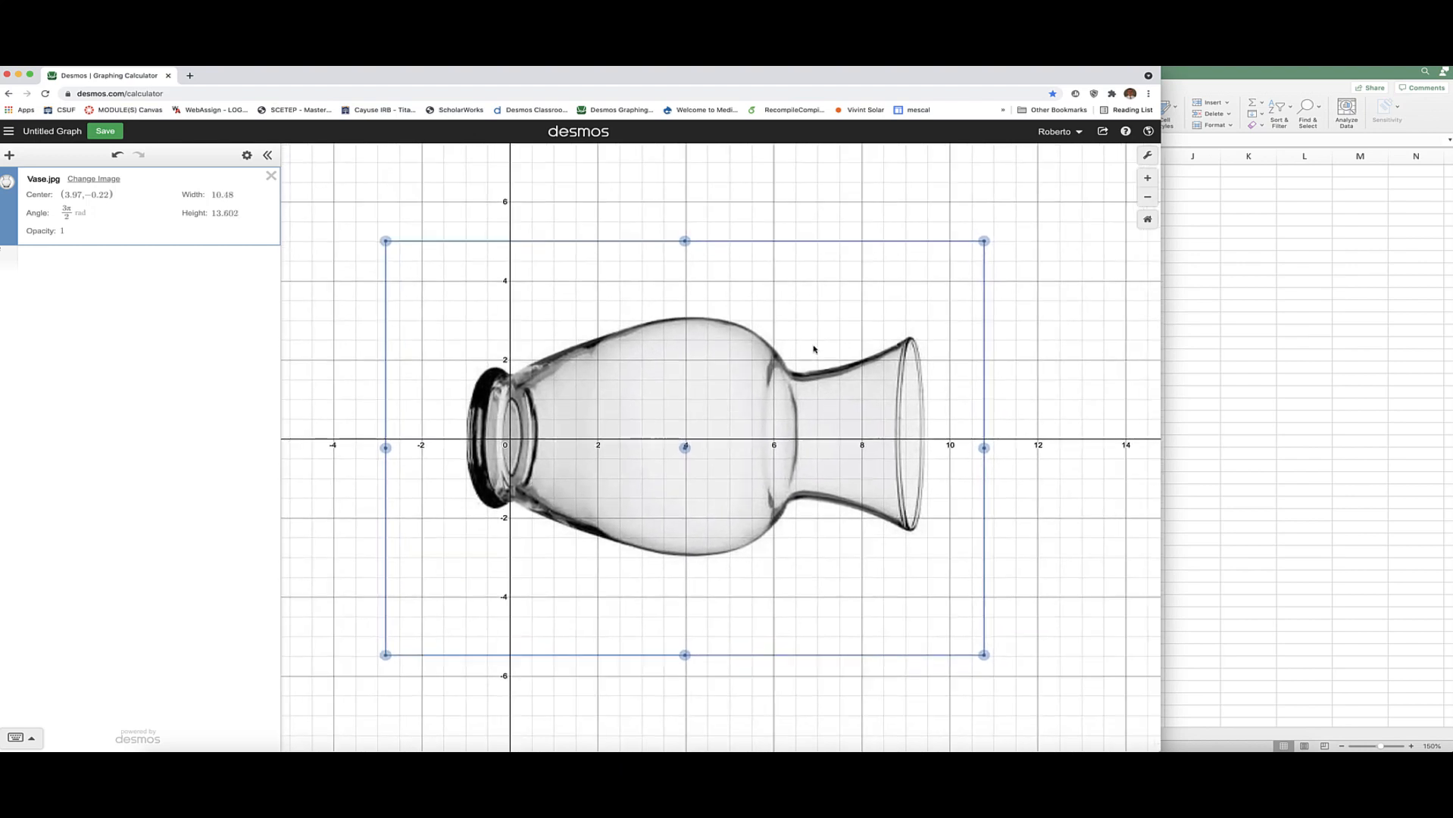
pyautogui.moveTo(685, 448); pyautogui.dragTo(717, 448)
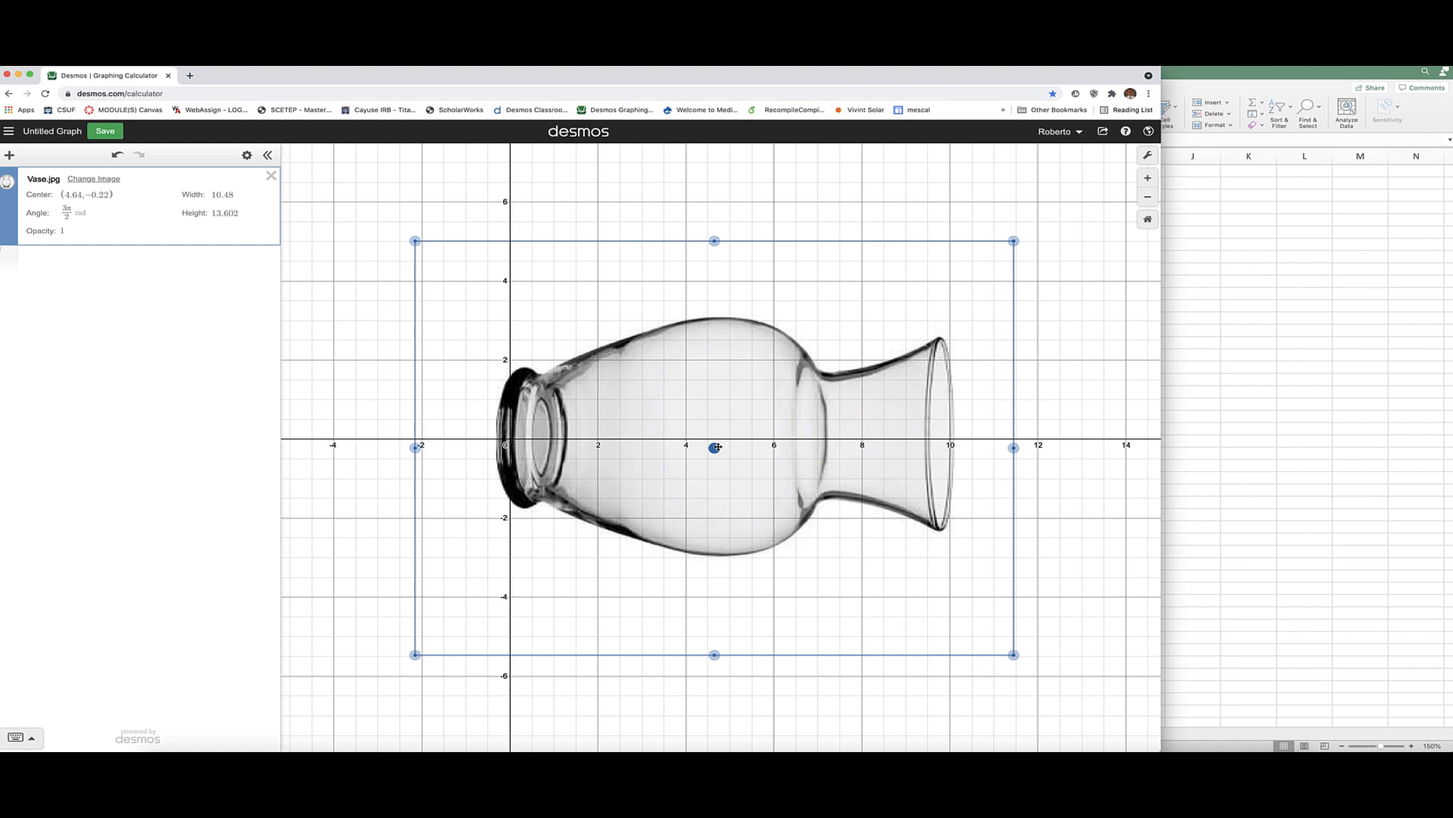
pyautogui.moveTo(717, 447); pyautogui.dragTo(698, 449)
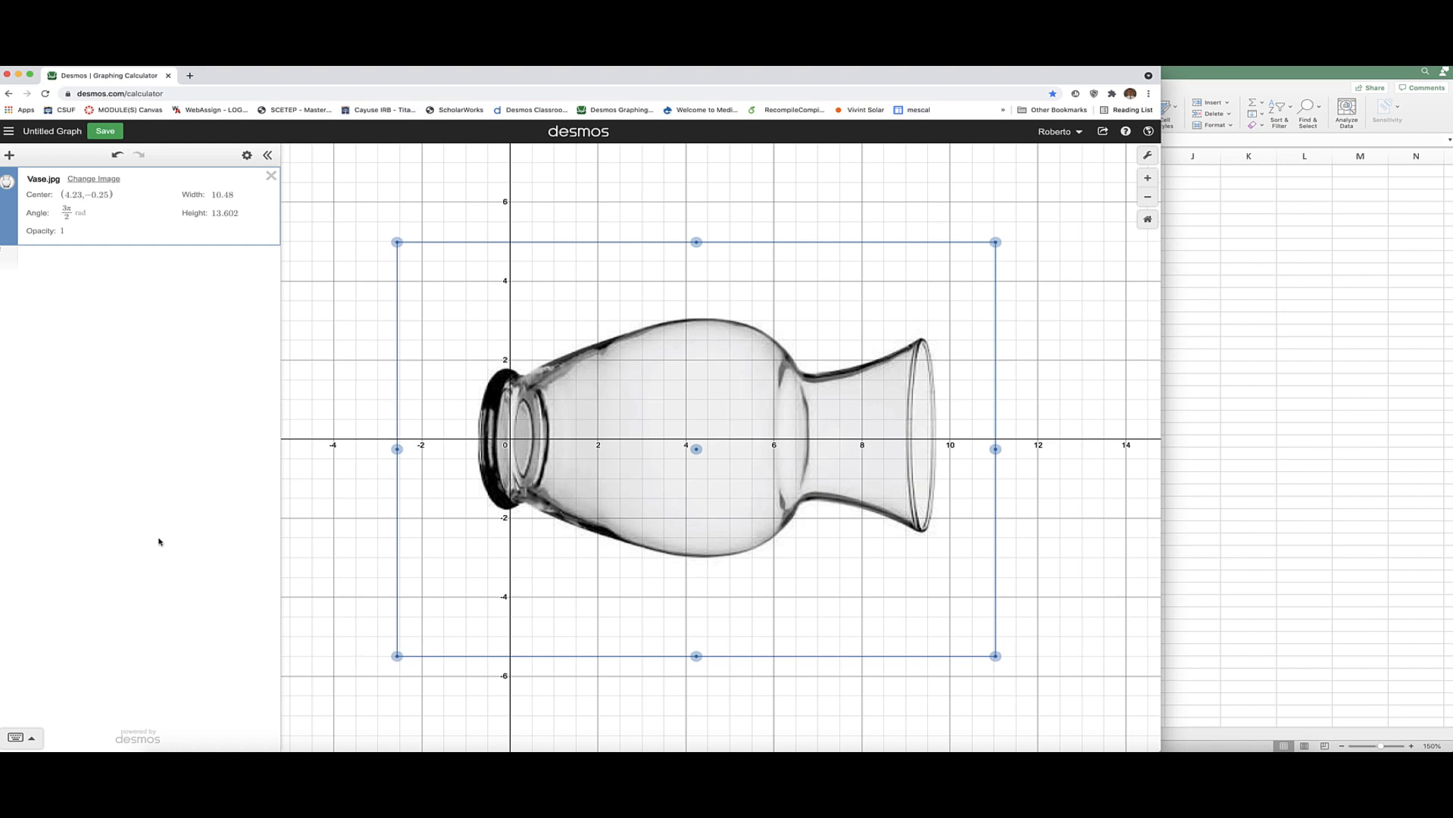
# Step: Add a table below the vase image and color its points red
pyautogui.click(166, 260)
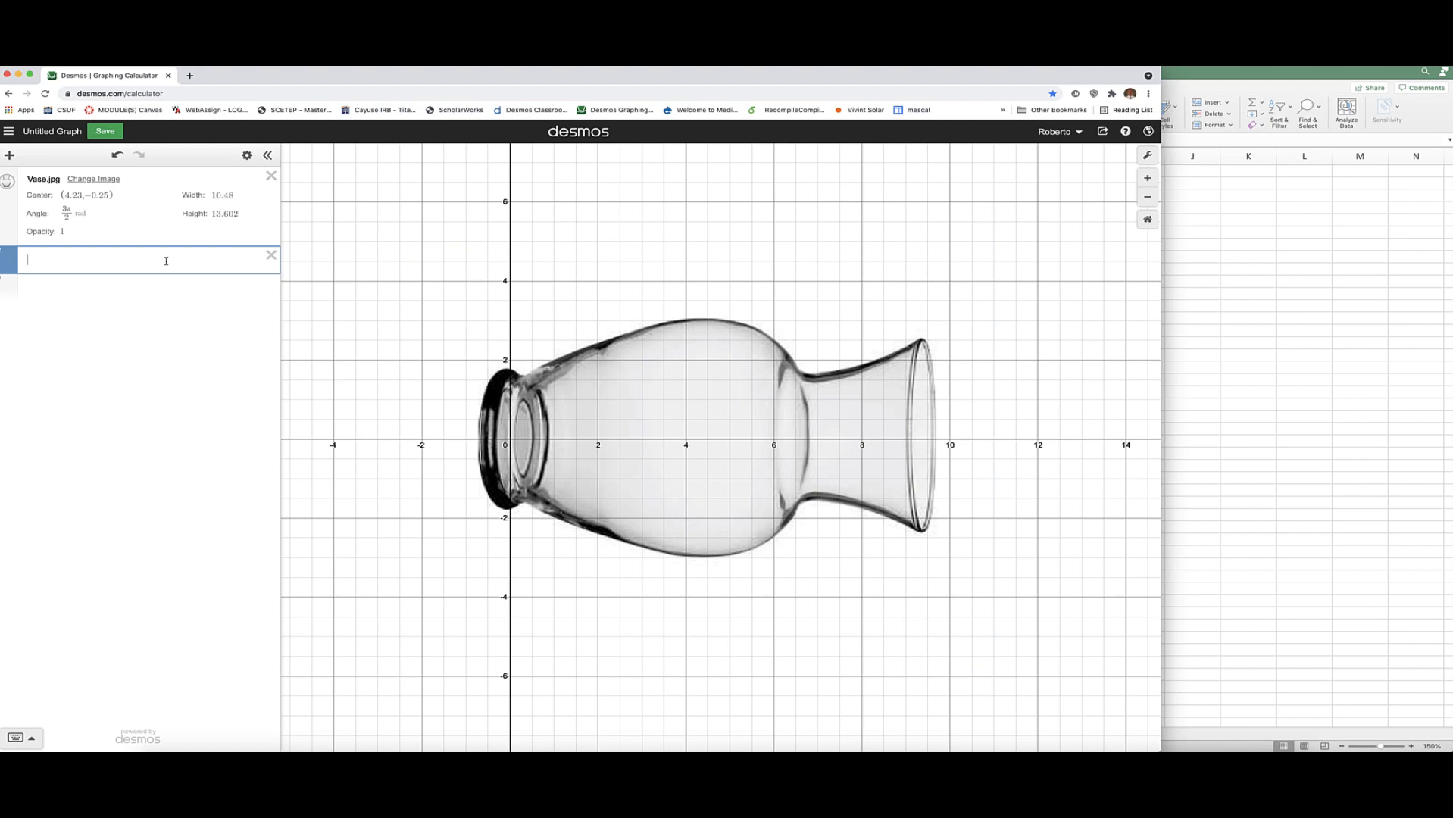
pyautogui.click(9, 155)
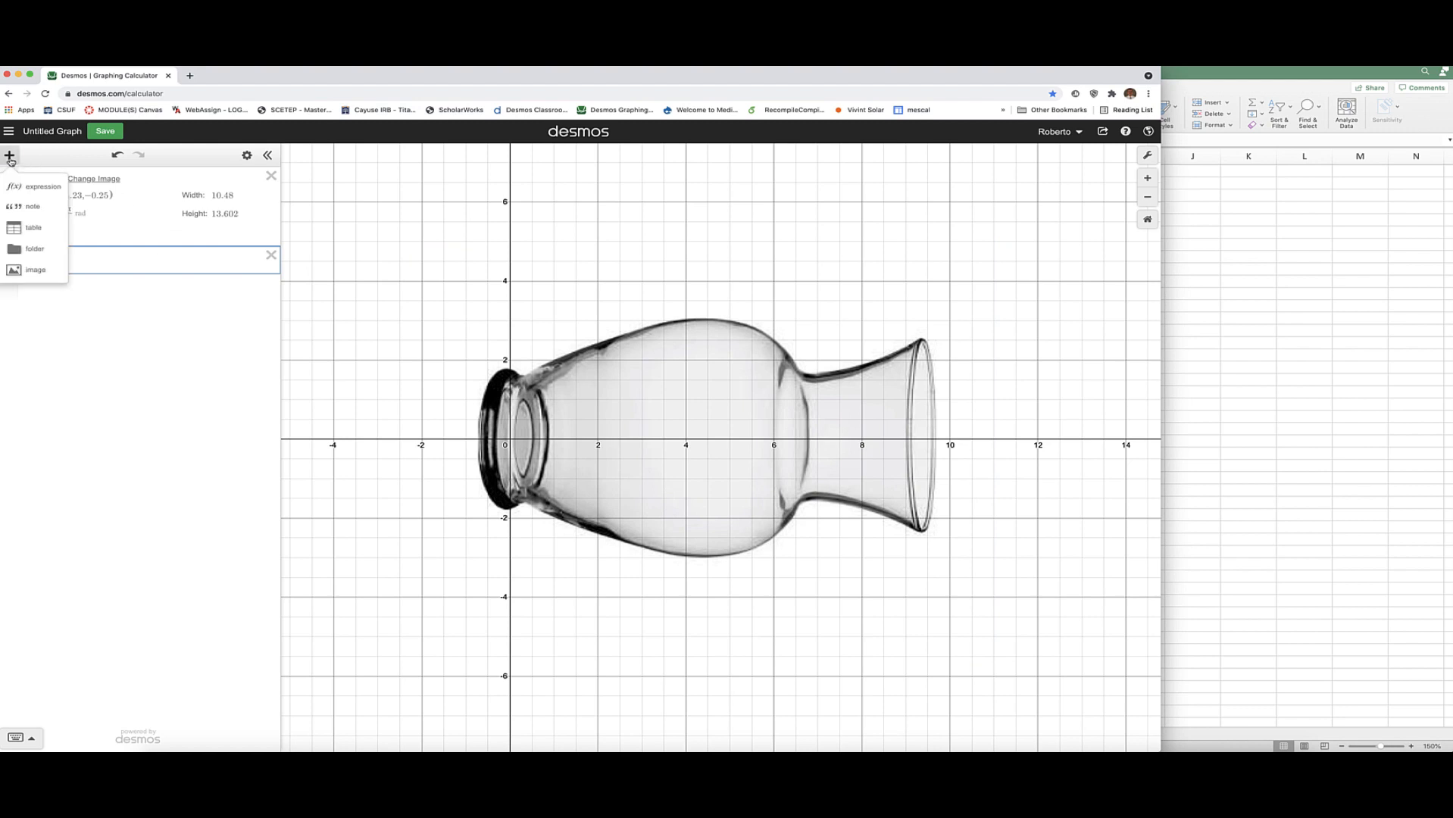
pyautogui.click(28, 229)
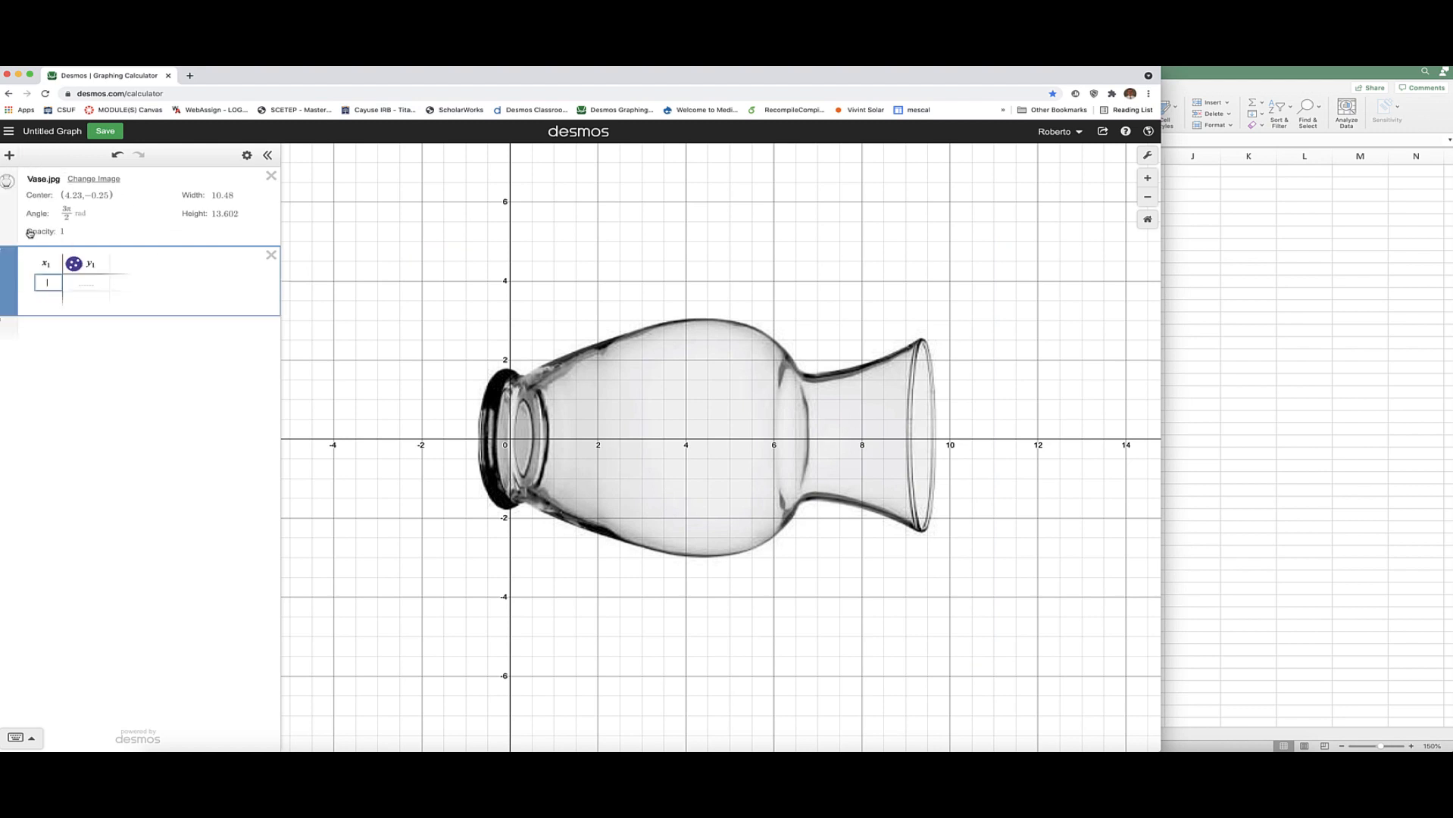
pyautogui.click(74, 266)
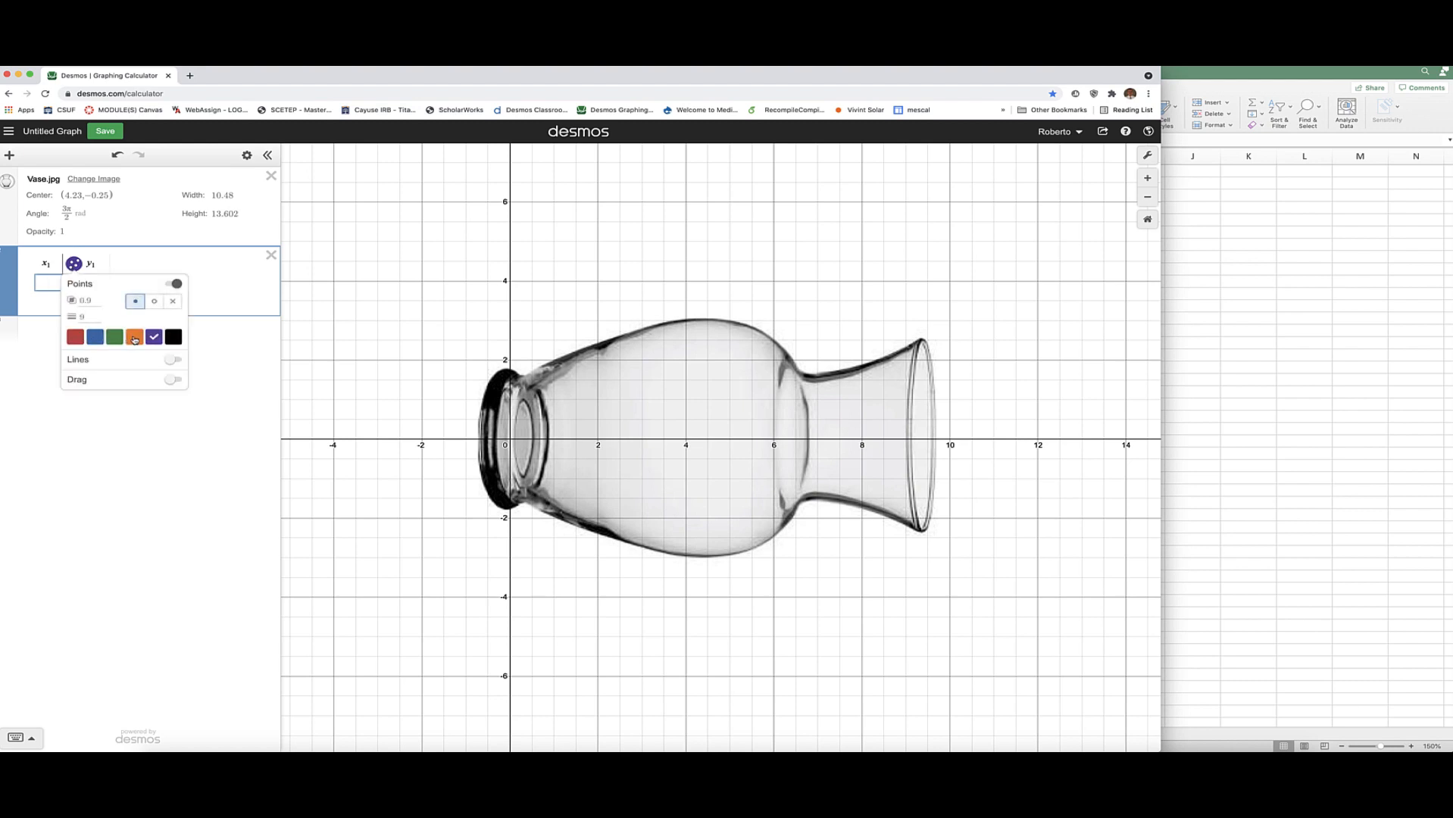
pyautogui.click(75, 336)
# Step: Enter the table's first outline point as x = 0, y = 1.5
pyautogui.click(50, 282)
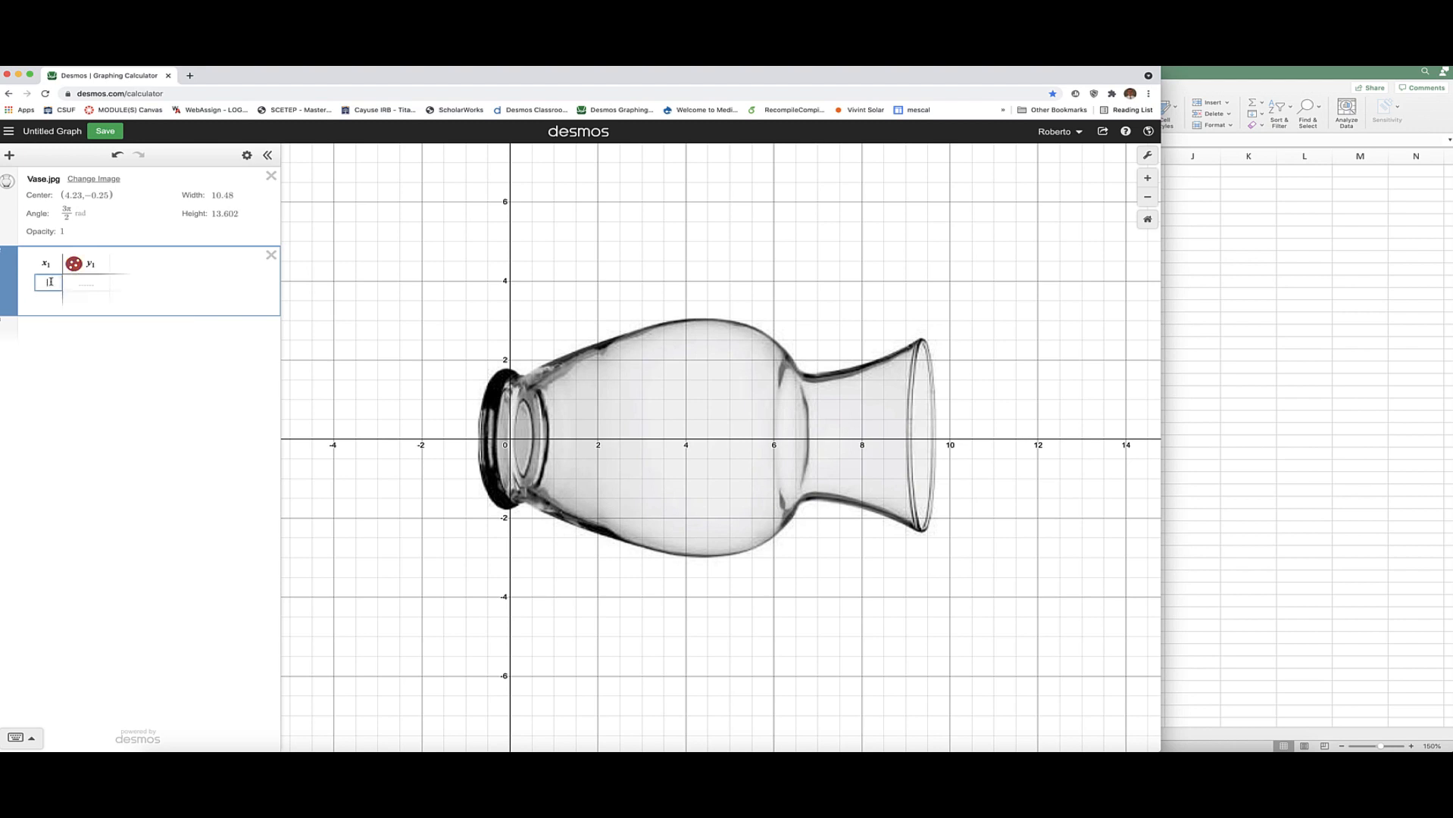
pyautogui.write('0')
pyautogui.press('Tab')
pyautogui.write('2')
pyautogui.press('BackSpace')
pyautogui.write('1.75')
pyautogui.press('BackSpace')
pyautogui.press('BackSpace')
pyautogui.write('5')
pyautogui.press('Return')
# Step: Add the points (0.5, 1.7) and (1, 2) to the table along the vase's upper outline
pyautogui.write('0.5')
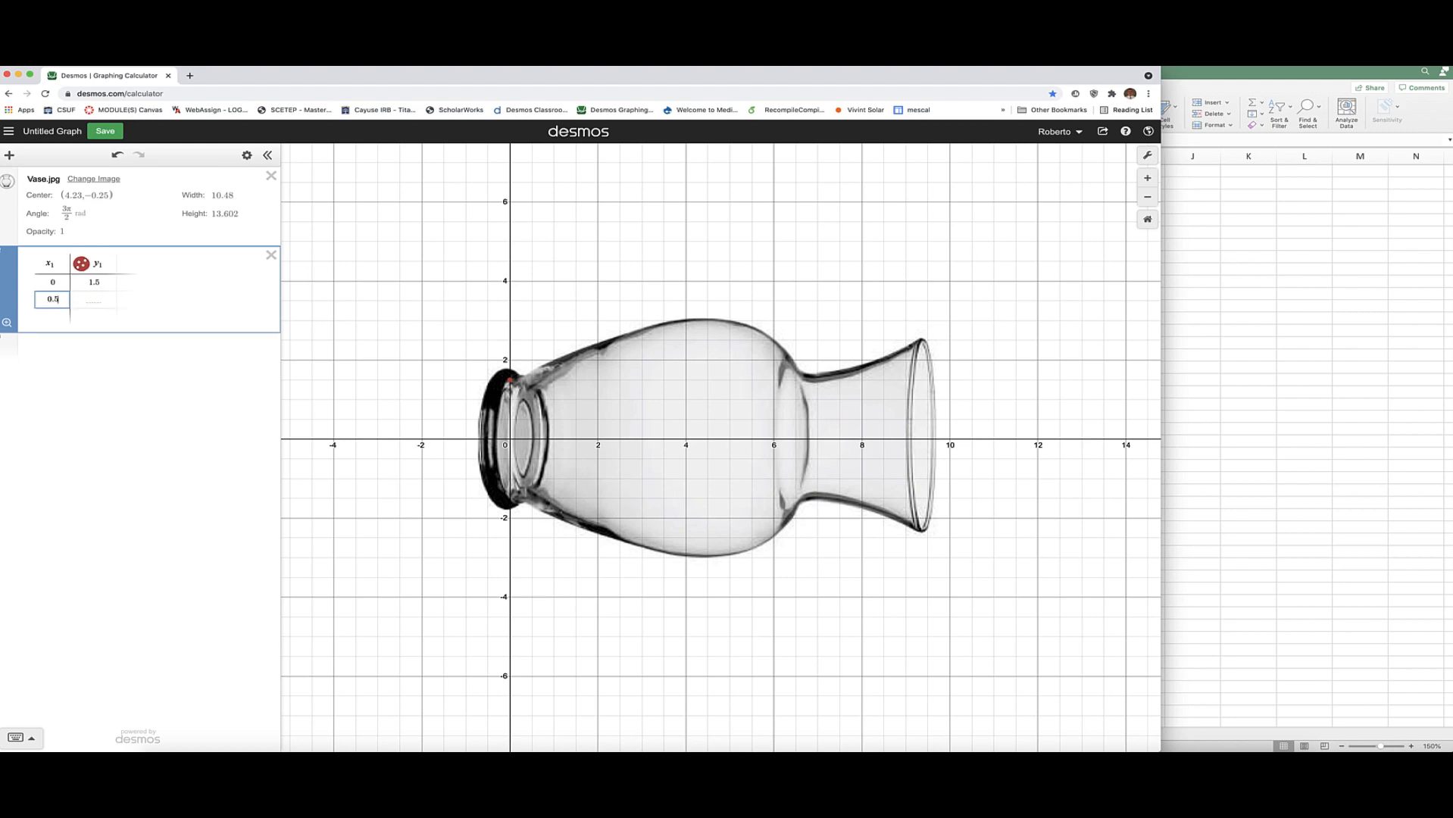
pyautogui.press('Tab')
pyautogui.write('1.6')
pyautogui.press('BackSpace')
pyautogui.write('7')
pyautogui.press('Return')
pyautogui.write('1')
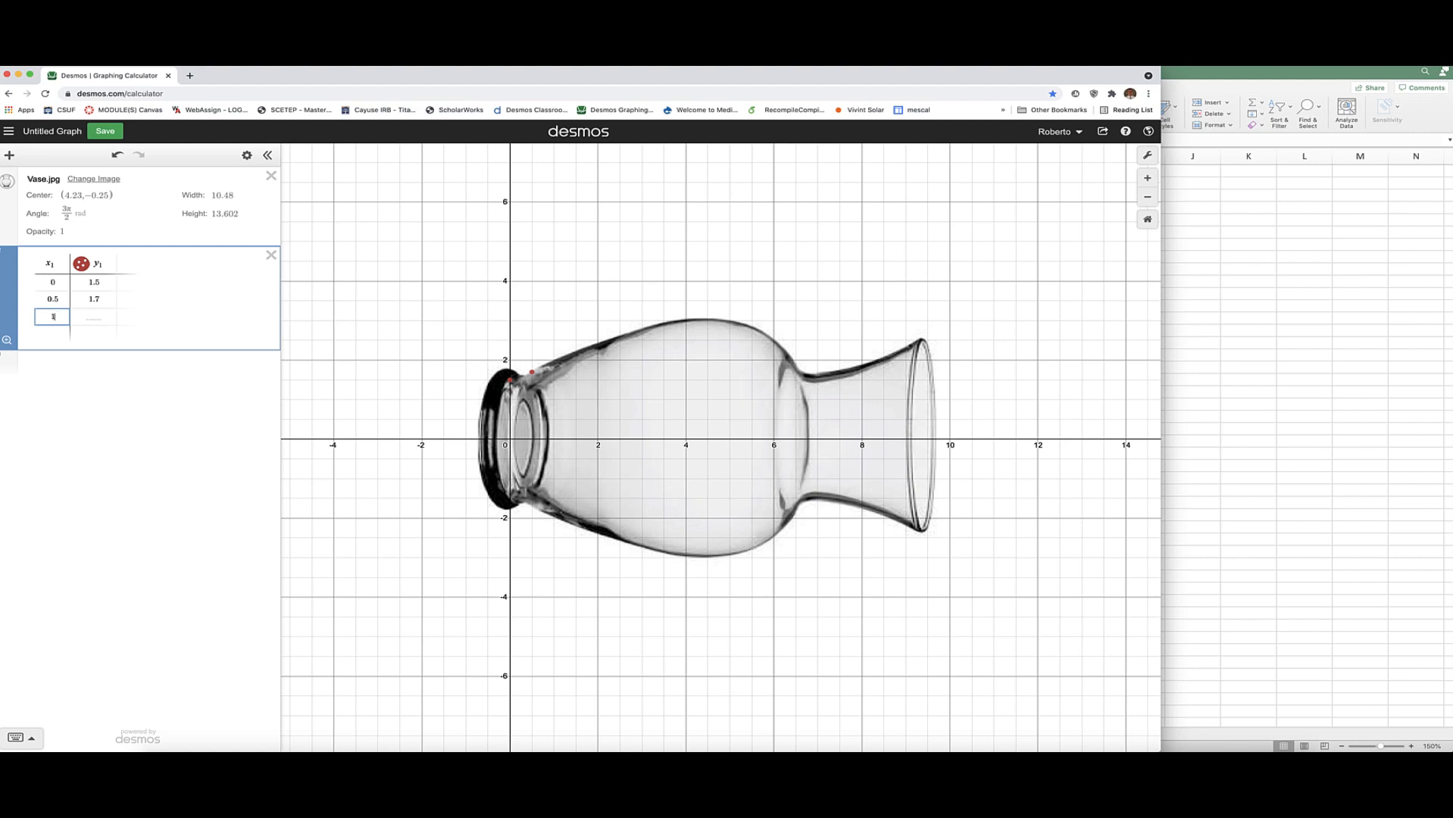
pyautogui.press('Tab')
pyautogui.press('Tab')
# Step: Add the points (1.5, 2.2) and (2, 2.45) to the table
pyautogui.write('1.5')
pyautogui.press('Tab')
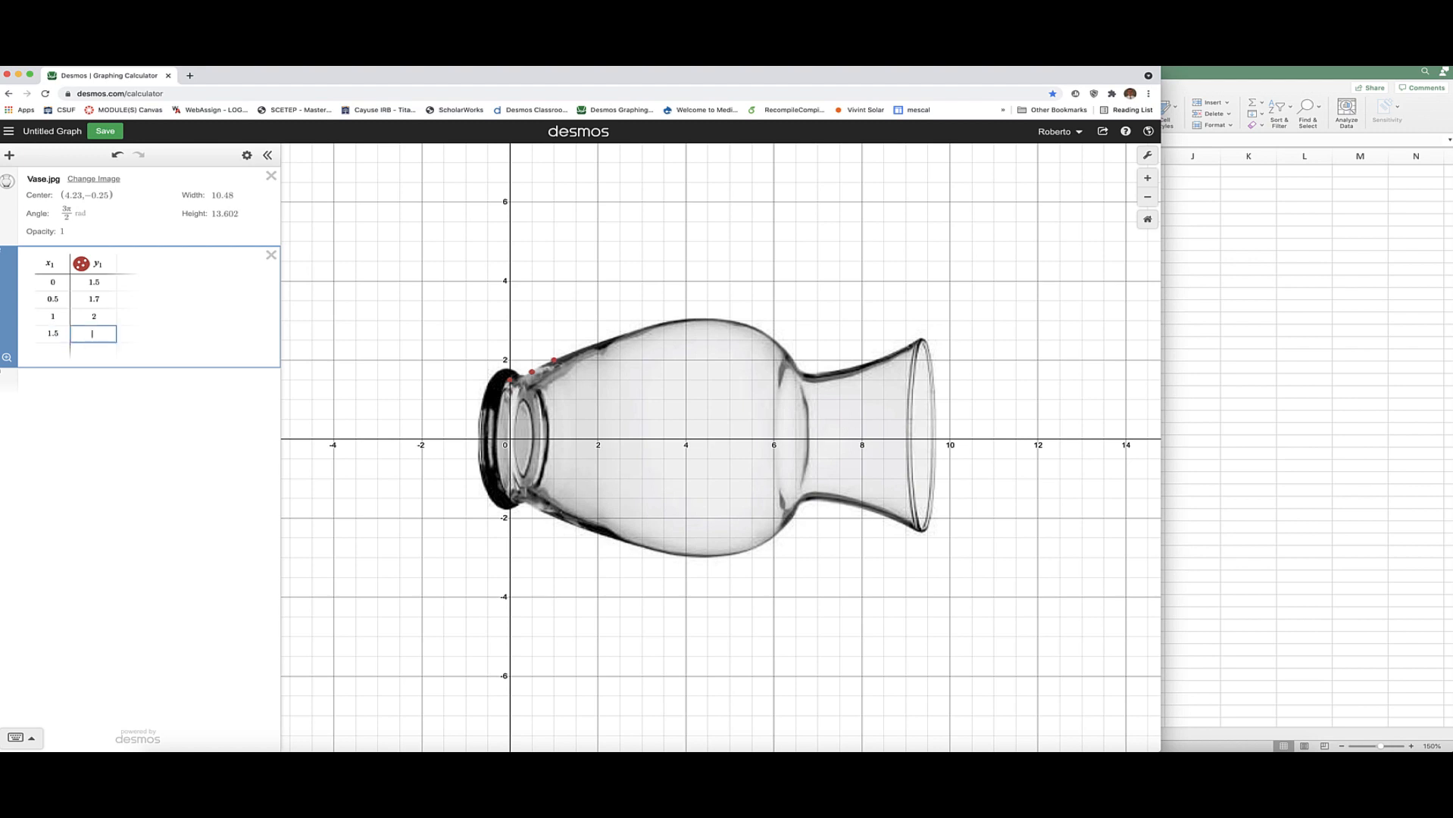
pyautogui.write('2.2')
pyautogui.press('Tab')
pyautogui.write('2')
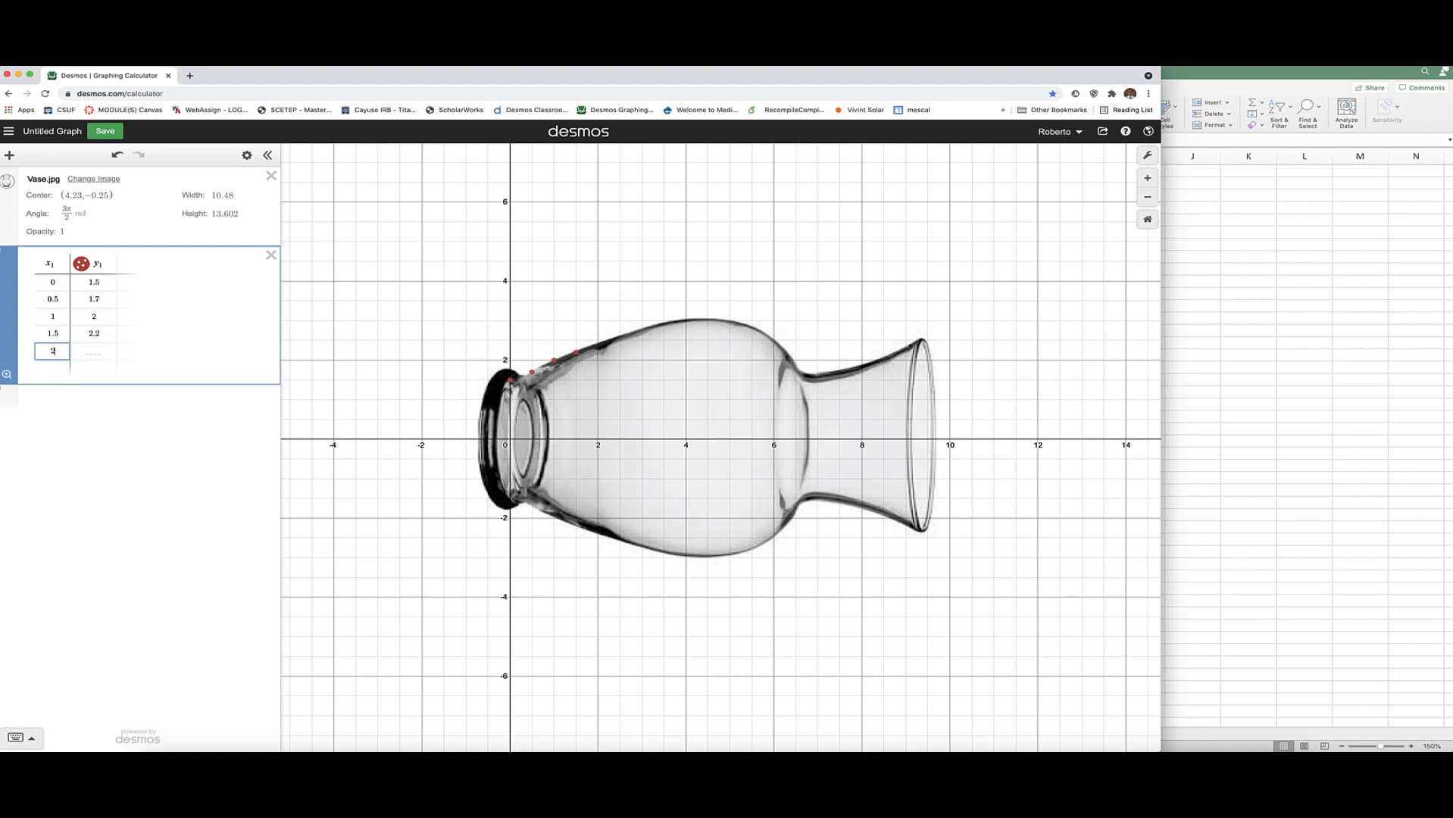
pyautogui.press('Tab')
pyautogui.write('2.45')
# Step: Open the saved graph named Vase, and switch to cell A1 of the empty Book1 workbook in Excel
pyautogui.click(10, 134)
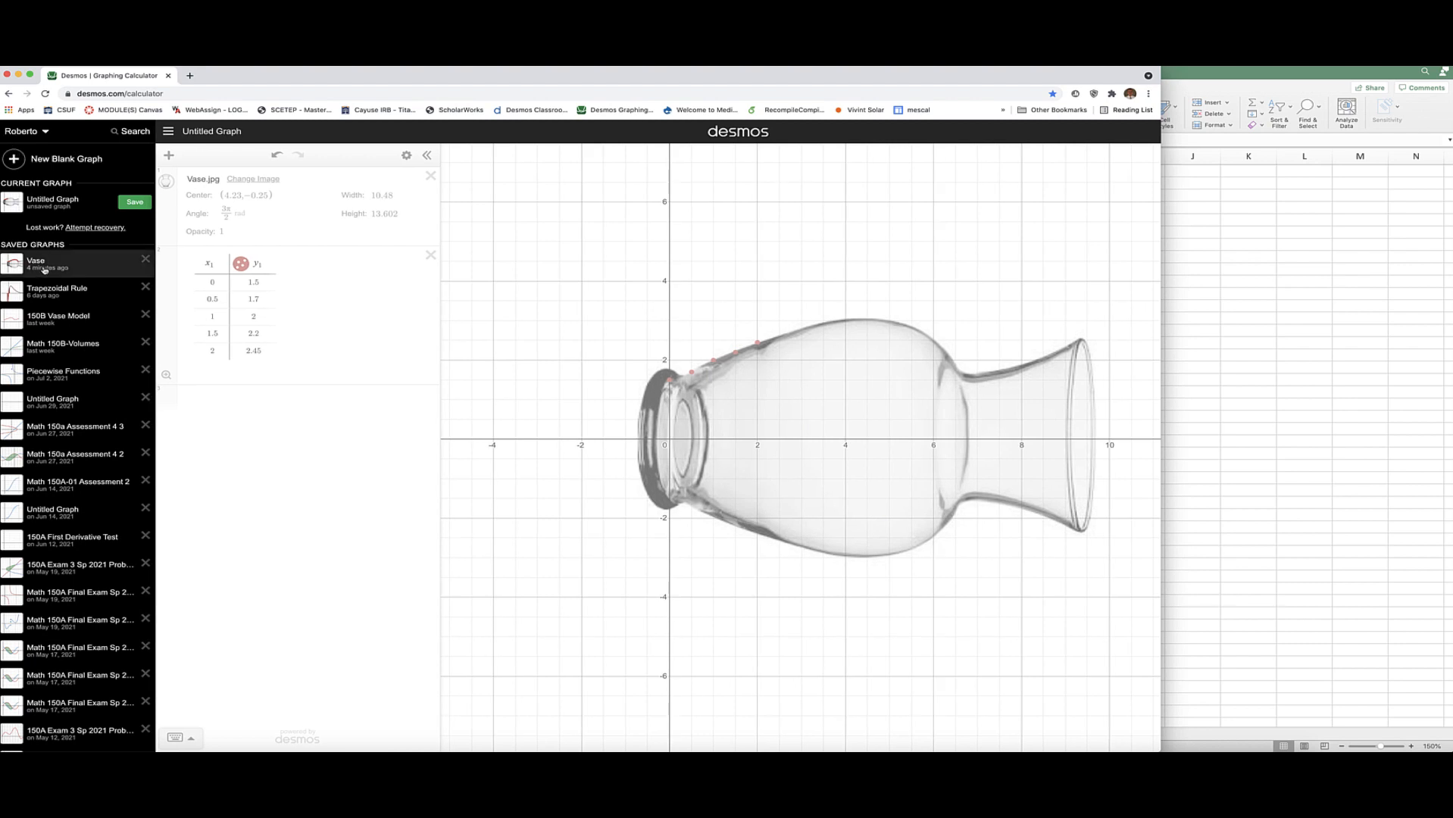
pyautogui.click(45, 271)
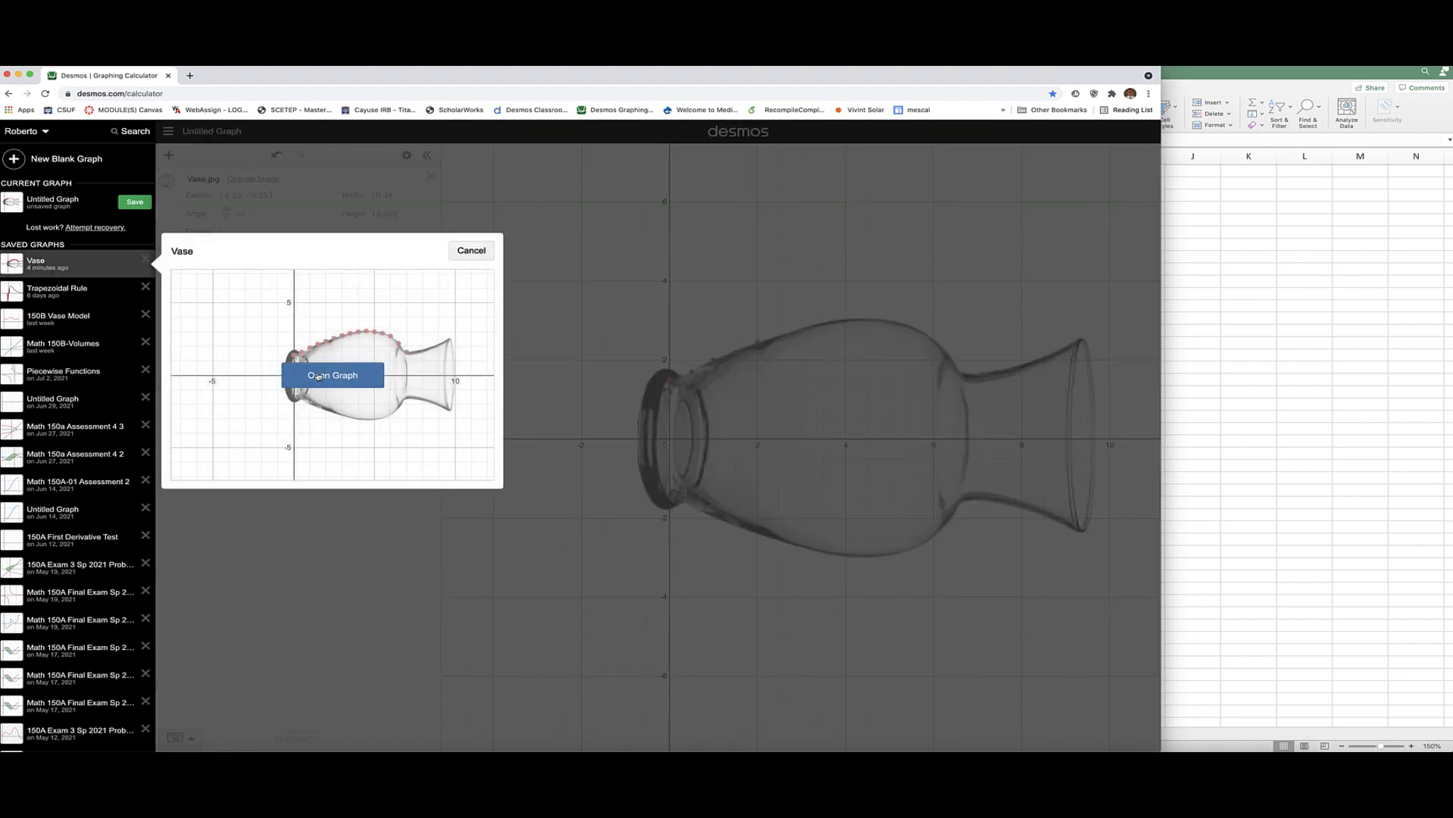
pyautogui.click(339, 380)
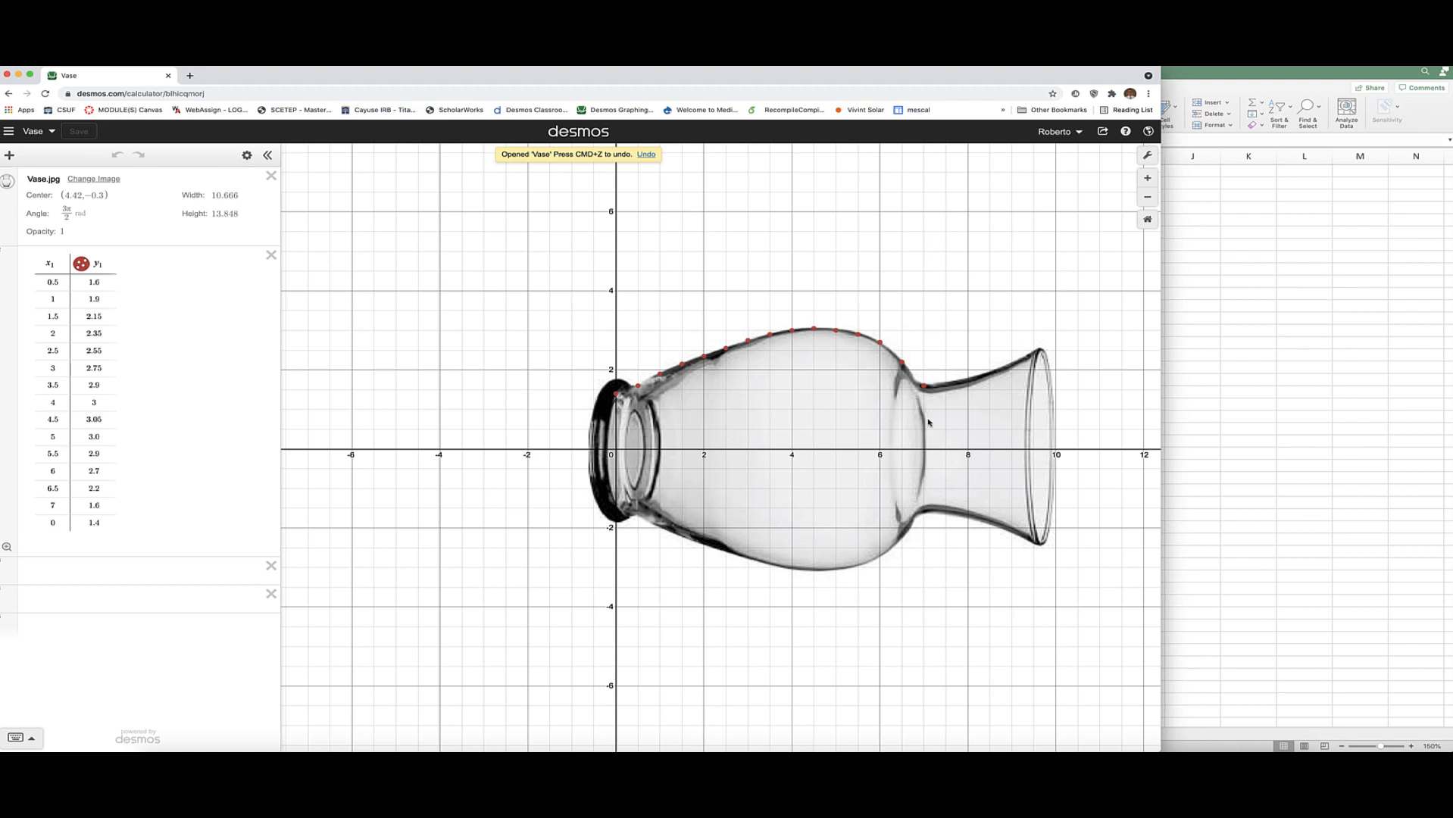
pyautogui.click(1227, 368)
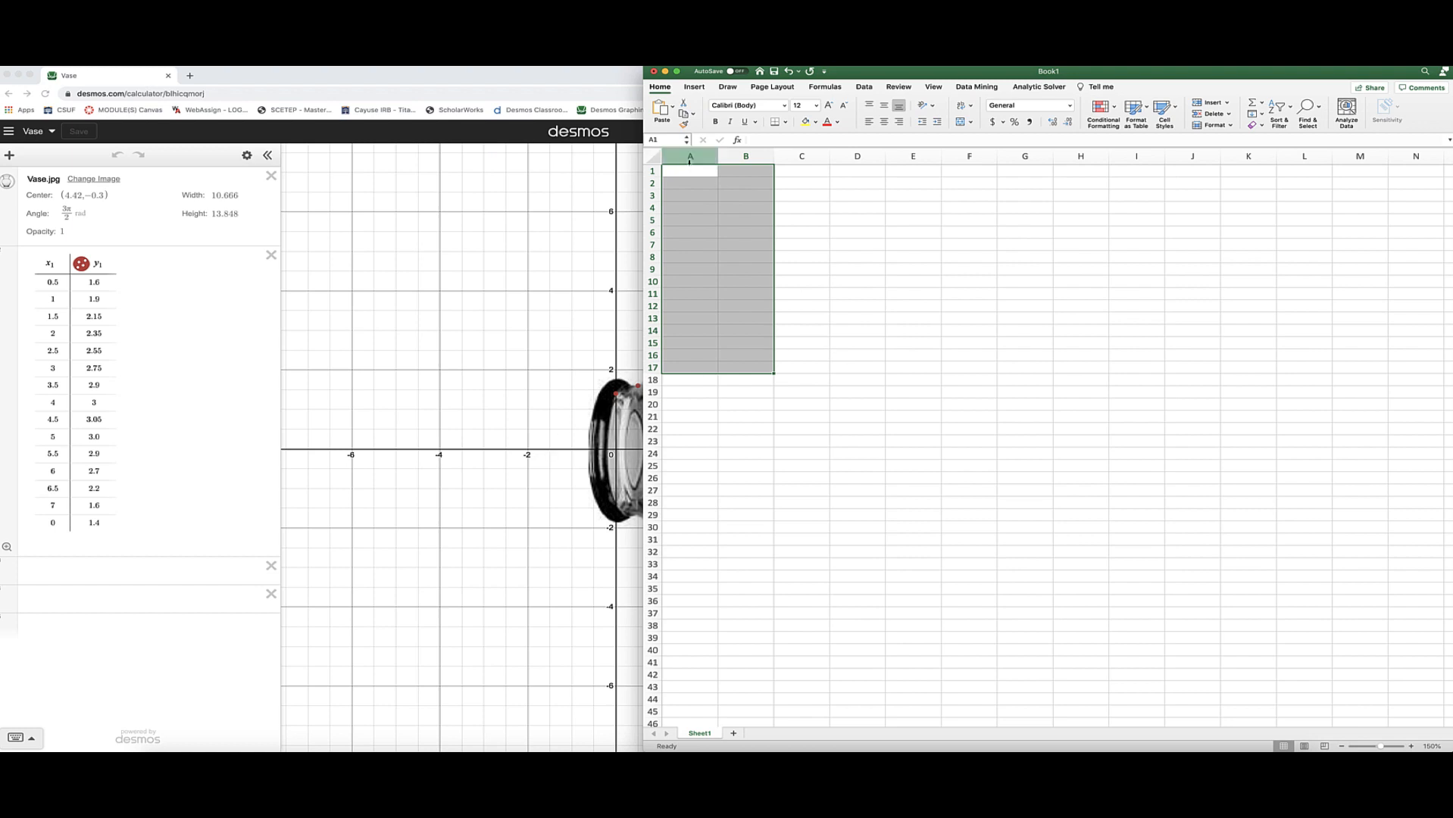
pyautogui.click(693, 174)
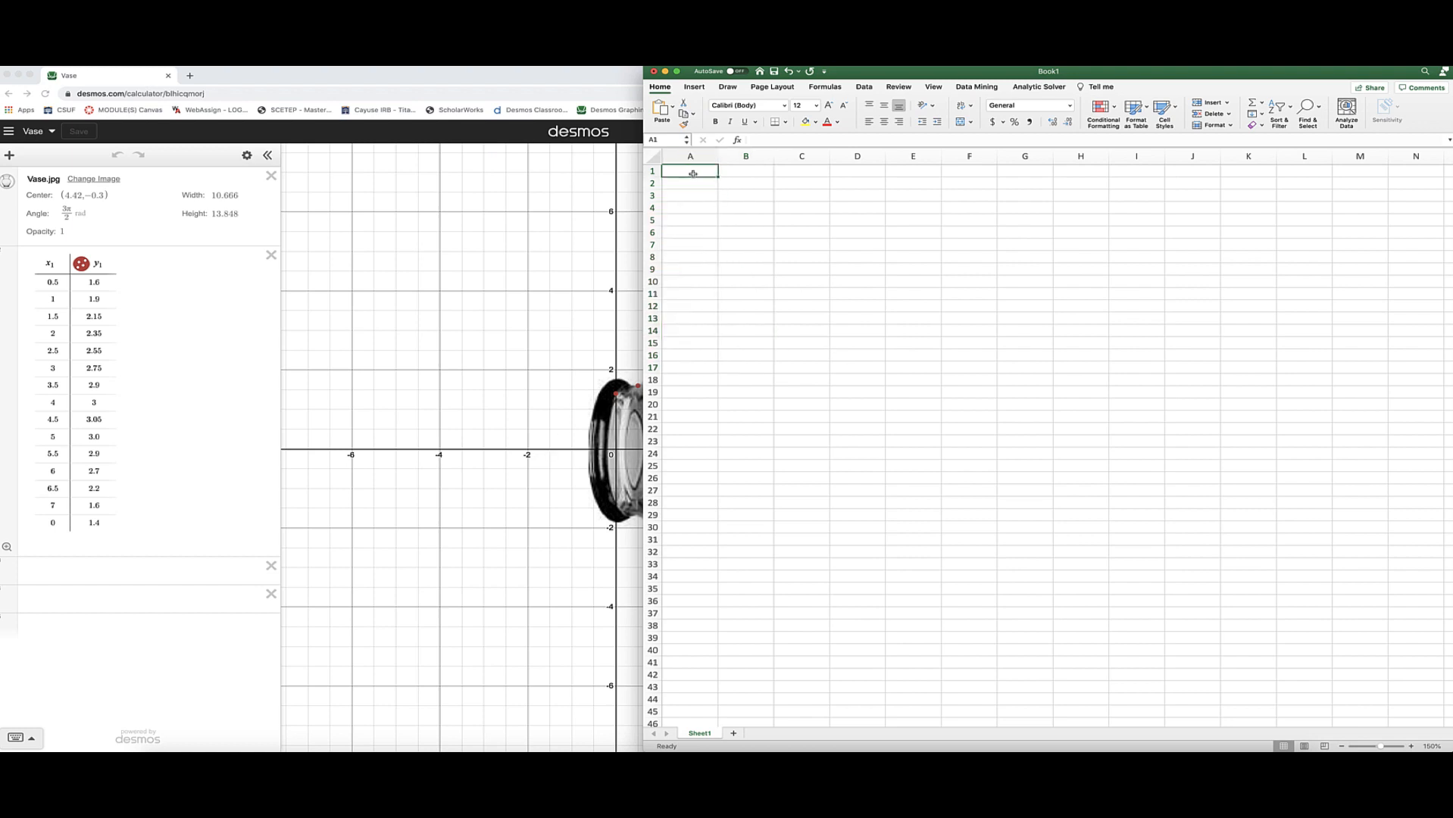
pyautogui.write('x')
pyautogui.press('Tab')
pyautogui.write('y')
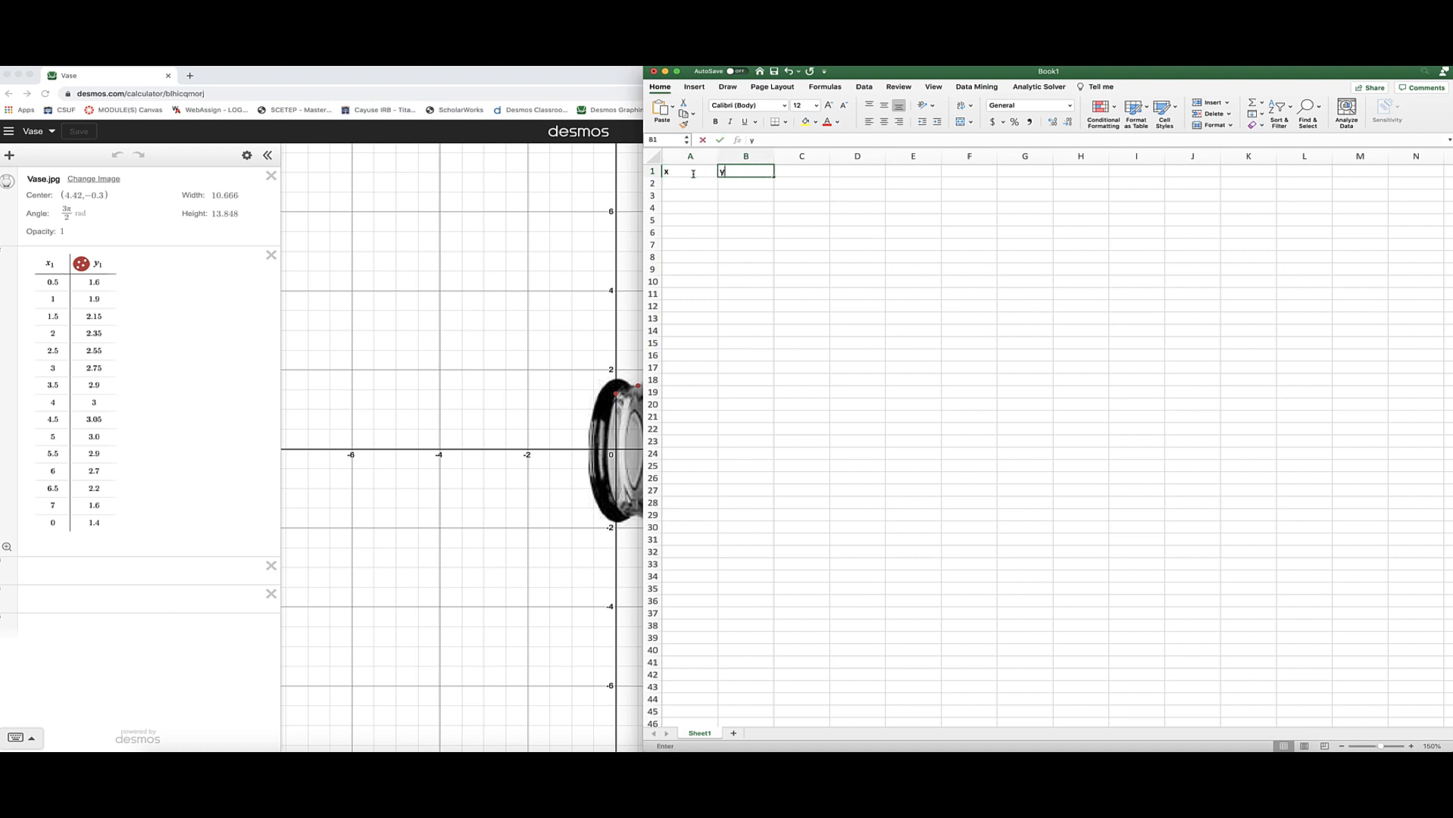
pyautogui.press('Return')
pyautogui.write('0.5')
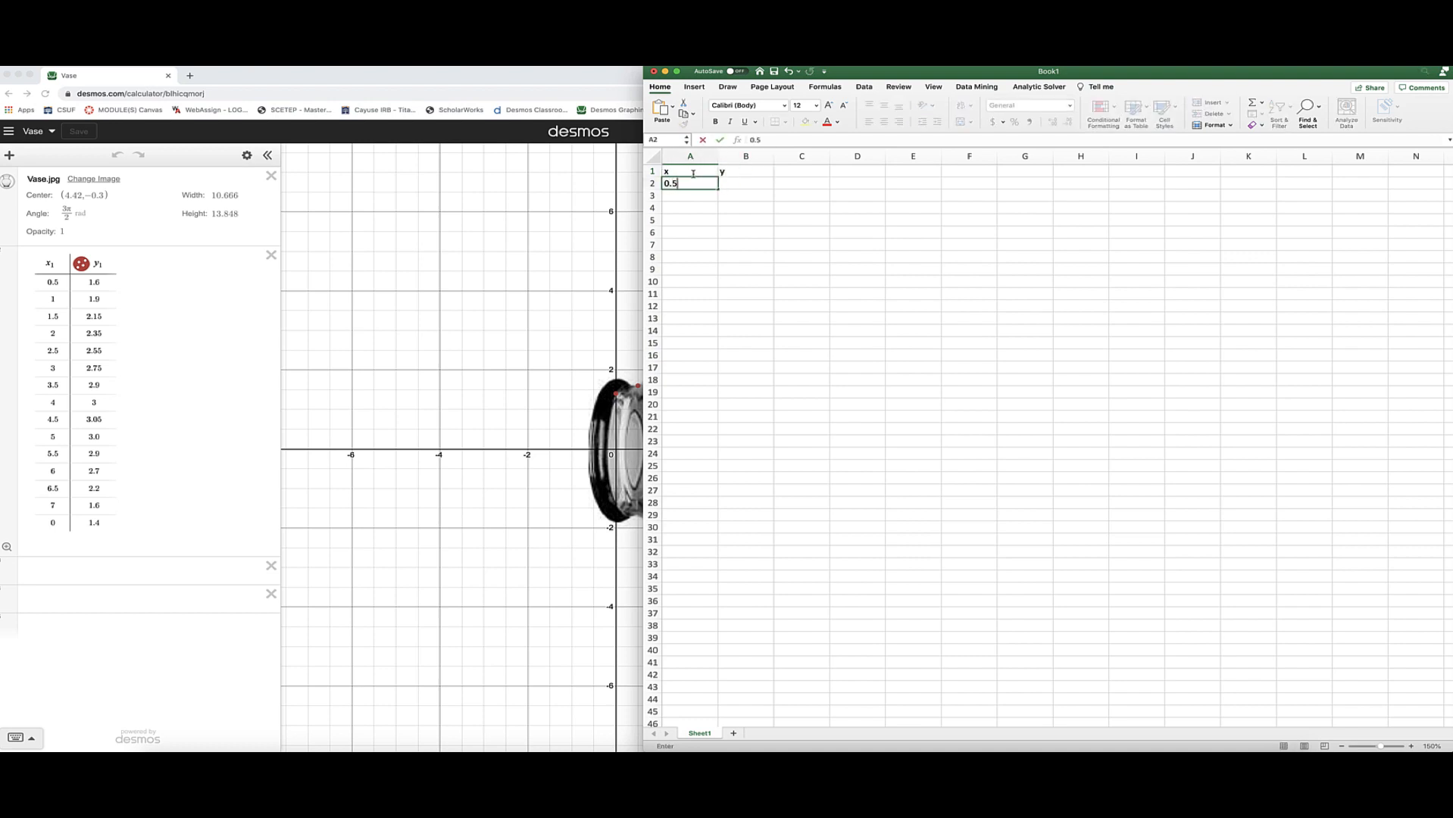
pyautogui.press('Tab')
pyautogui.write('1.6')
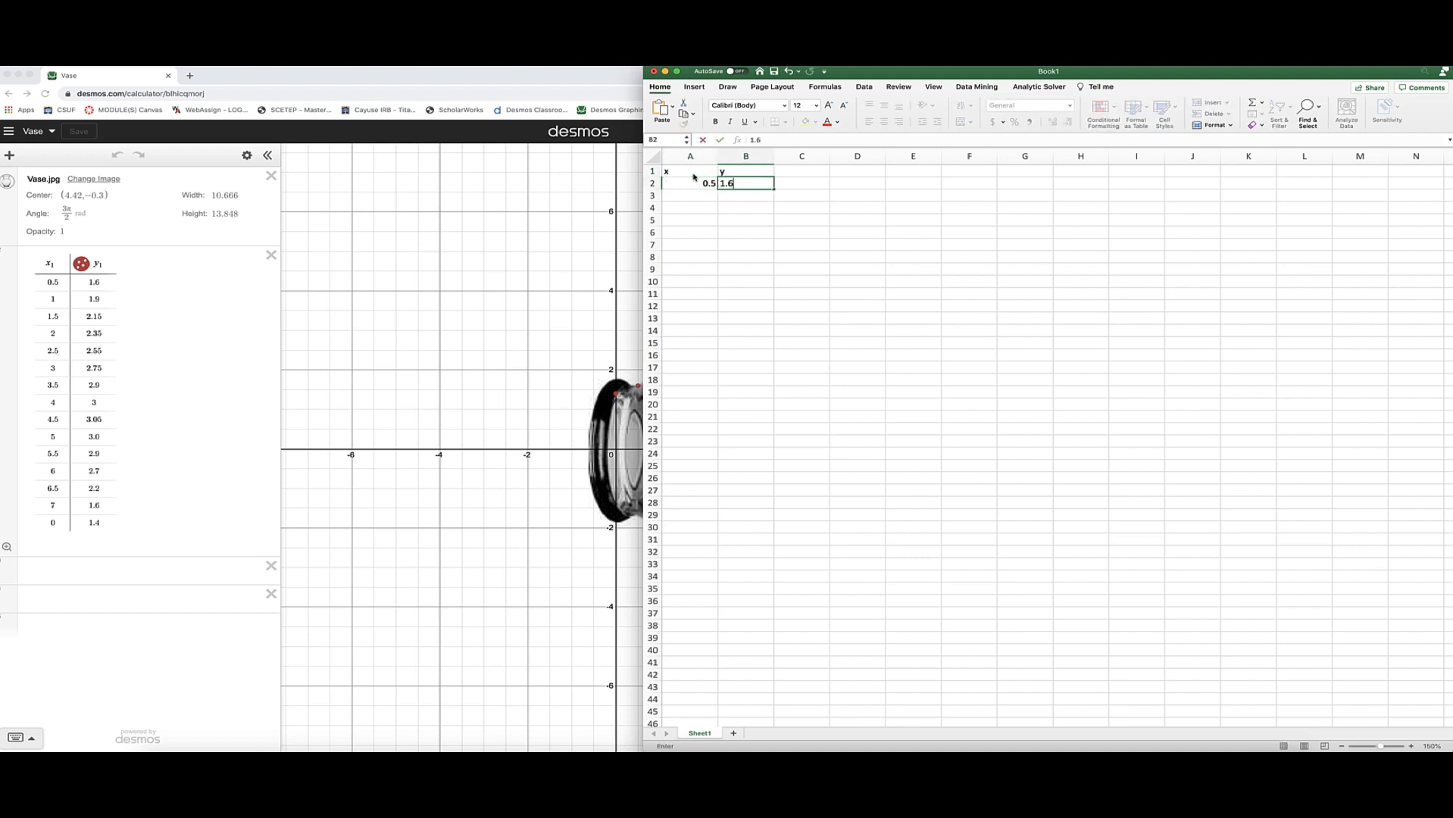
pyautogui.press('Return')
pyautogui.press('super+z')
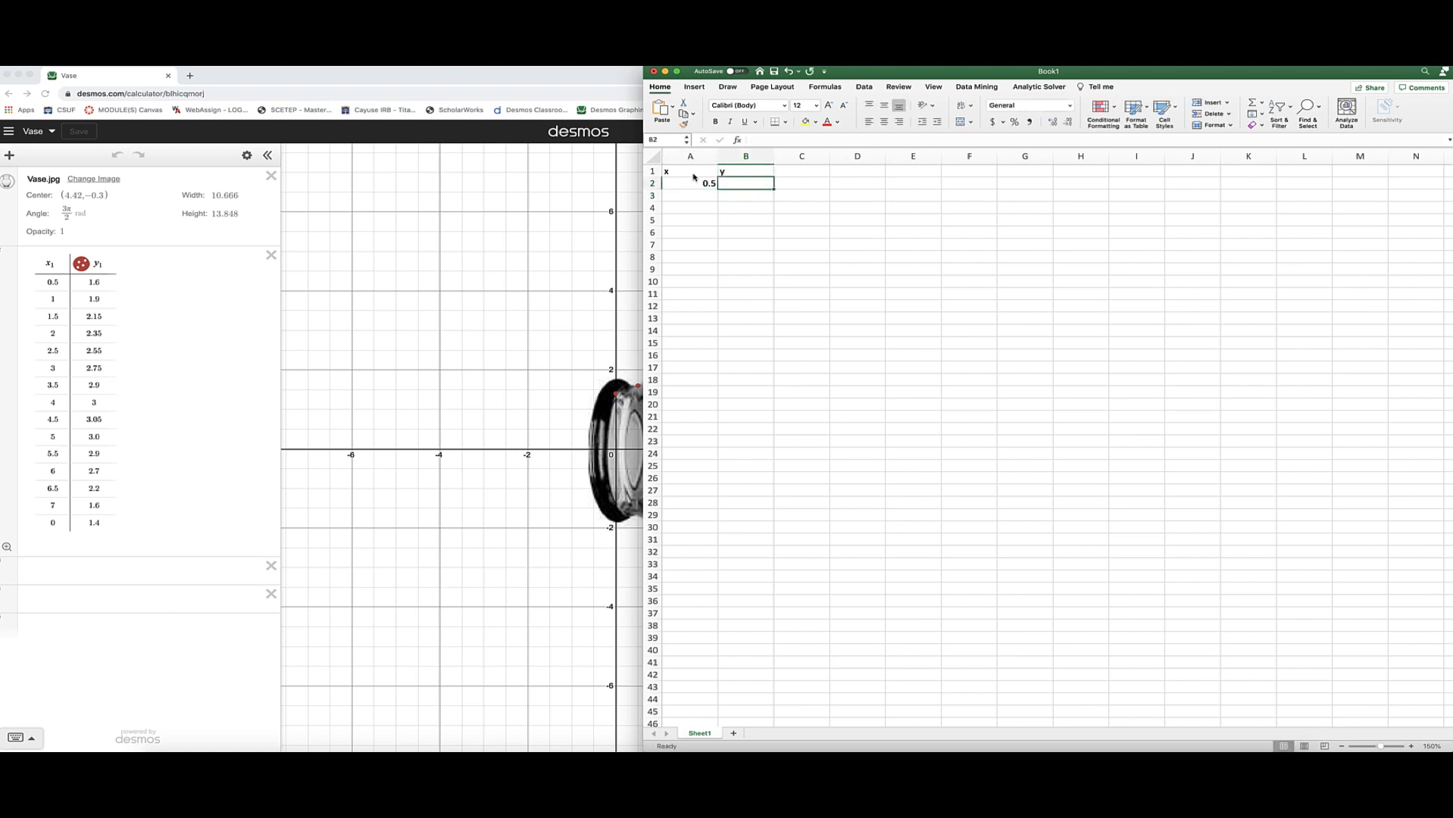
pyautogui.press('super+z')
# Step: Fill the sheet from A1 with x and y headers and the Vase graph's table points, sorted by x from (0, 1.4) to (7, 1.6)
pyautogui.click(693, 177)
pyautogui.write('x\ty 0\t1.4 0.5\t1.6 1\t1.9 1.5\t2.15 2\t2.35 2.5\t2.55 3\t2.75 3.5\t2.9 4\t3 4.5\t3.05 5\t3 5.5\t2.9 6\t2.7 6.5\t2.2 7\t1.6')
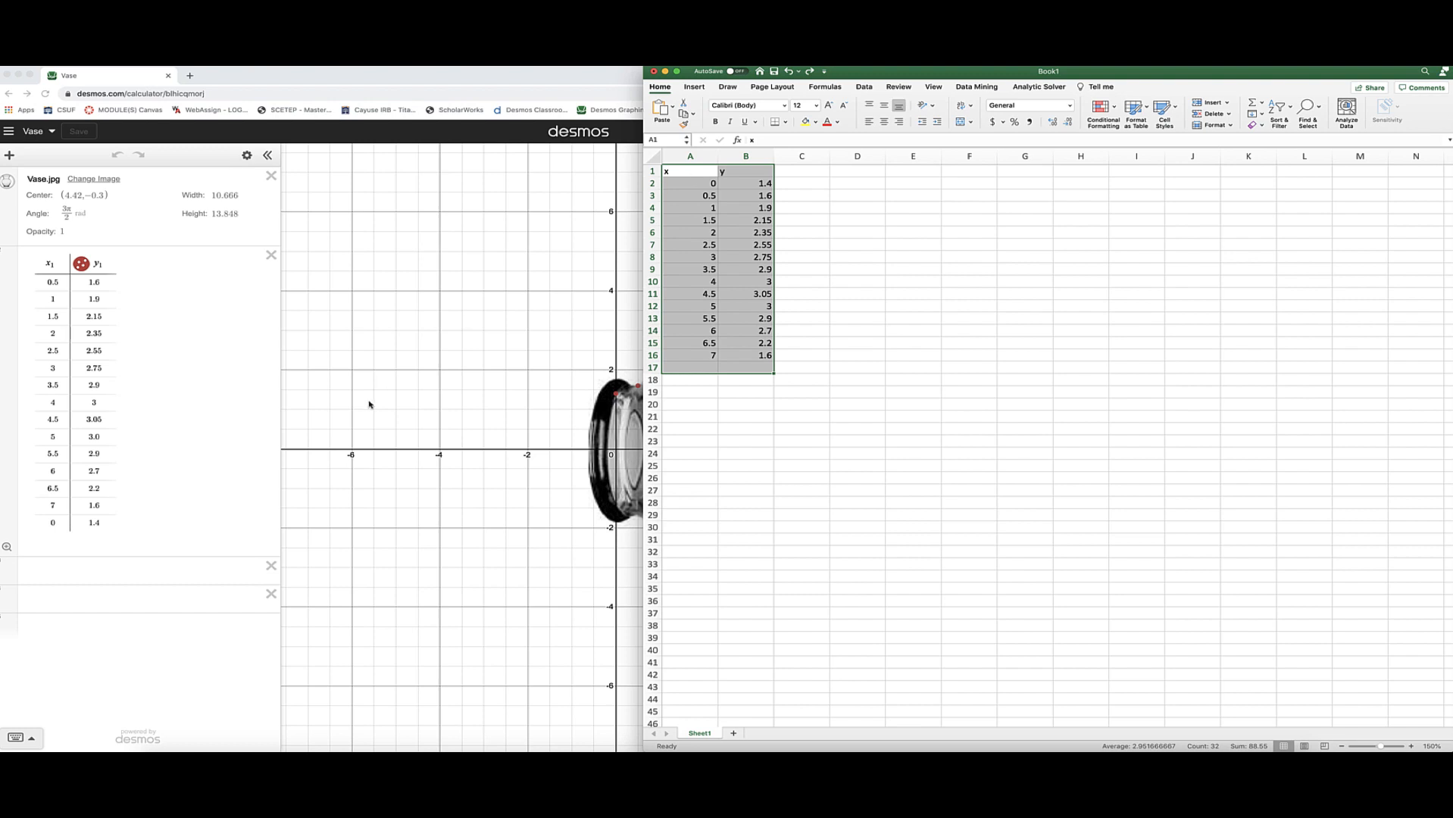
# Step: Select the x and y data in A1:B16, headers included, and bring up the chart insertion tools
pyautogui.click(763, 307)
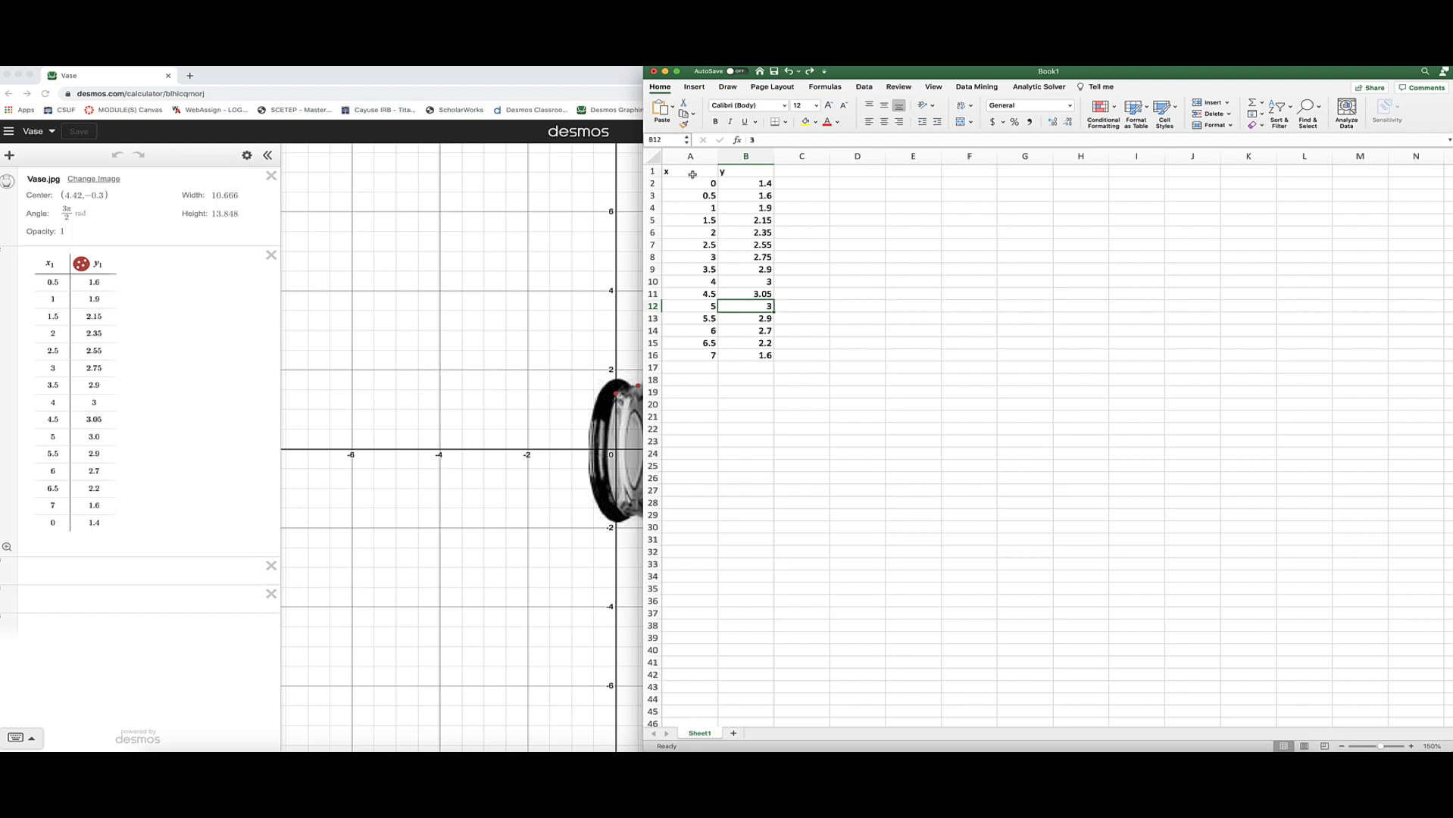
pyautogui.moveTo(693, 174); pyautogui.dragTo(762, 354)
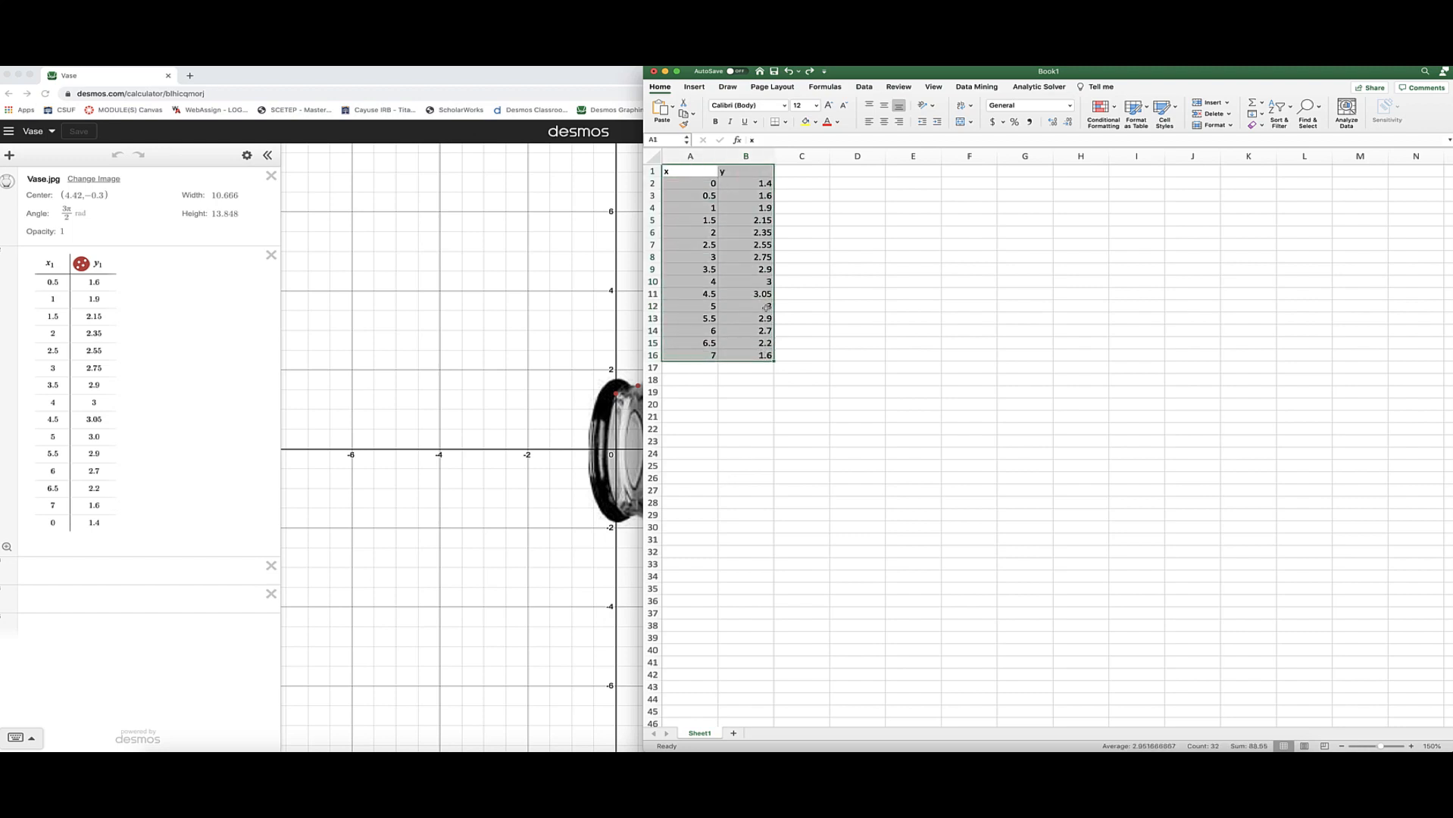
pyautogui.click(695, 87)
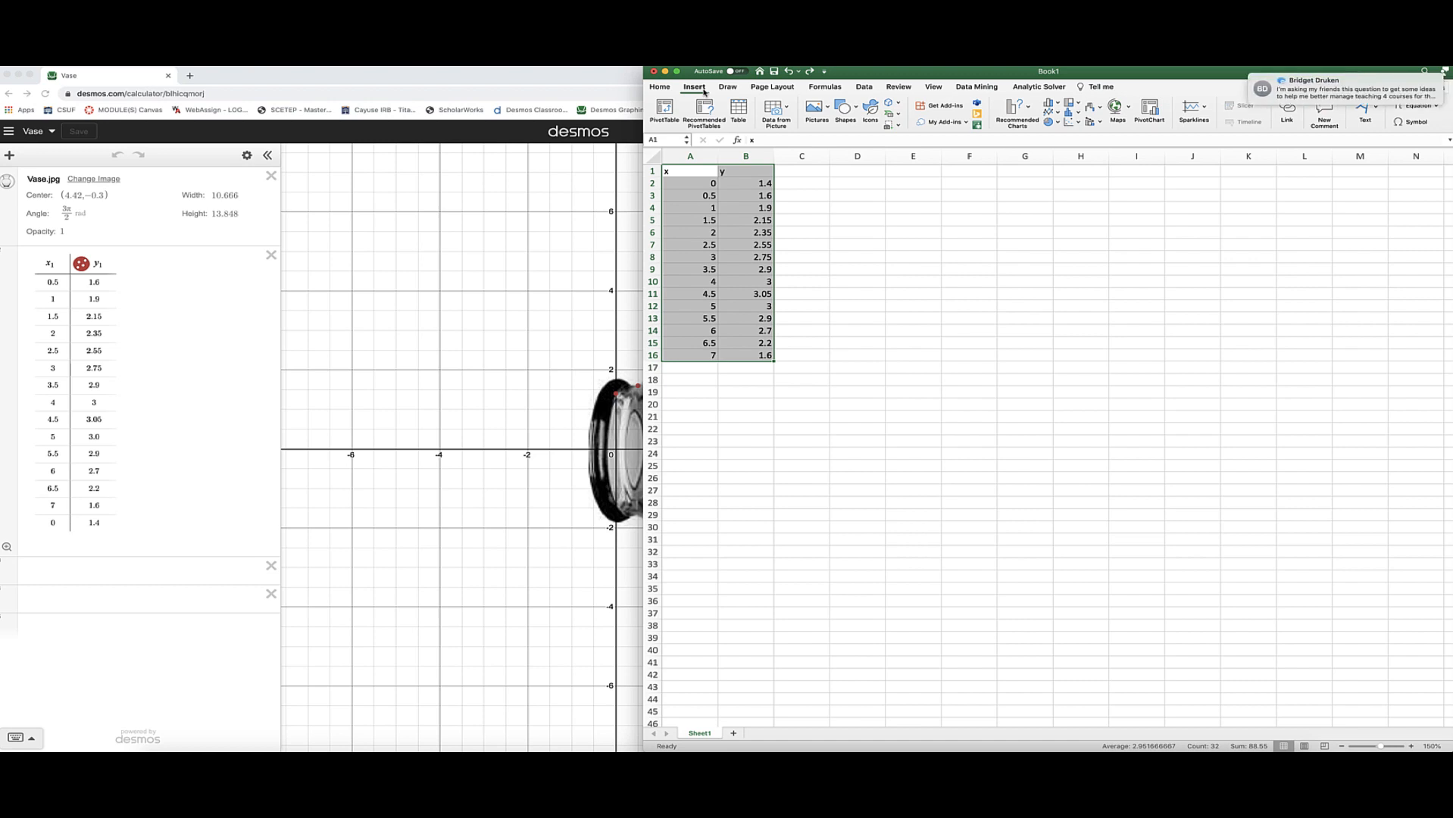
# Step: Turn on Do Not Disturb for the computer's notifications and return to the worksheet
pyautogui.click(1444, 67)
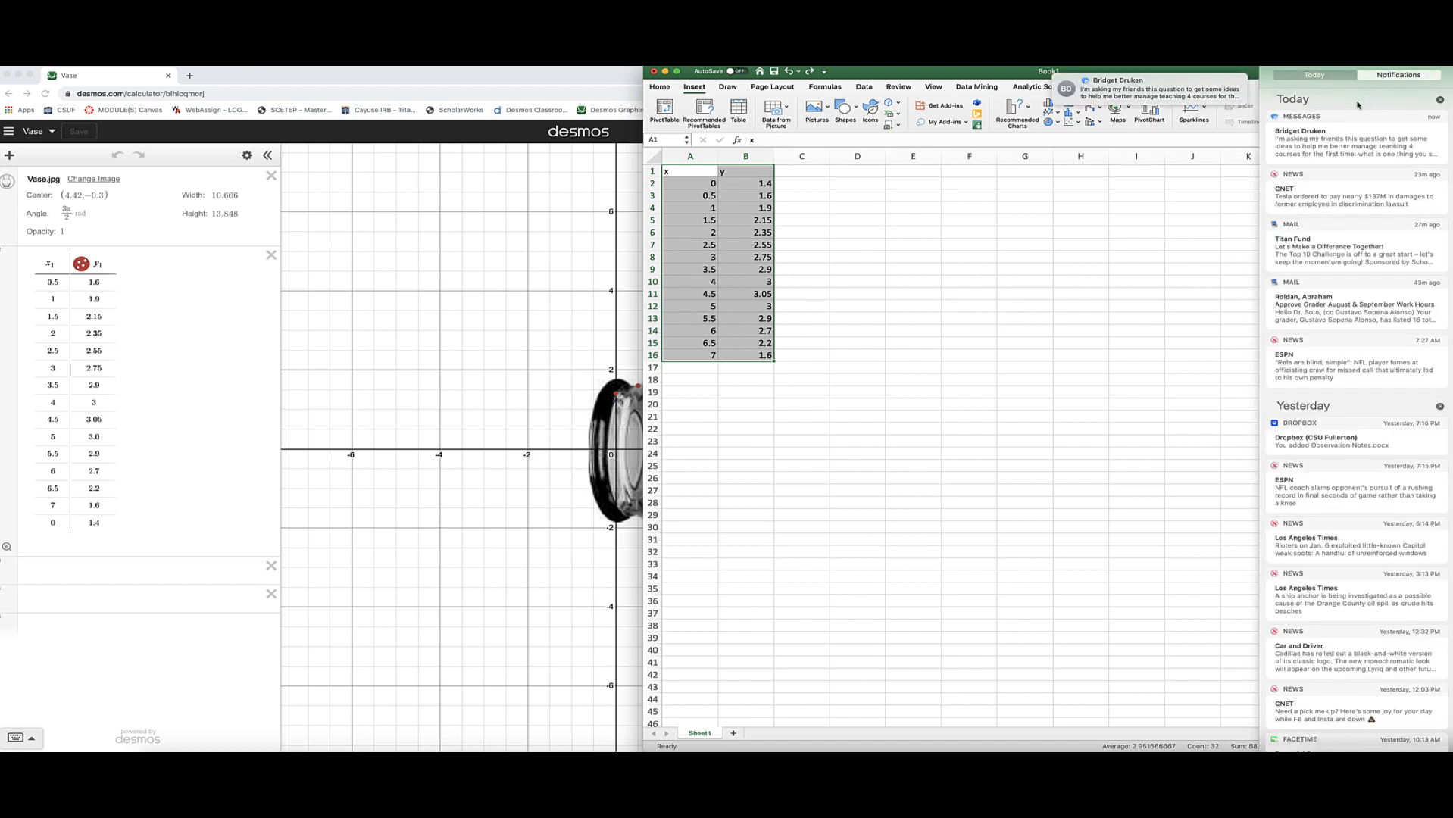
pyautogui.scroll(3, 1359, 104)
pyautogui.moveTo(1149, 76)
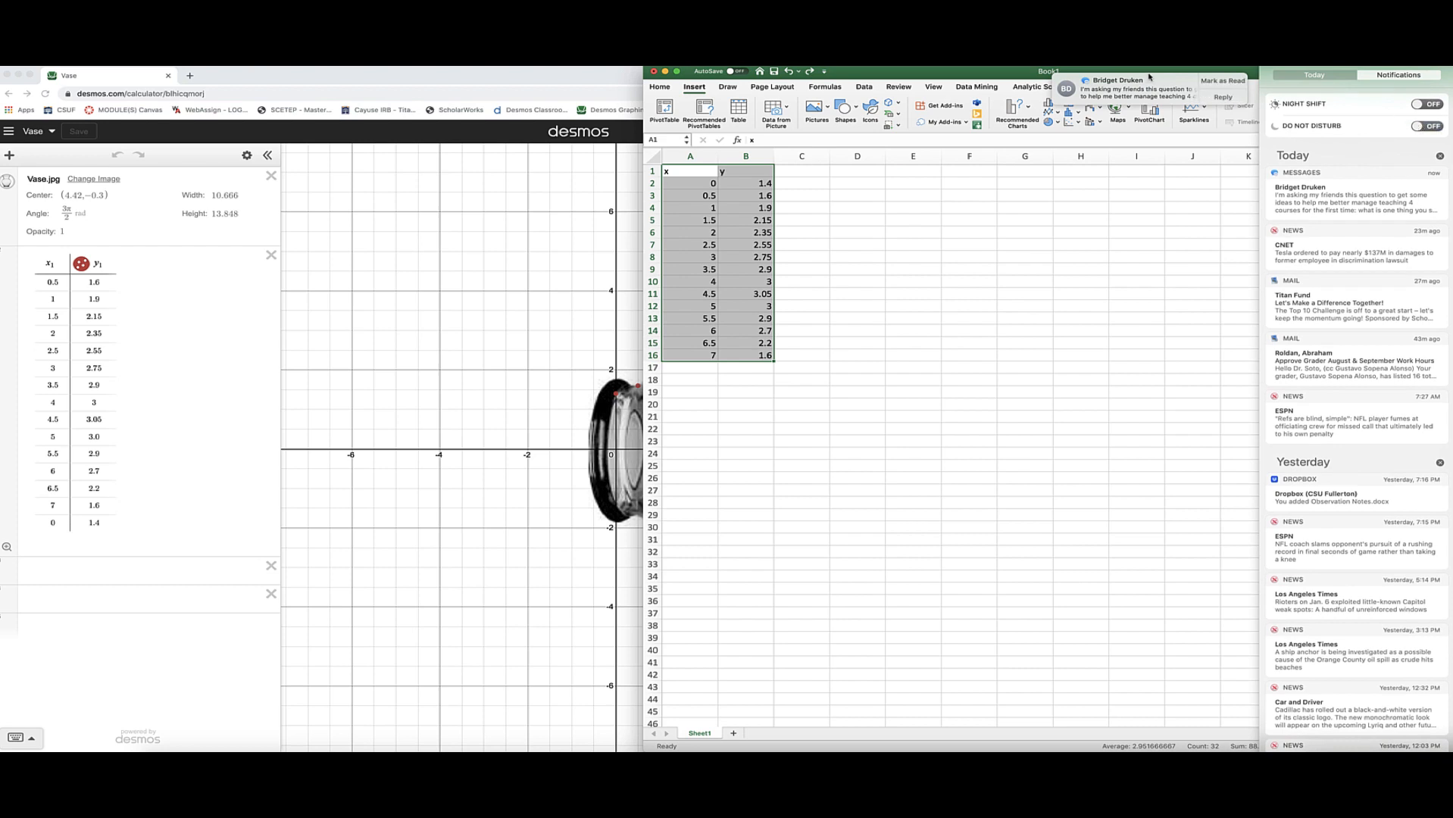
pyautogui.click(1427, 126)
pyautogui.click(1094, 193)
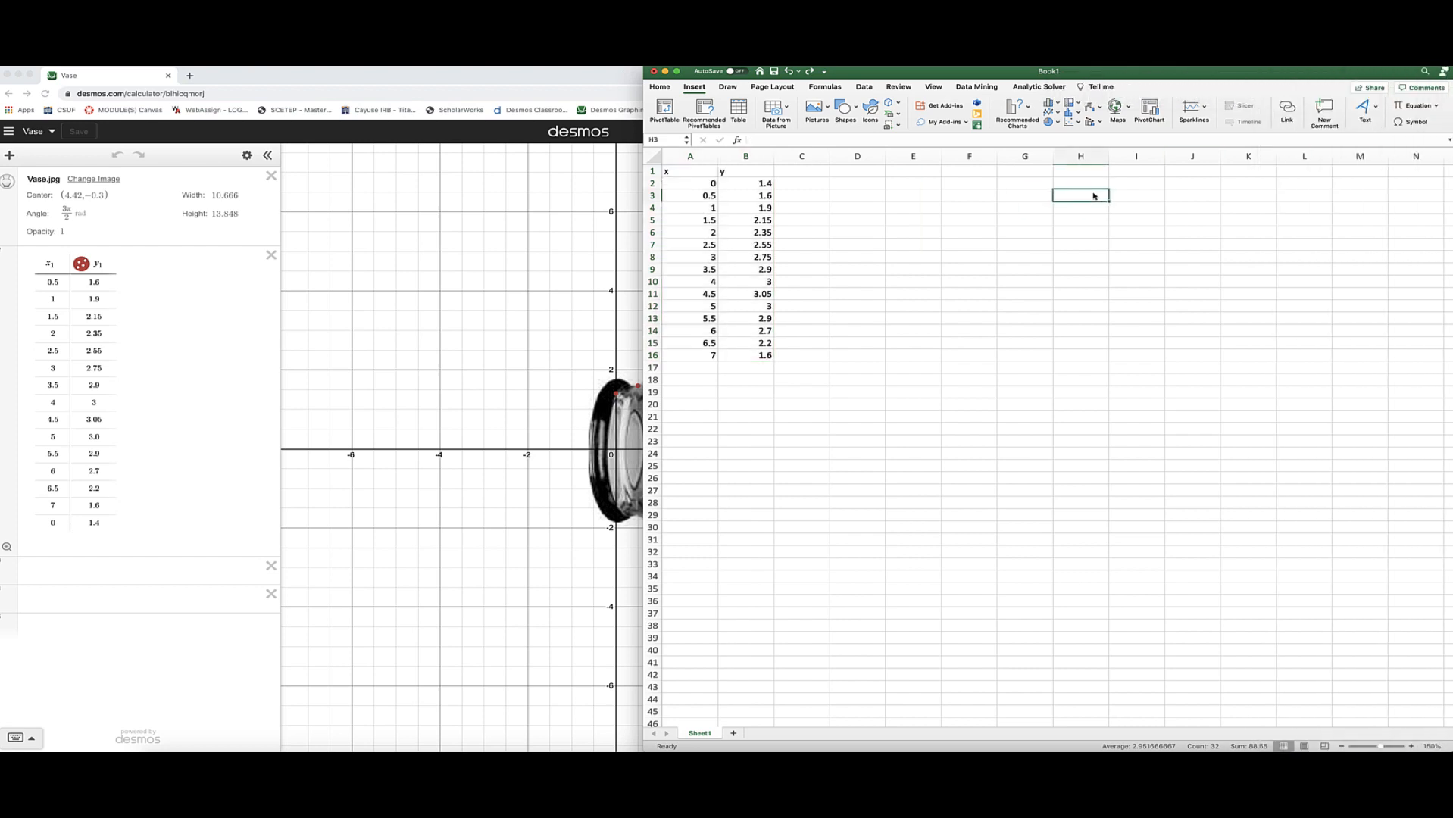
# Step: Insert a markers-only scatter chart of A1:B16 and enlarge it below the data, spanning about columns A to K
pyautogui.moveTo(690, 171); pyautogui.dragTo(750, 356)
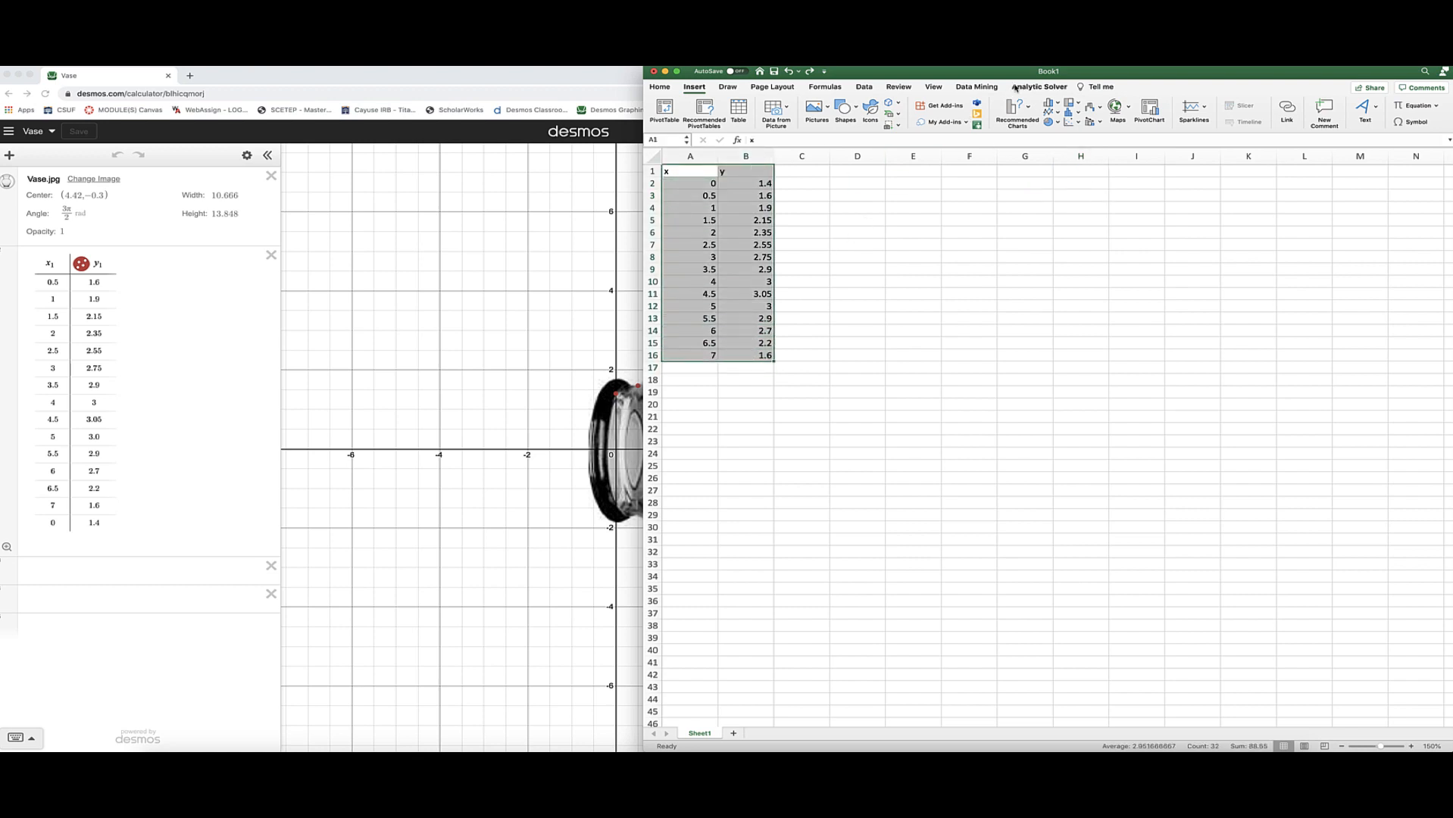
pyautogui.click(1073, 122)
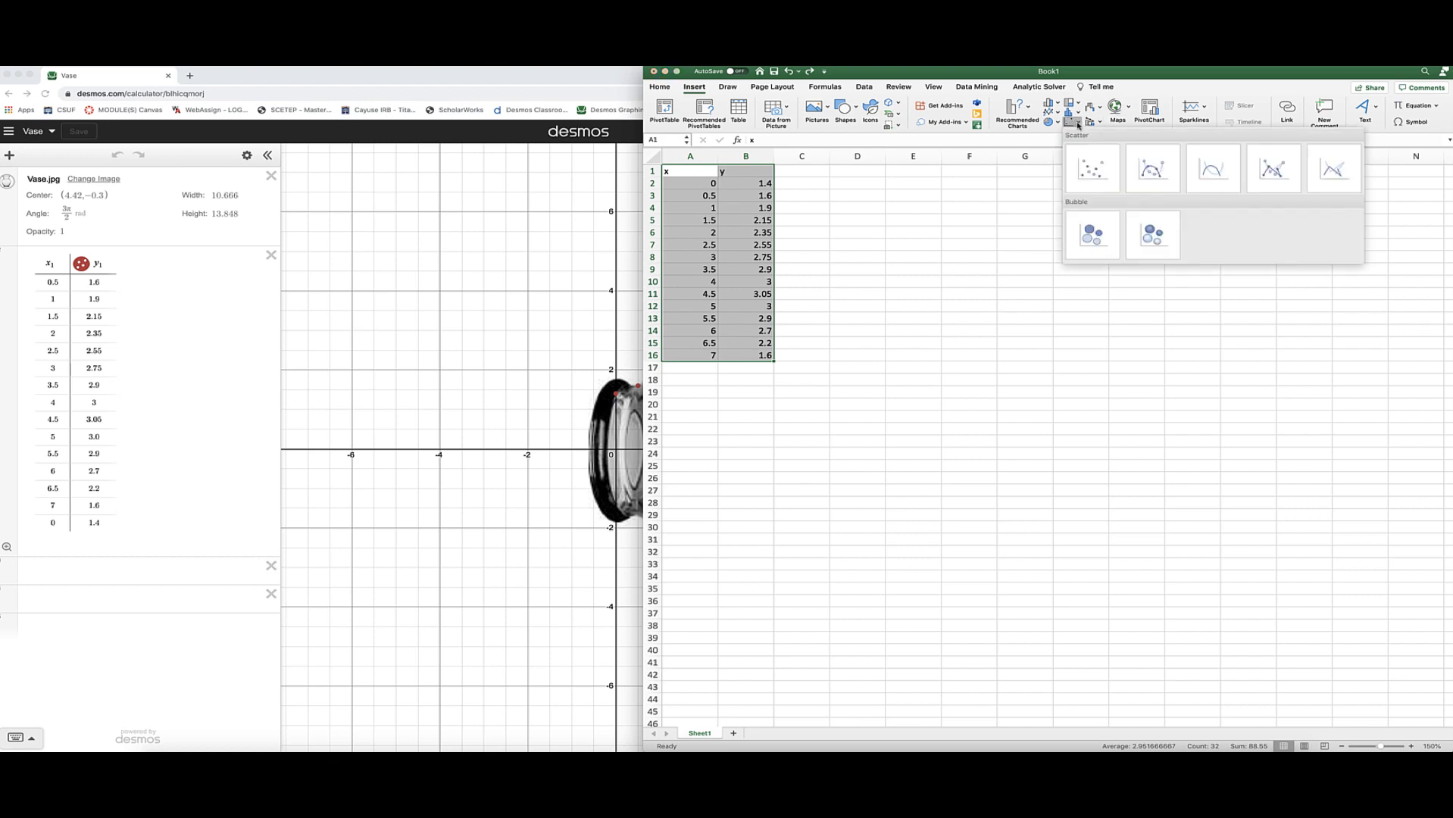
pyautogui.click(1099, 172)
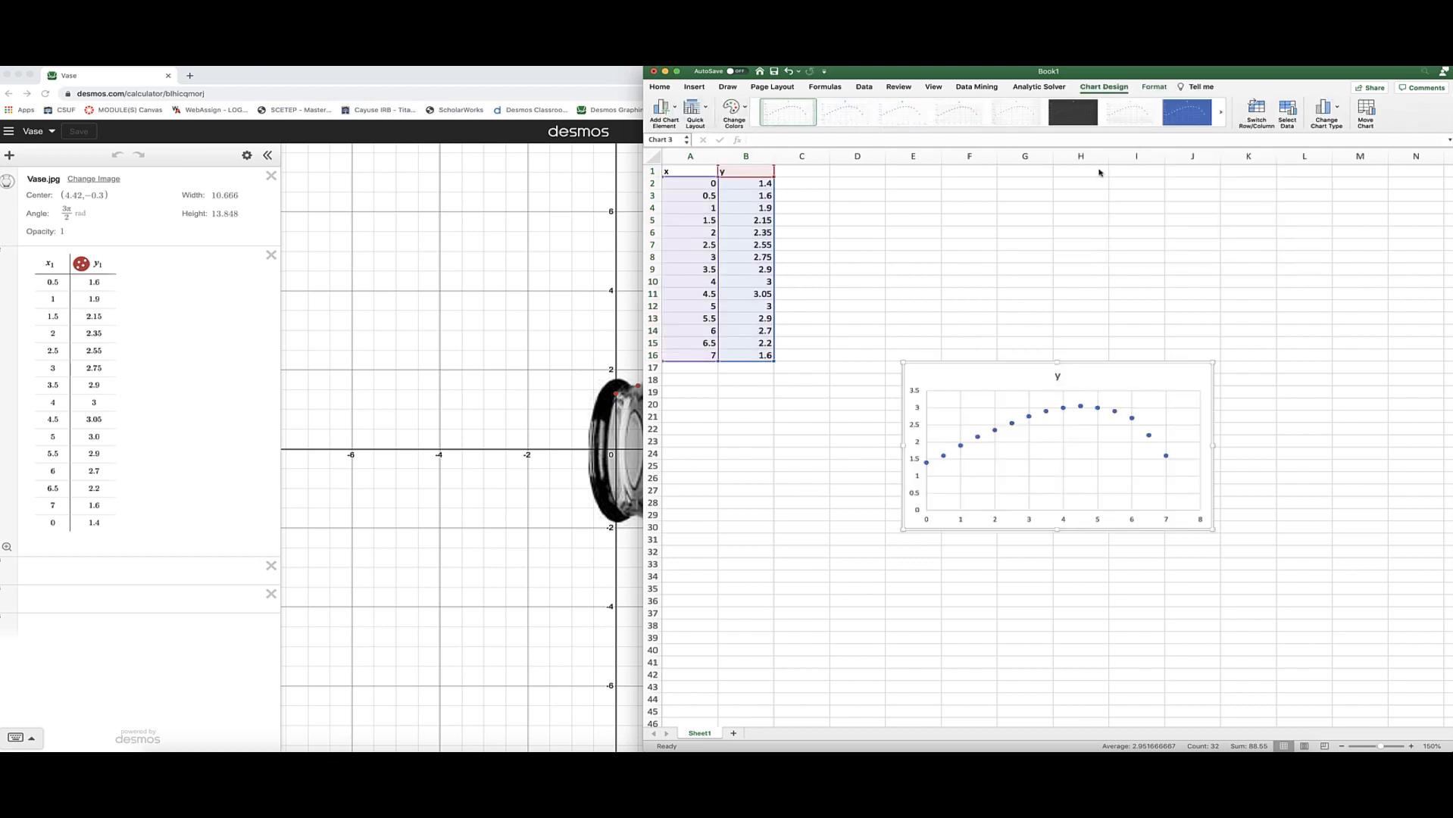
pyautogui.moveTo(1190, 377); pyautogui.dragTo(1207, 351)
pyautogui.moveTo(1136, 379); pyautogui.dragTo(1243, 386)
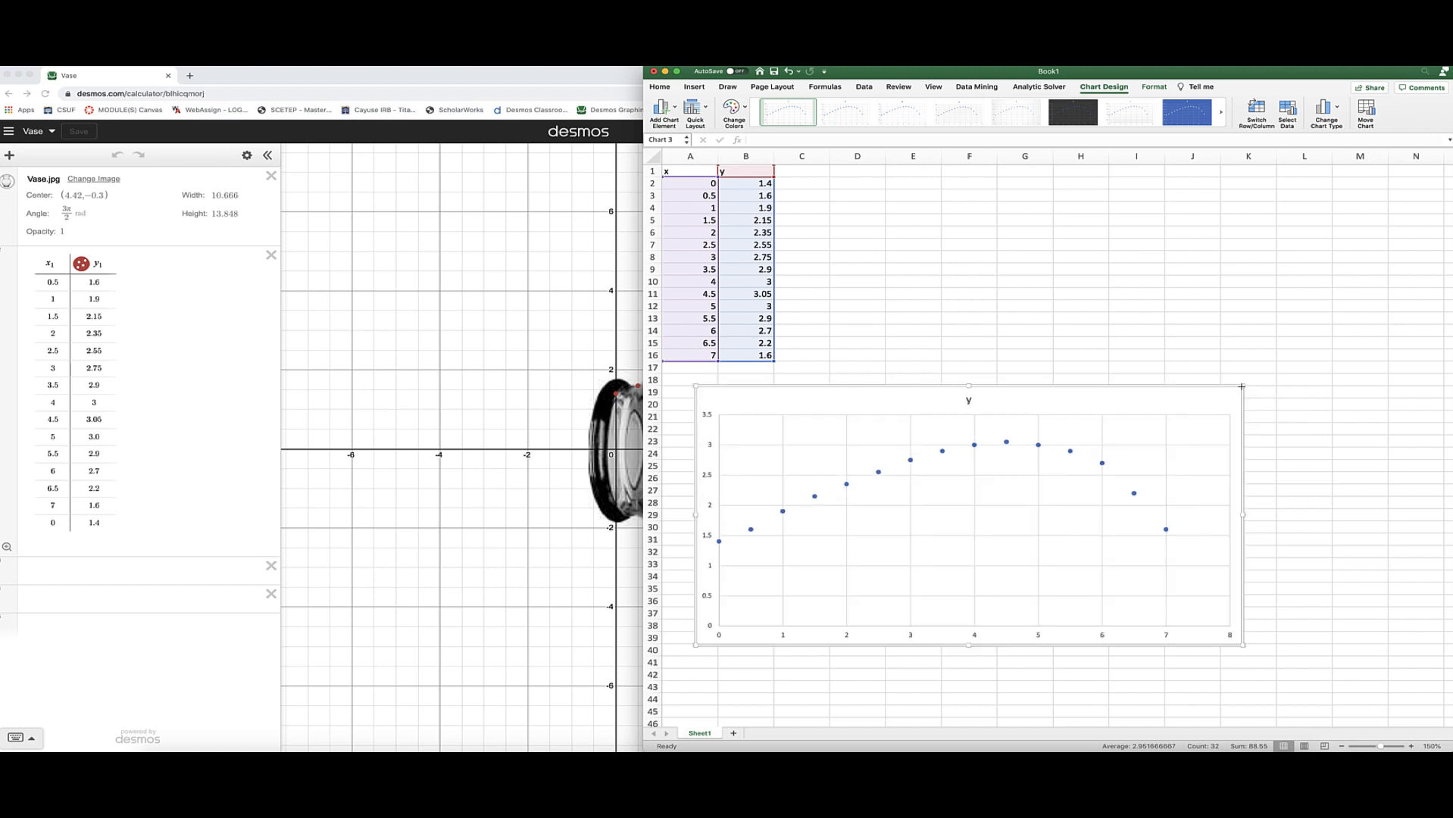
# Step: Add a trendline to the plotted y series and make it polynomial
pyautogui.click(1038, 445)
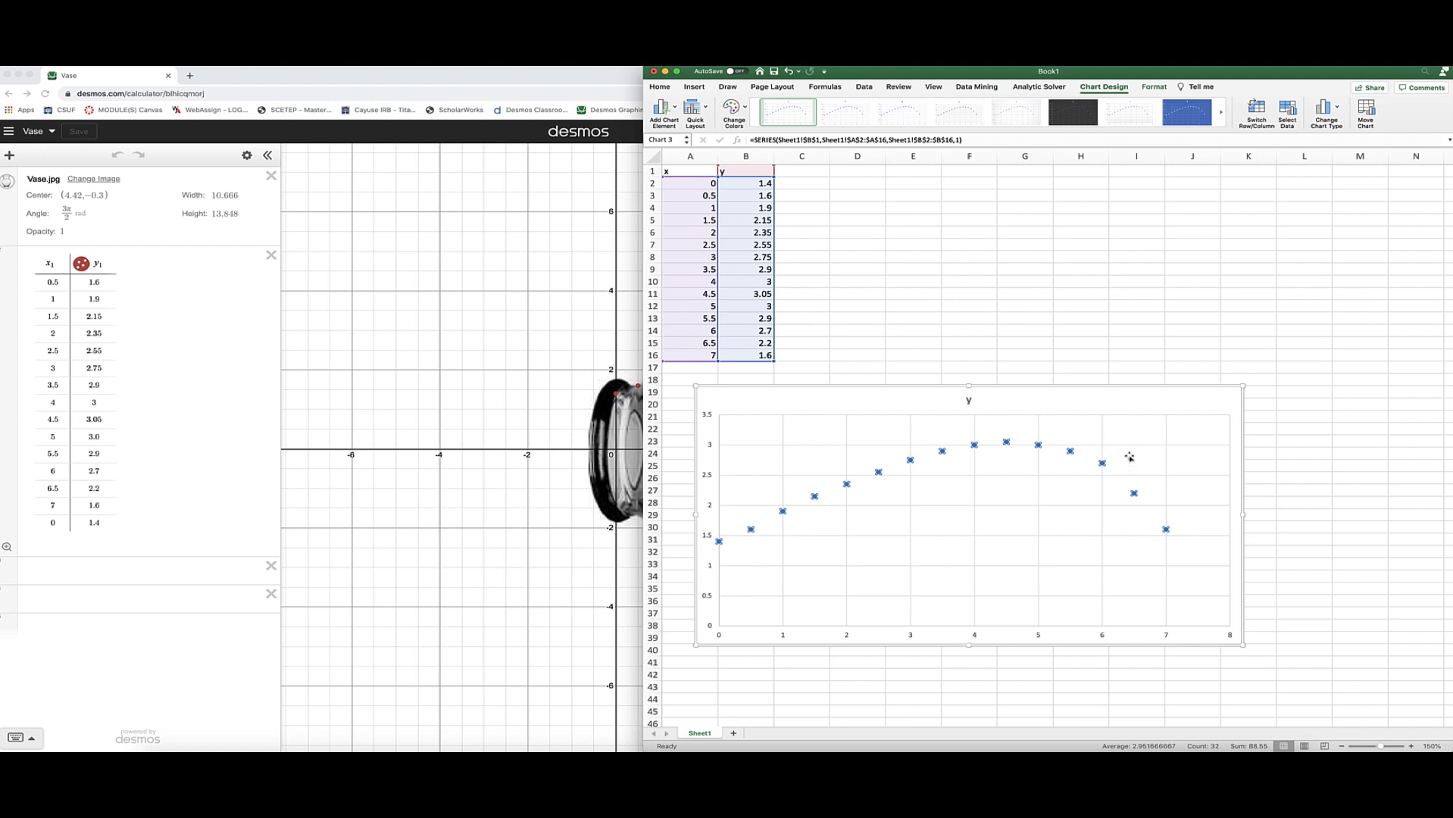
pyautogui.click(669, 121)
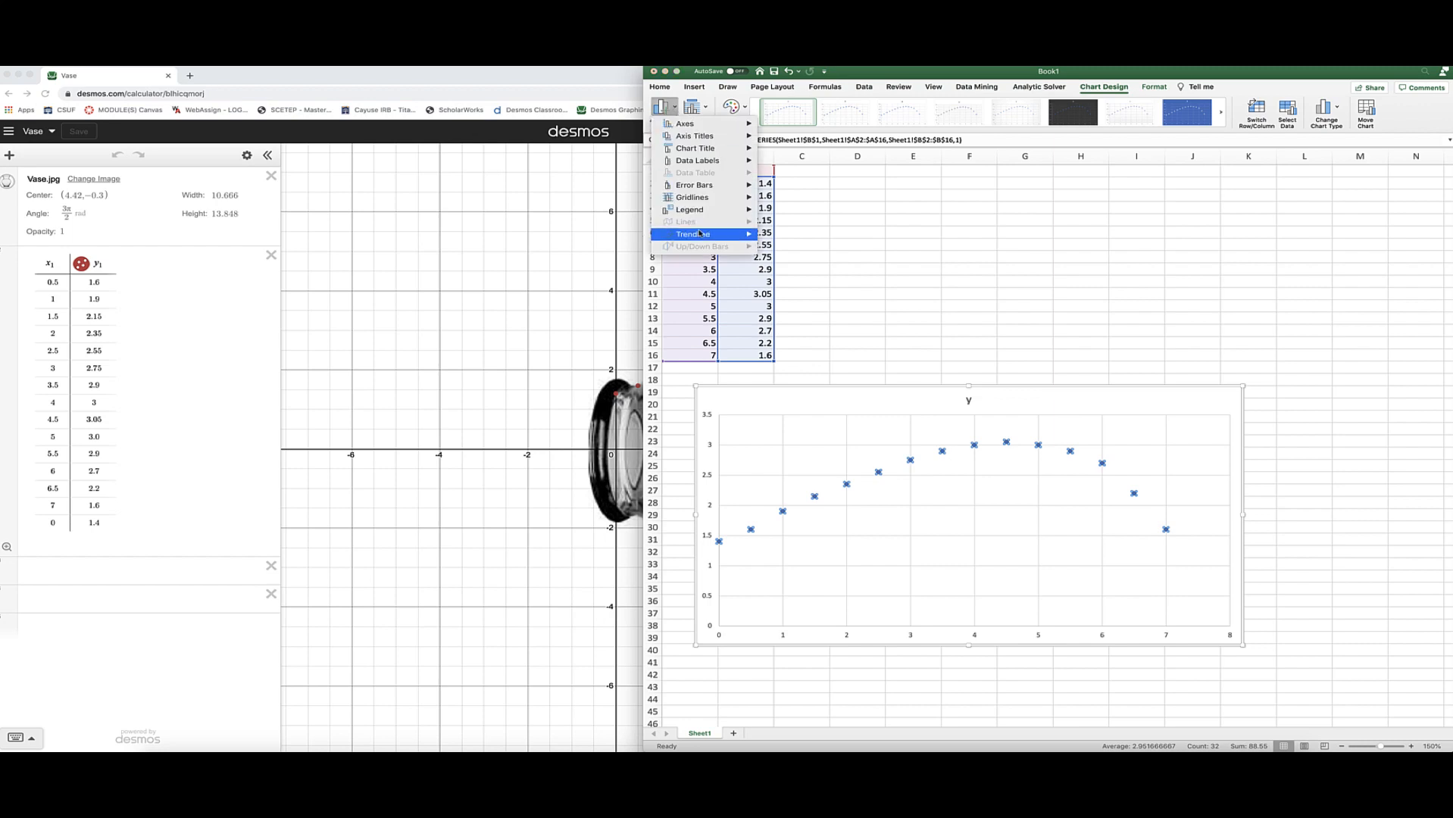
pyautogui.moveTo(700, 234)
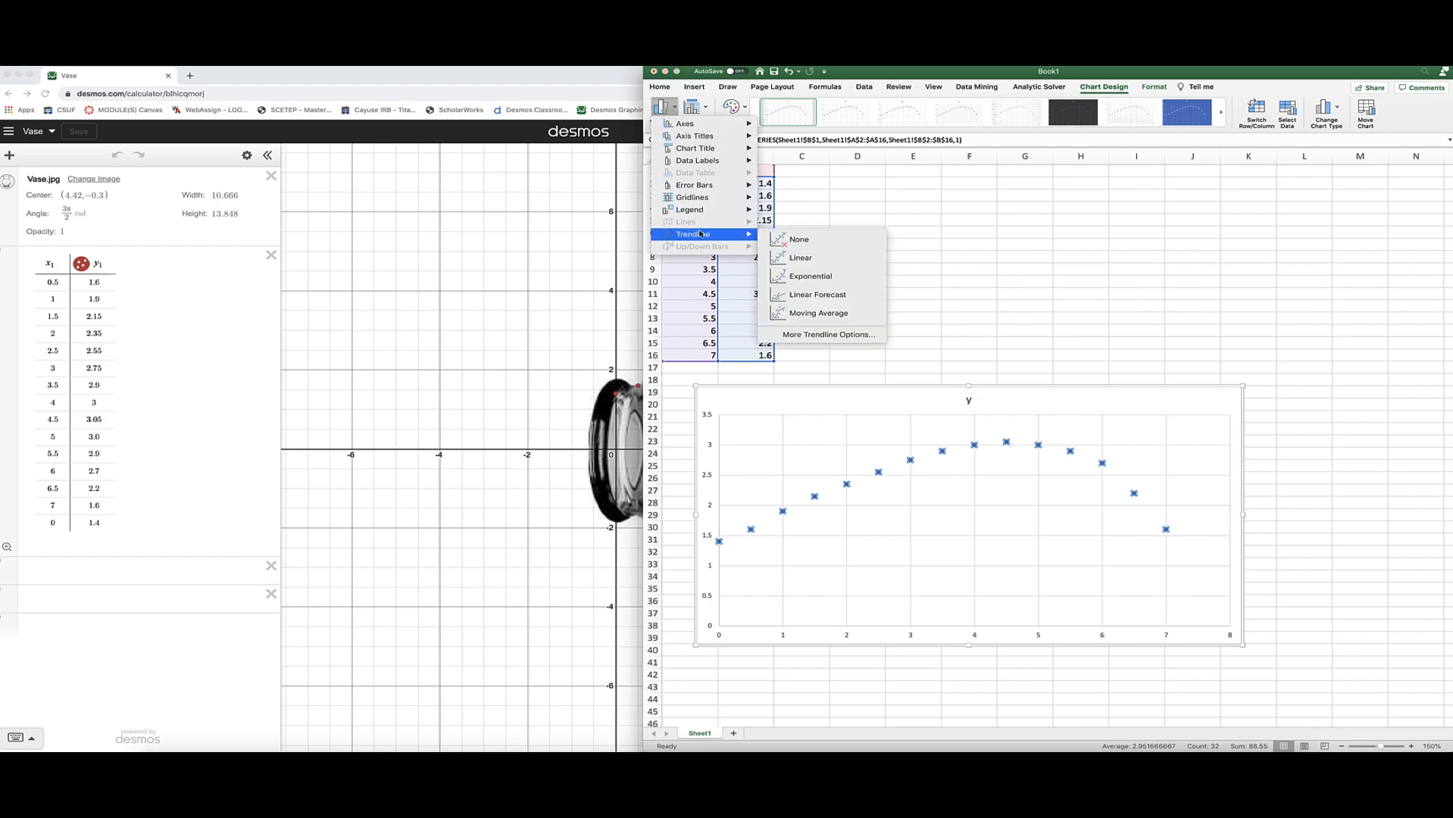
pyautogui.click(807, 336)
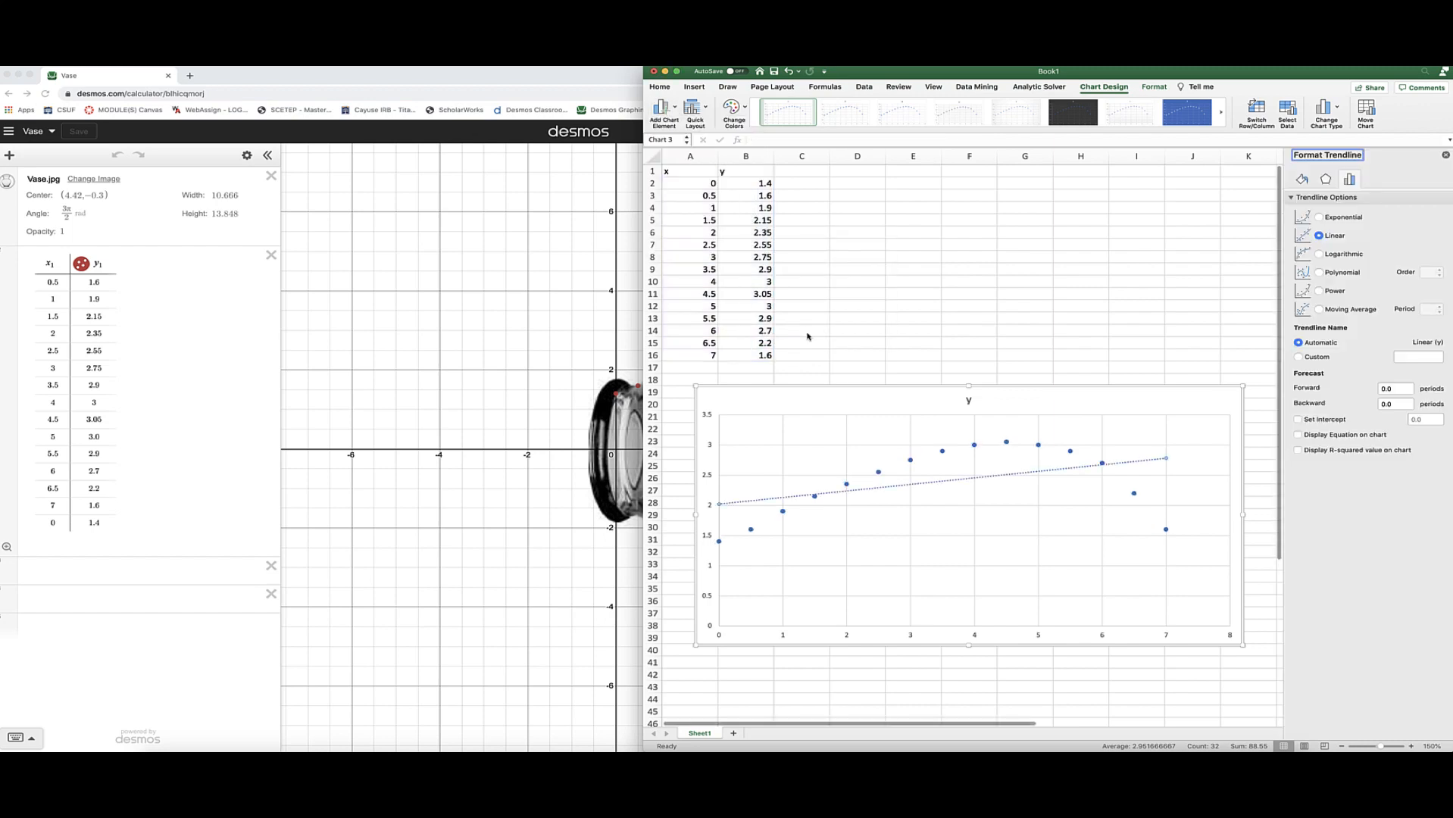
pyautogui.click(1320, 273)
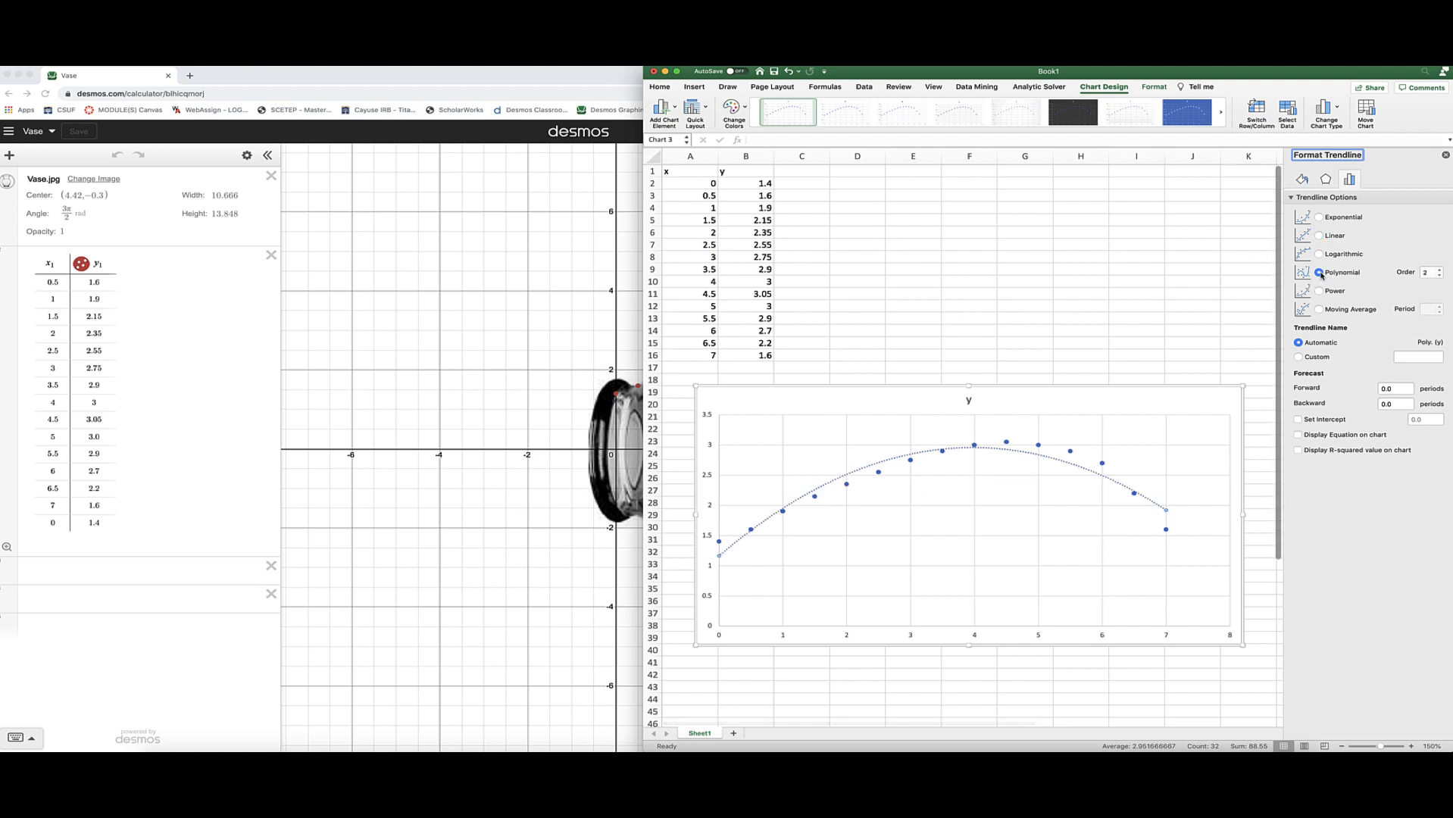
# Step: Set the polynomial trendline's order to 5 and display its equation on the chart
pyautogui.click(1440, 271)
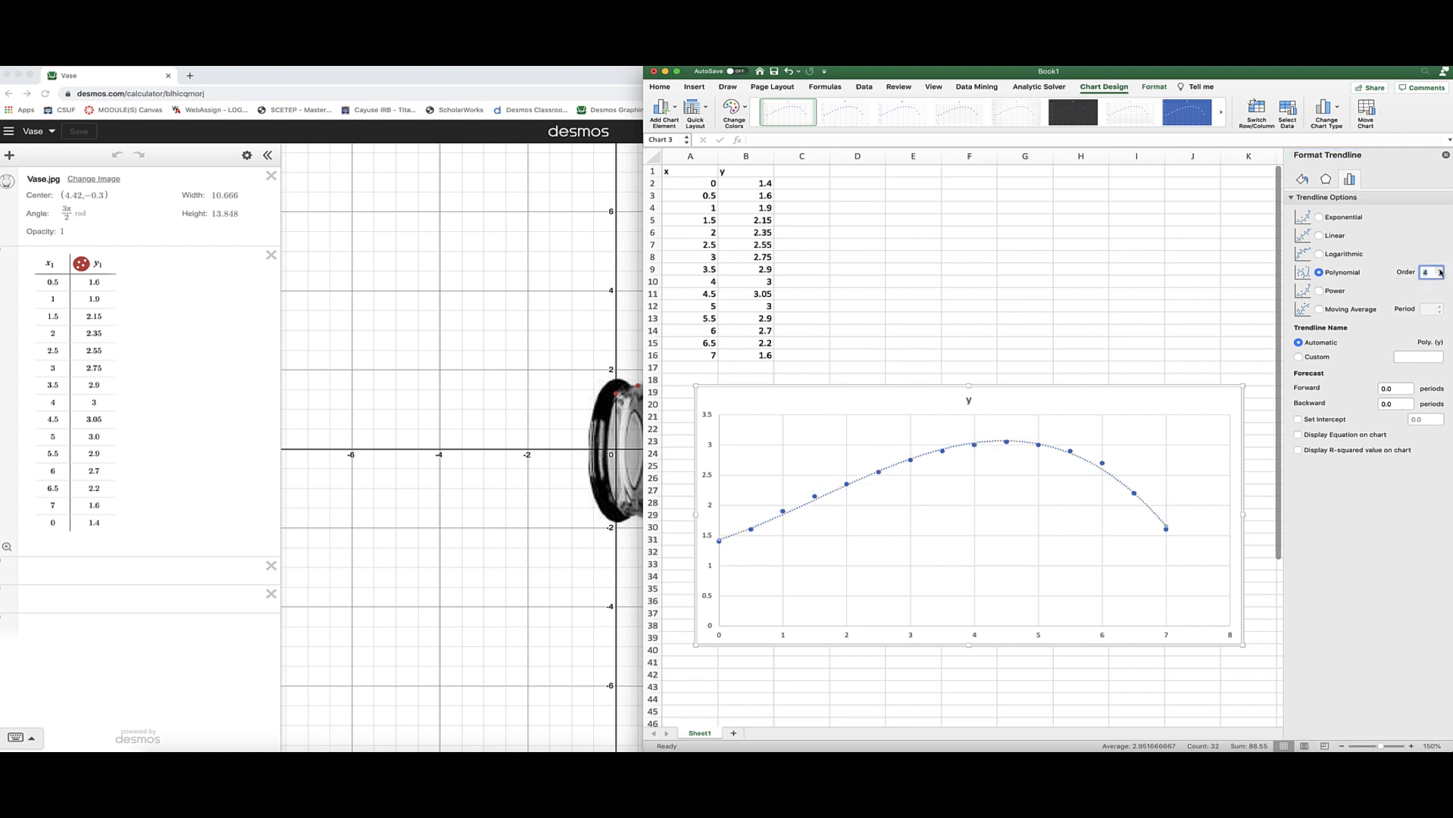
pyautogui.click(1440, 270)
pyautogui.click(1440, 270)
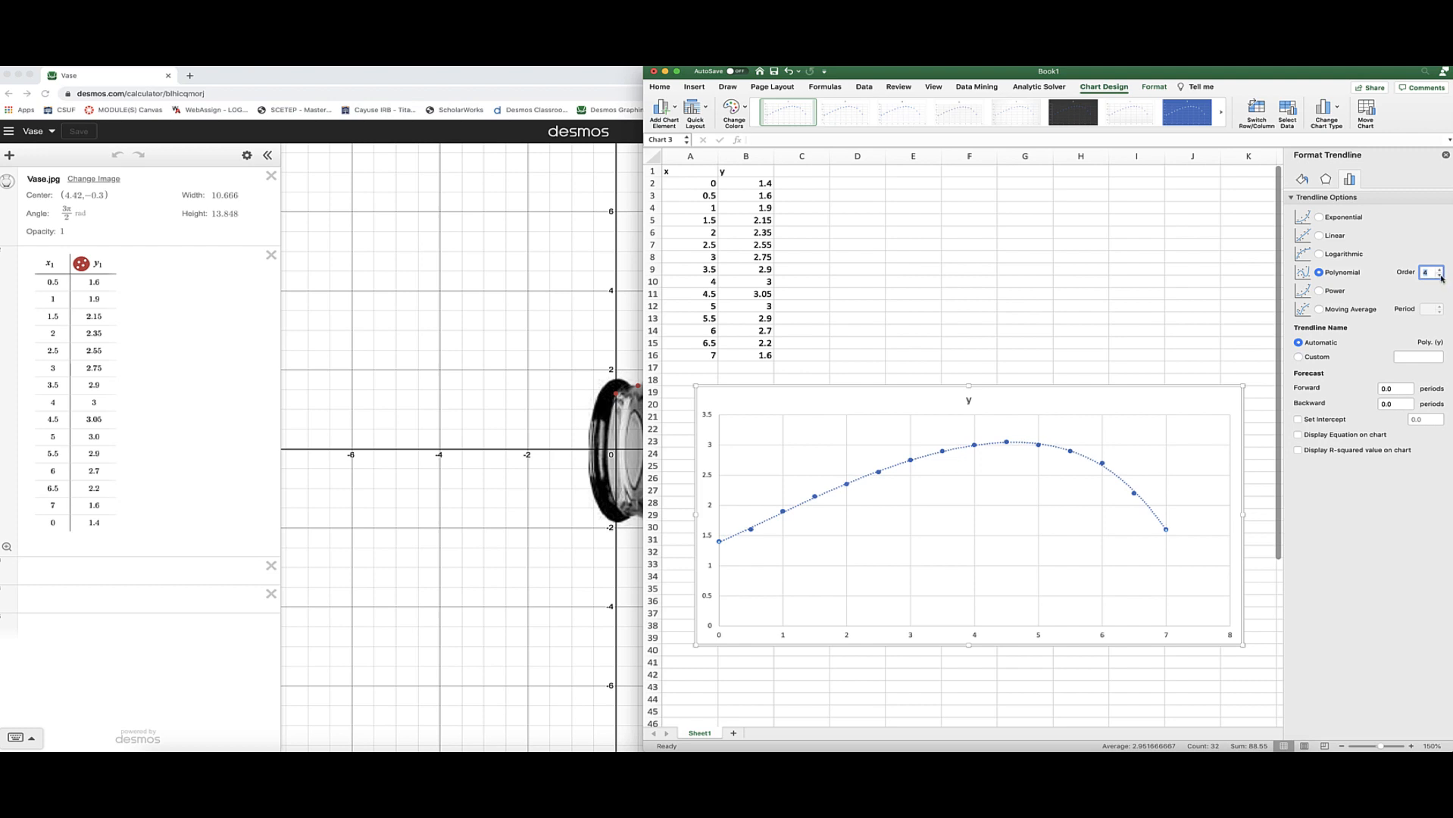
pyautogui.click(1442, 278)
pyautogui.click(1441, 271)
pyautogui.click(1299, 435)
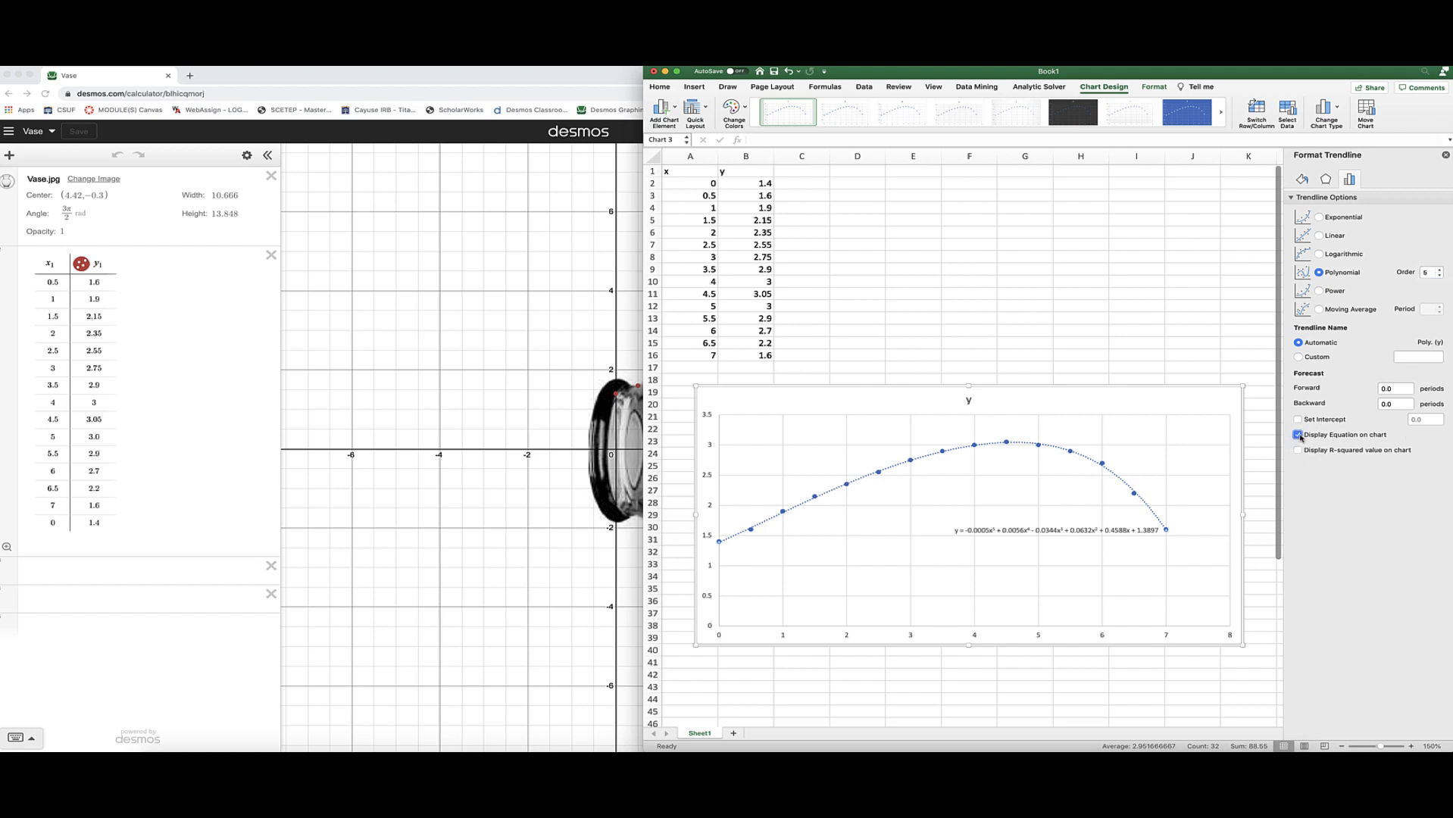
# Step: Set the trendline equation's font size to 20 and move the label below the curve
pyautogui.click(1029, 534)
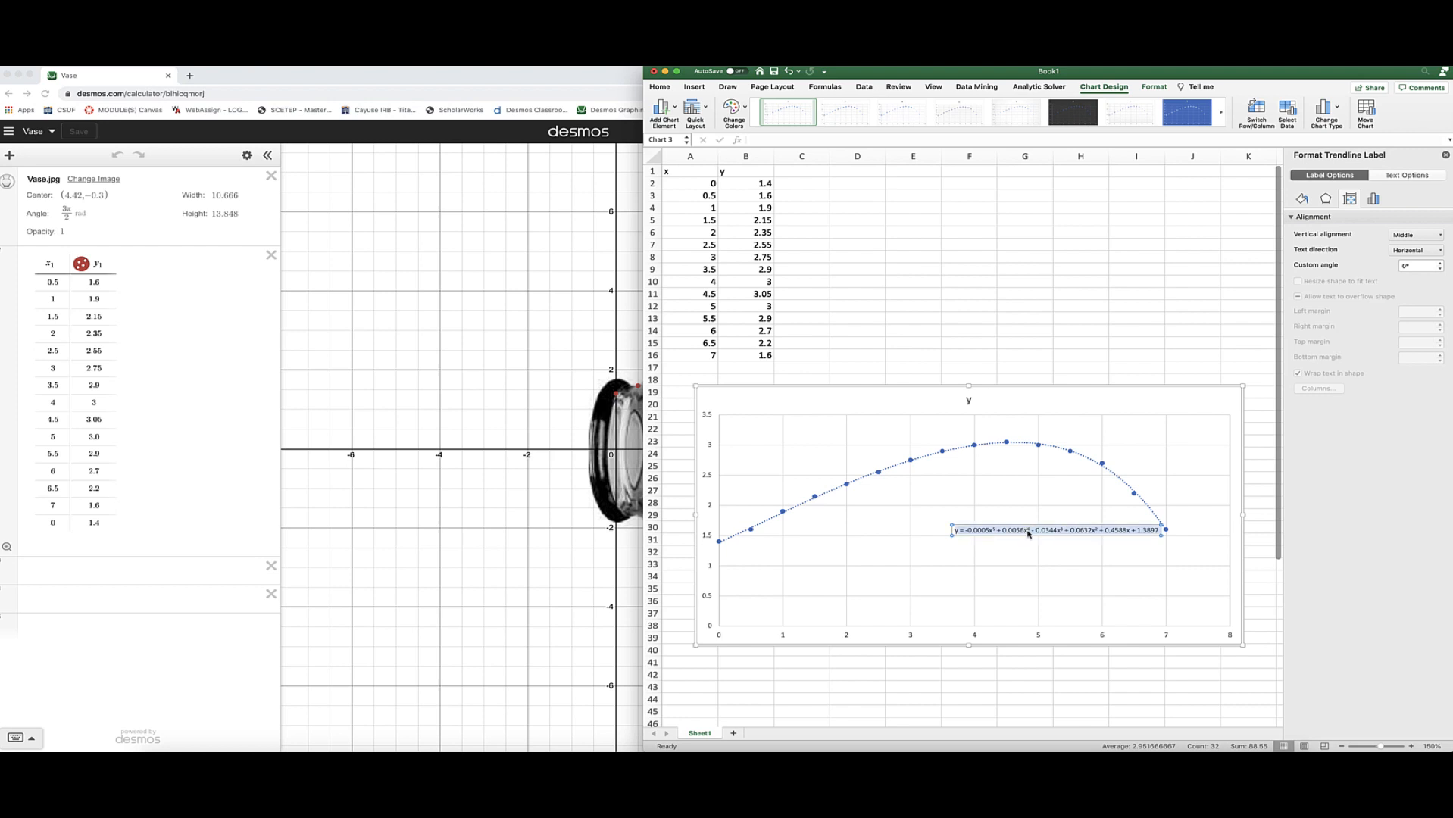
pyautogui.click(660, 88)
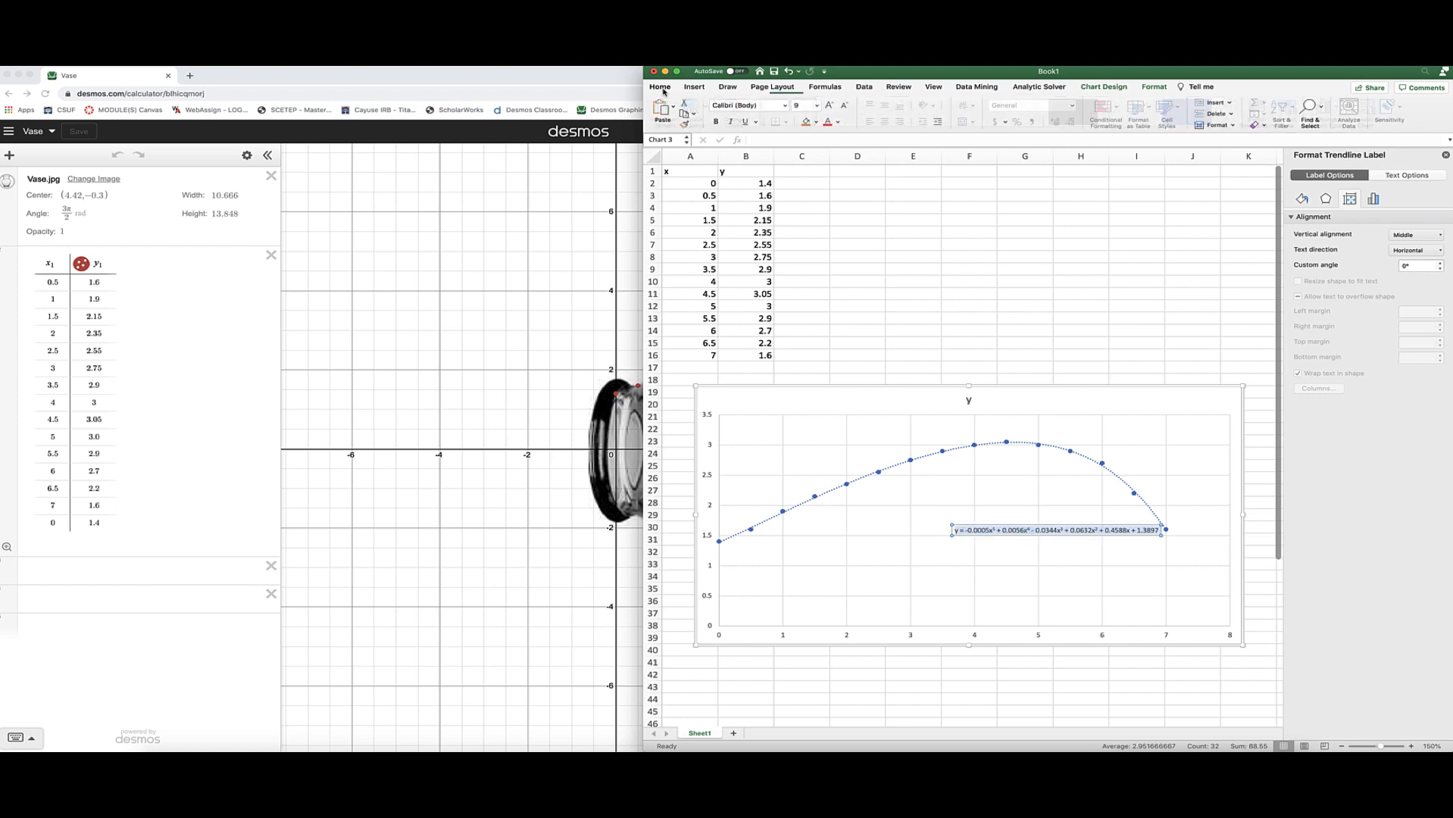
pyautogui.click(816, 107)
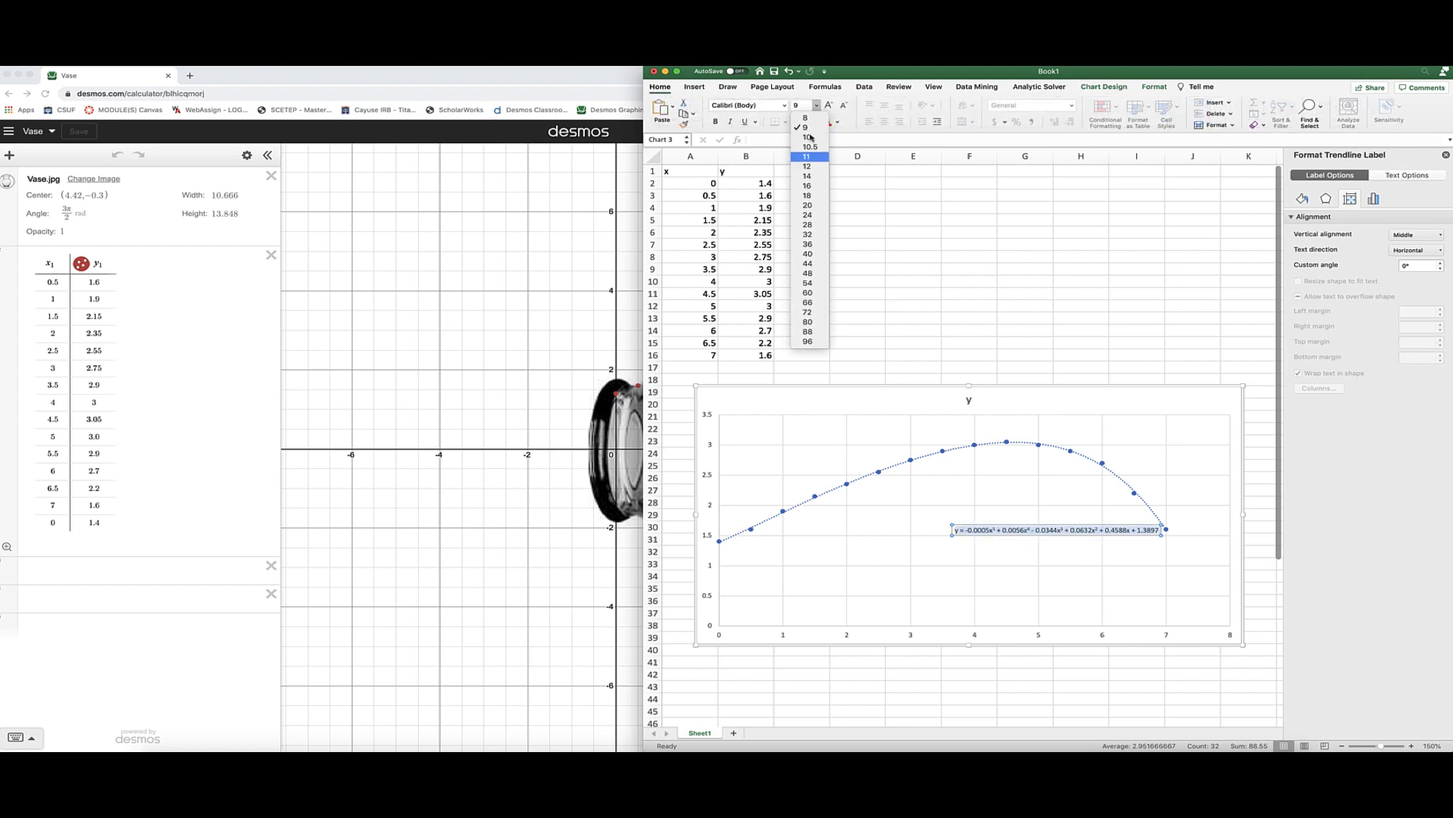
pyautogui.click(808, 206)
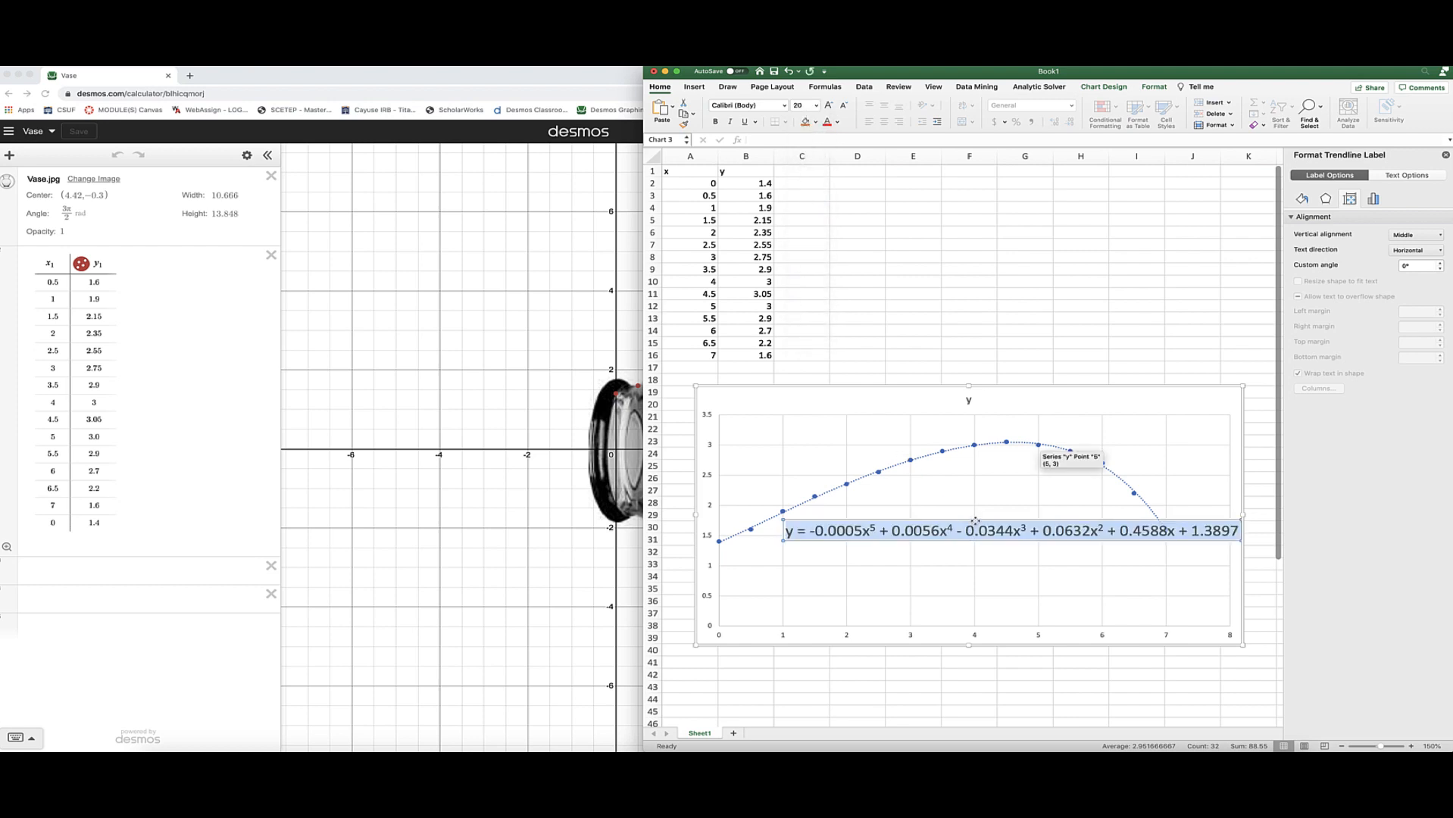
pyautogui.moveTo(973, 520); pyautogui.dragTo(970, 563)
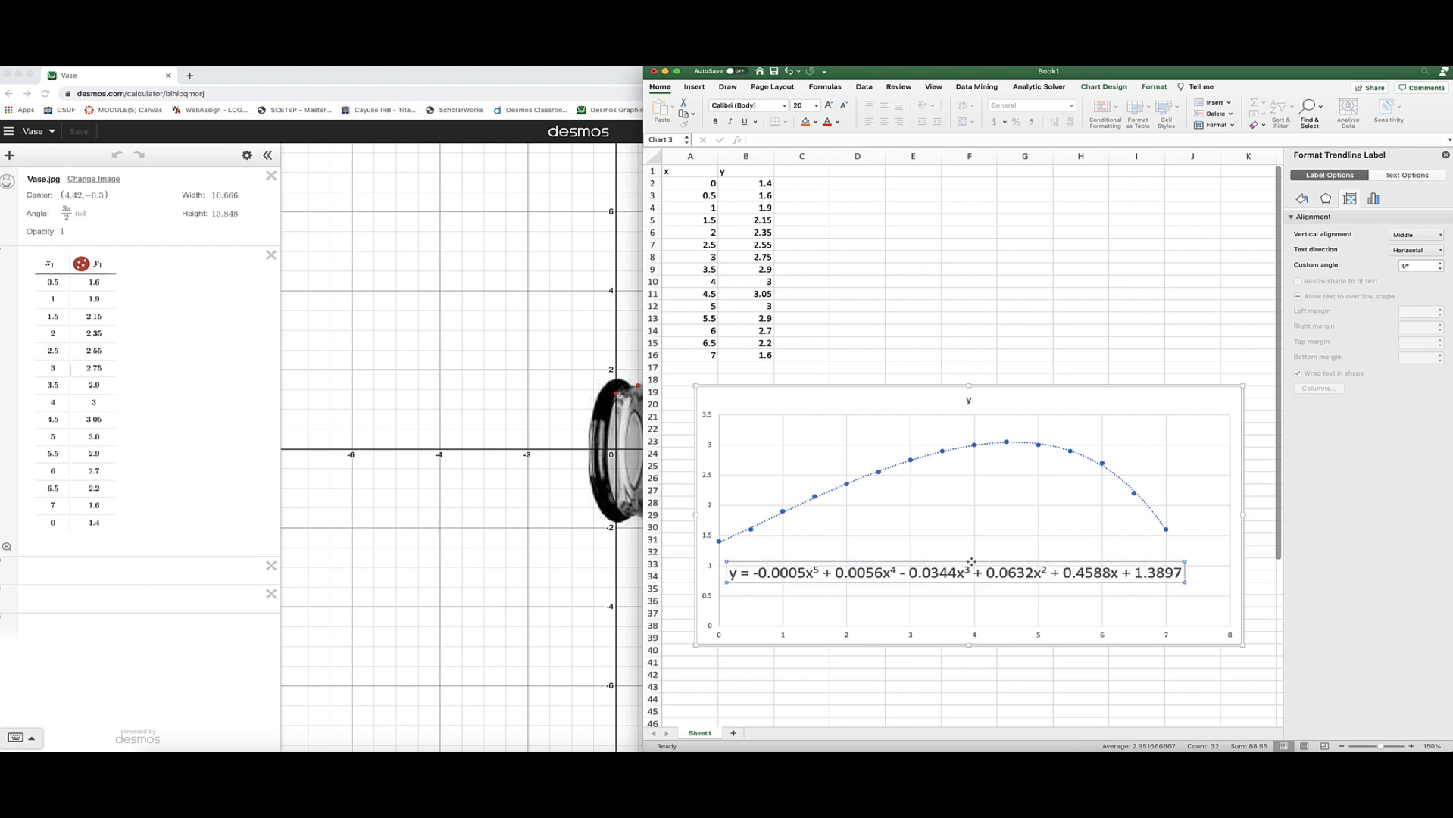
# Step: Copy the trendline equation's right-hand side, without "y =", into the empty expression below the table in Desmos, staying on the page
pyautogui.moveTo(754, 572); pyautogui.dragTo(1168, 570)
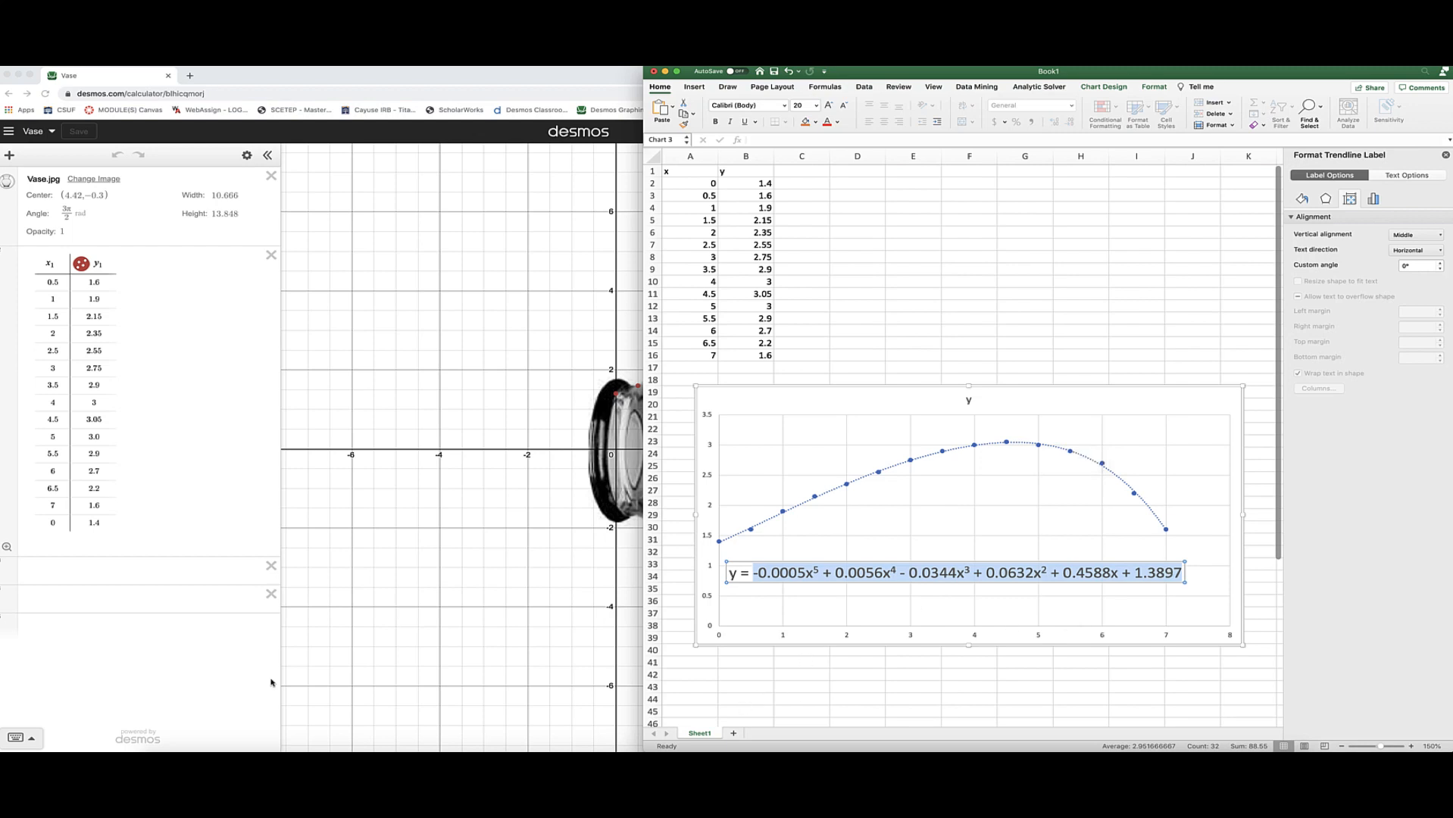
pyautogui.click(230, 570)
pyautogui.click(205, 567)
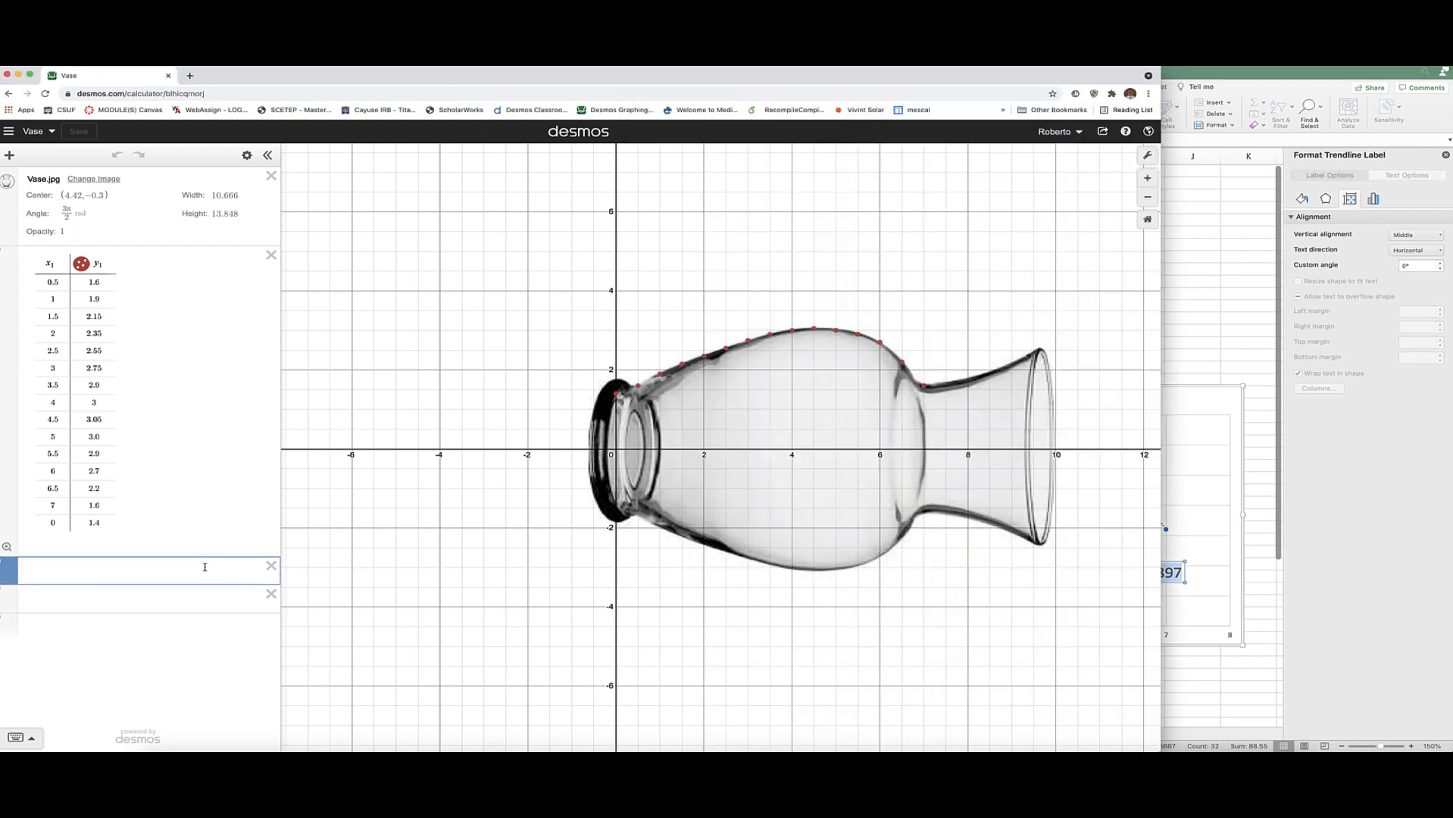
pyautogui.press('super+v')
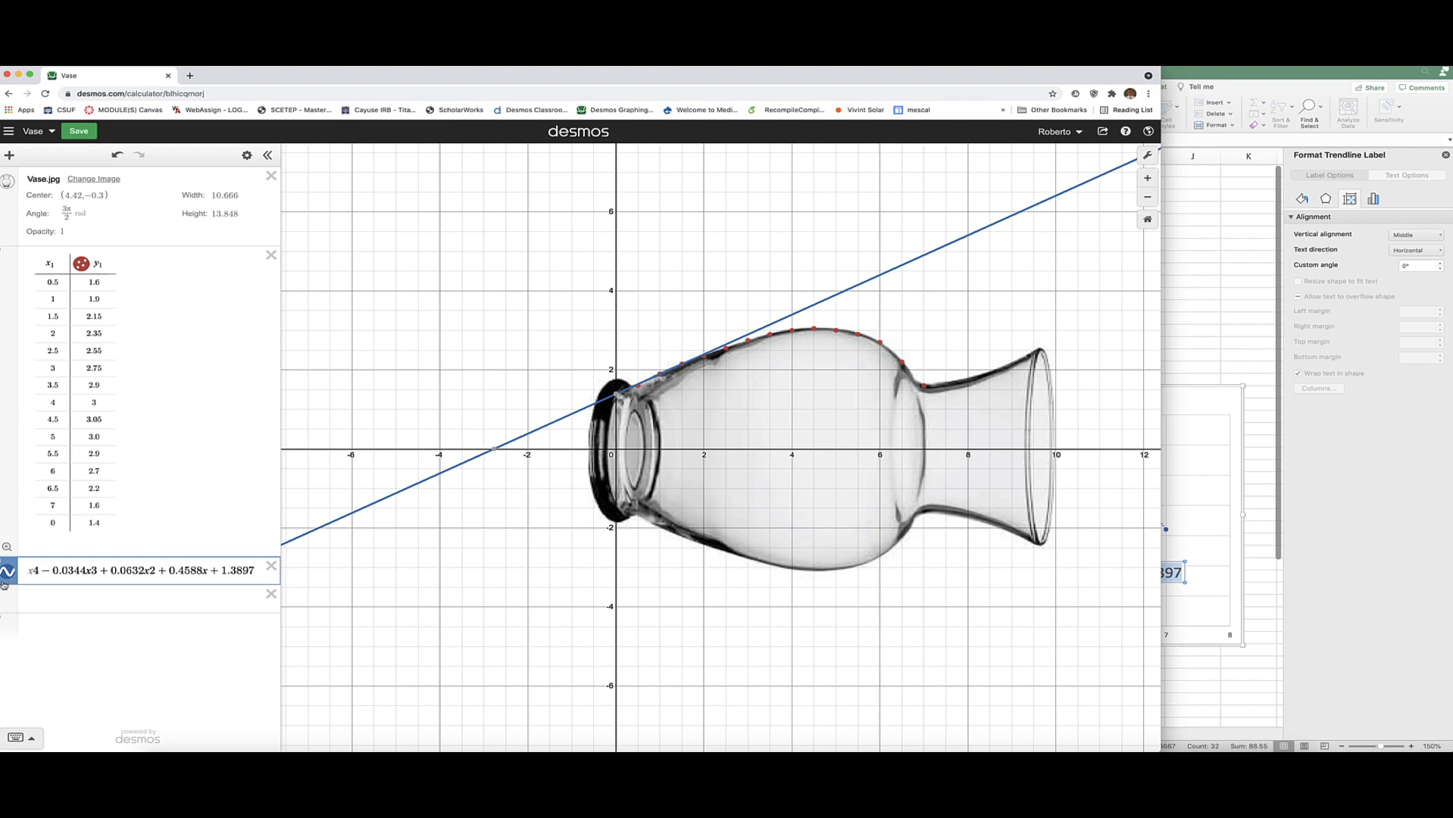
pyautogui.hscroll(-5, 69, 574)
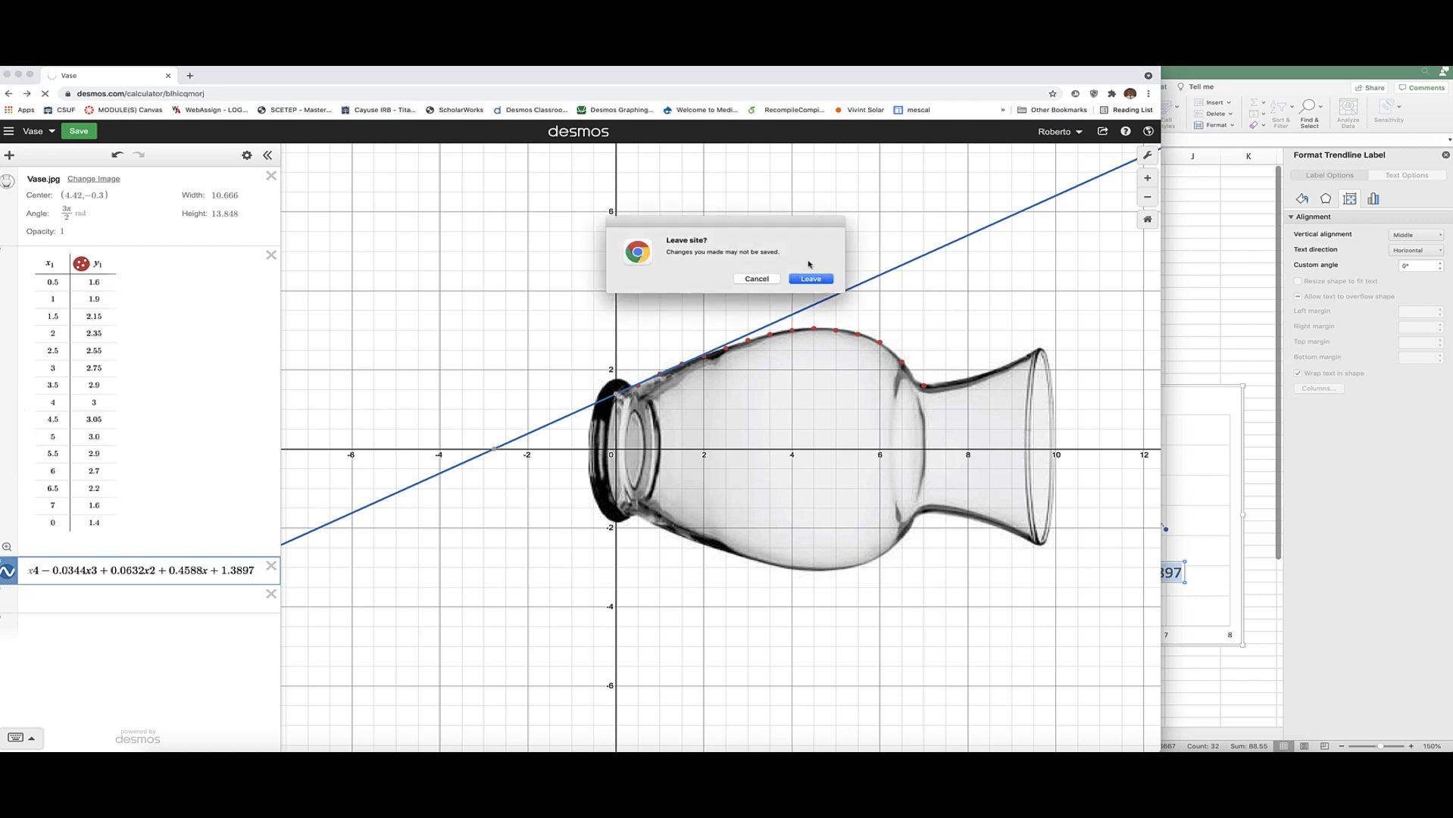
pyautogui.click(757, 279)
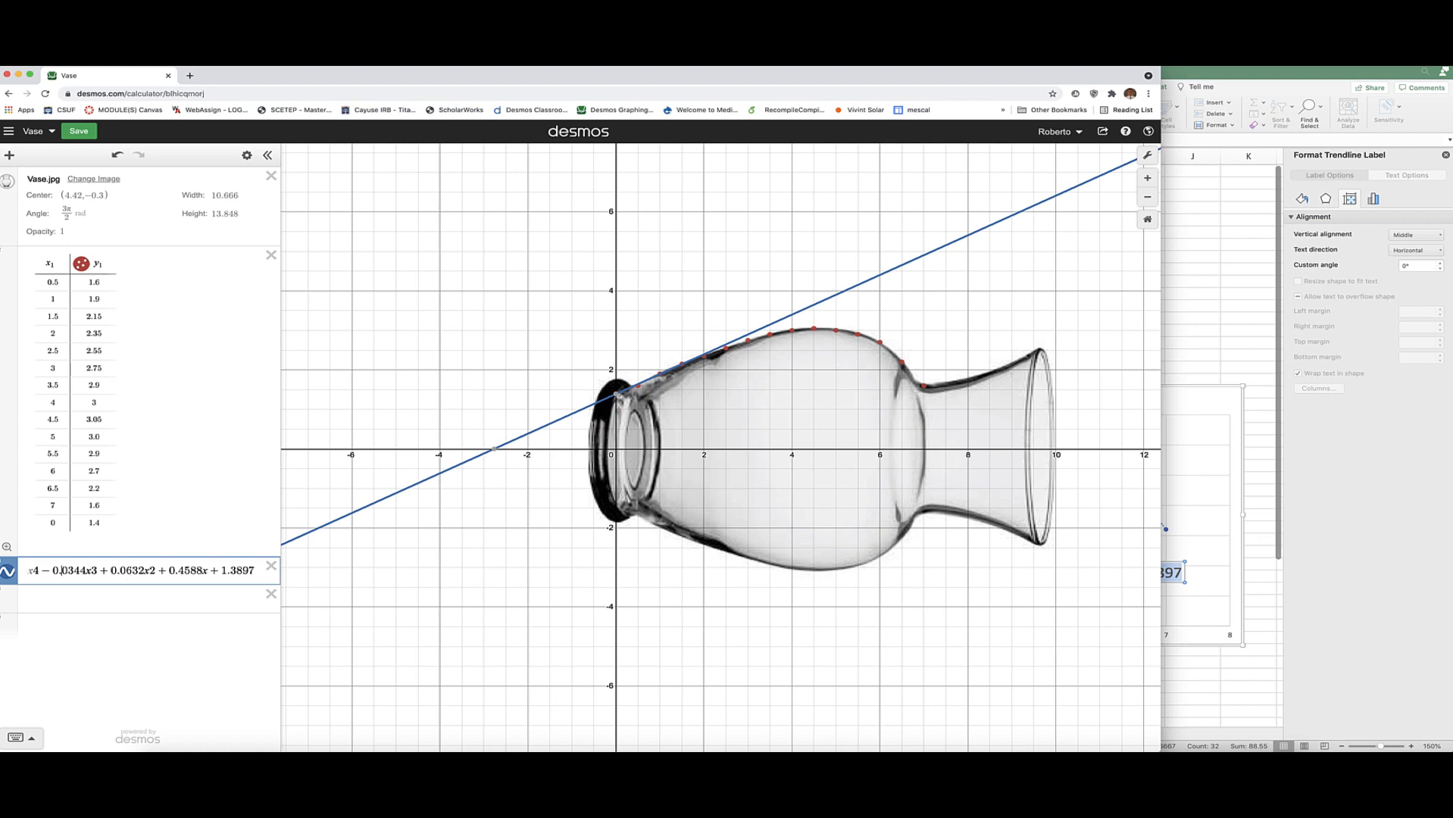
# Step: Turn the 5 after the first x of the pasted polynomial into an exponent
pyautogui.press('Left')
pyautogui.press('Left')
pyautogui.press('Left')
pyautogui.press('Left')
pyautogui.press('Left')
pyautogui.press('Left')
pyautogui.press('Left')
pyautogui.press('Left')
pyautogui.press('Left')
pyautogui.press('Left')
pyautogui.press('Left')
pyautogui.press('Left')
pyautogui.press('Left')
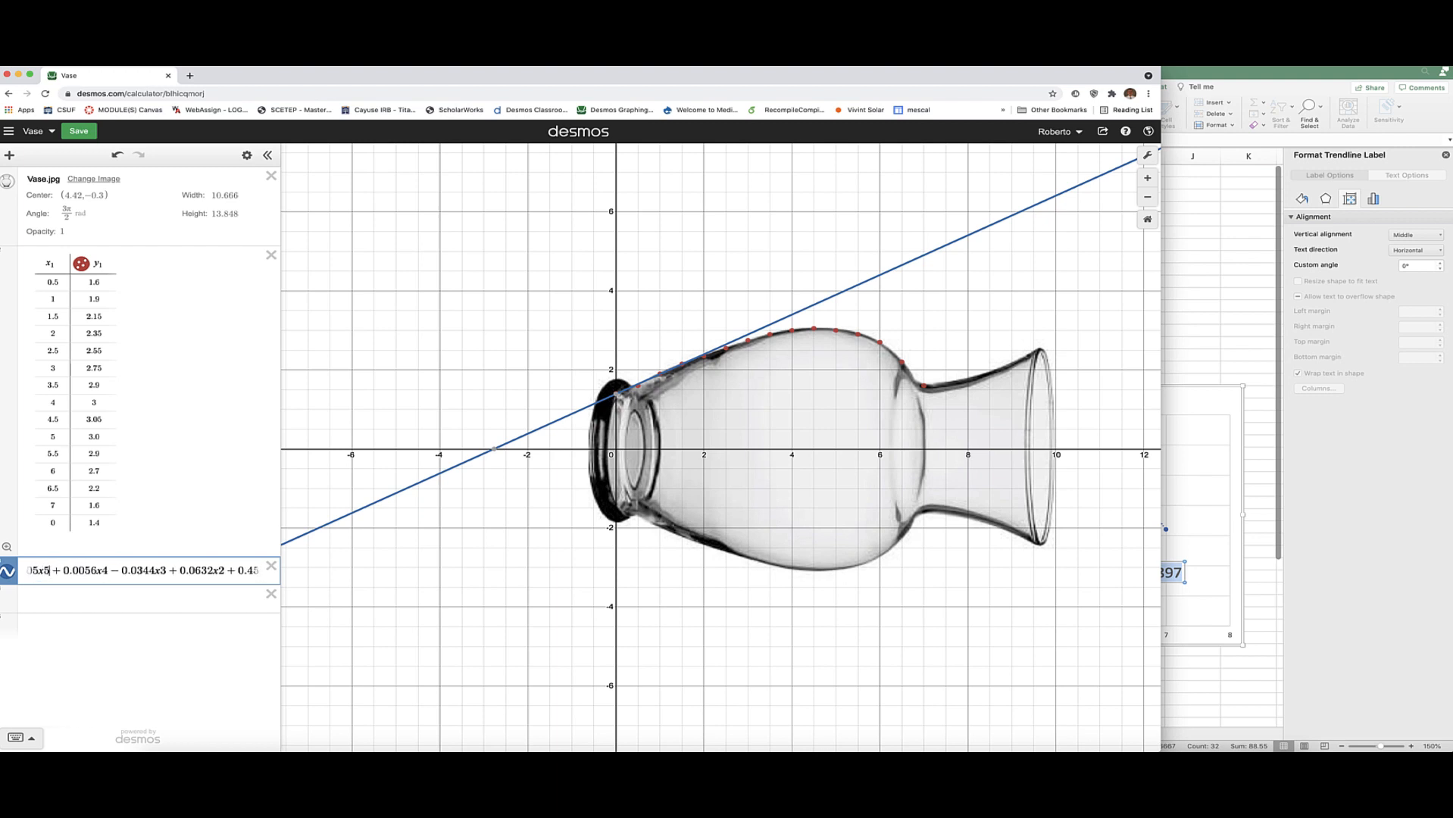
pyautogui.press('Left')
pyautogui.press('Left')
pyautogui.hotkey('shift', 'Right')
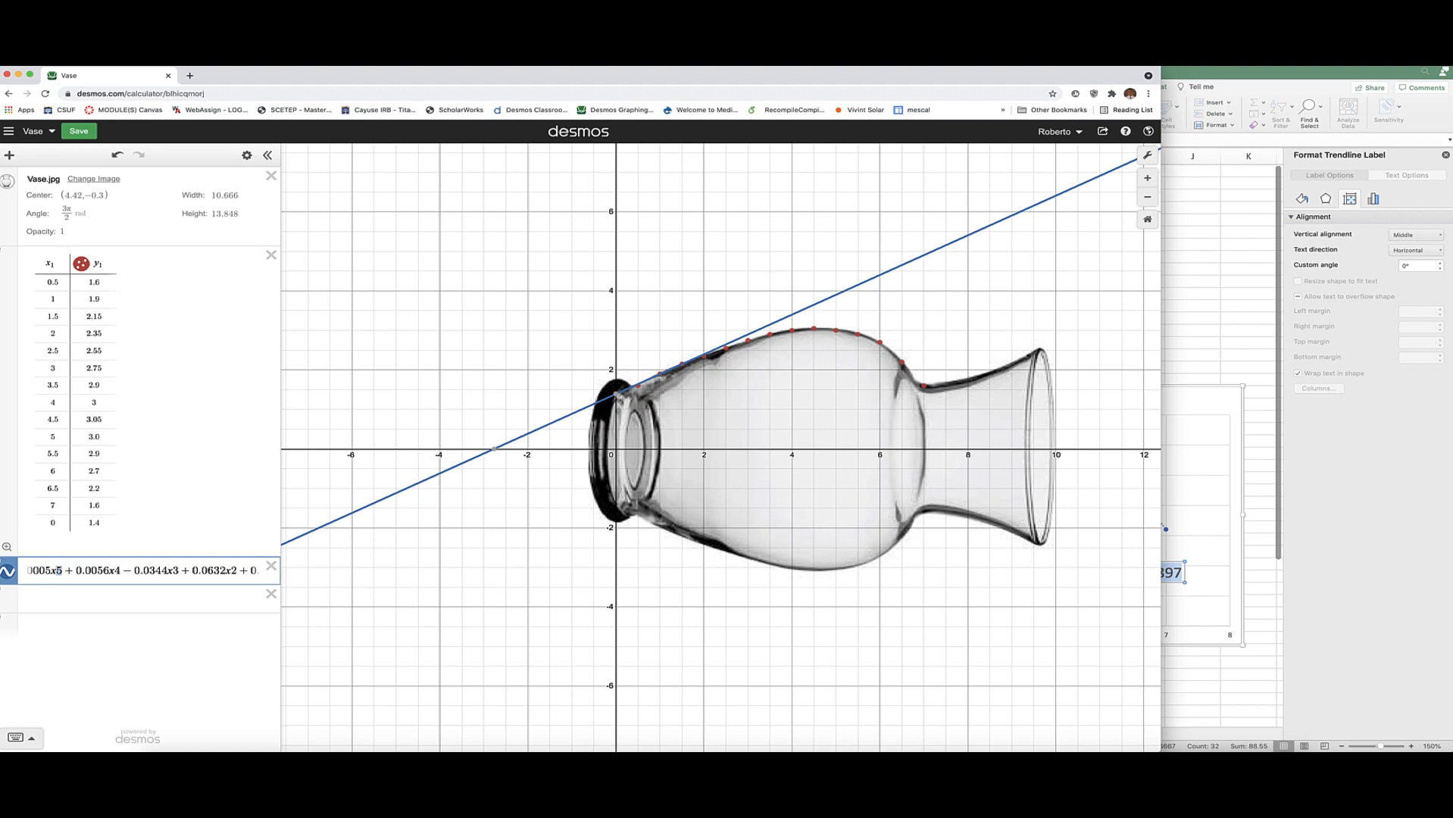
pyautogui.write('^')
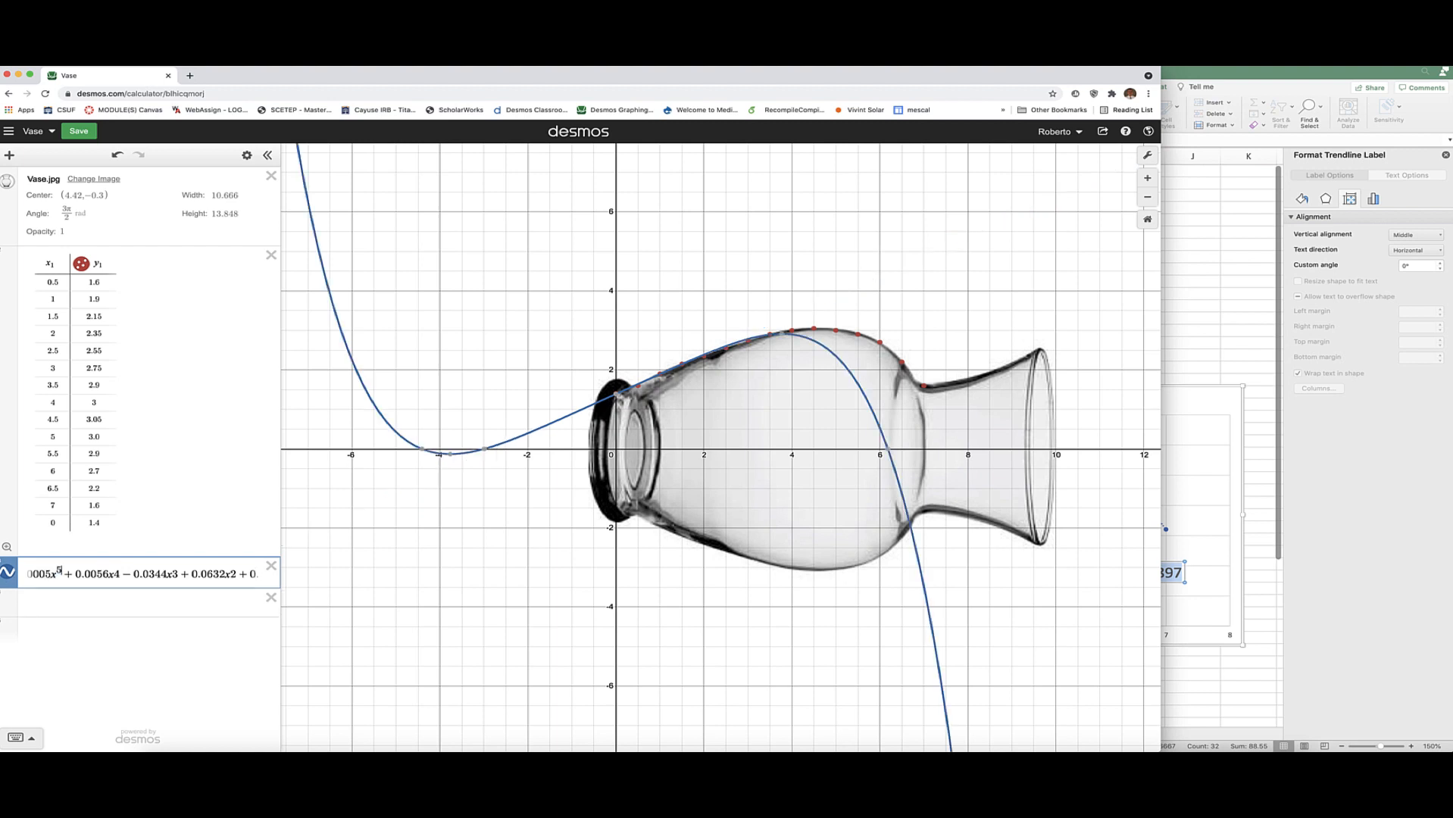
# Step: Turn the 4, 3 and 2 following x in the next three terms into exponents
pyautogui.hotkey('shift', 'Right')
pyautogui.write('^')
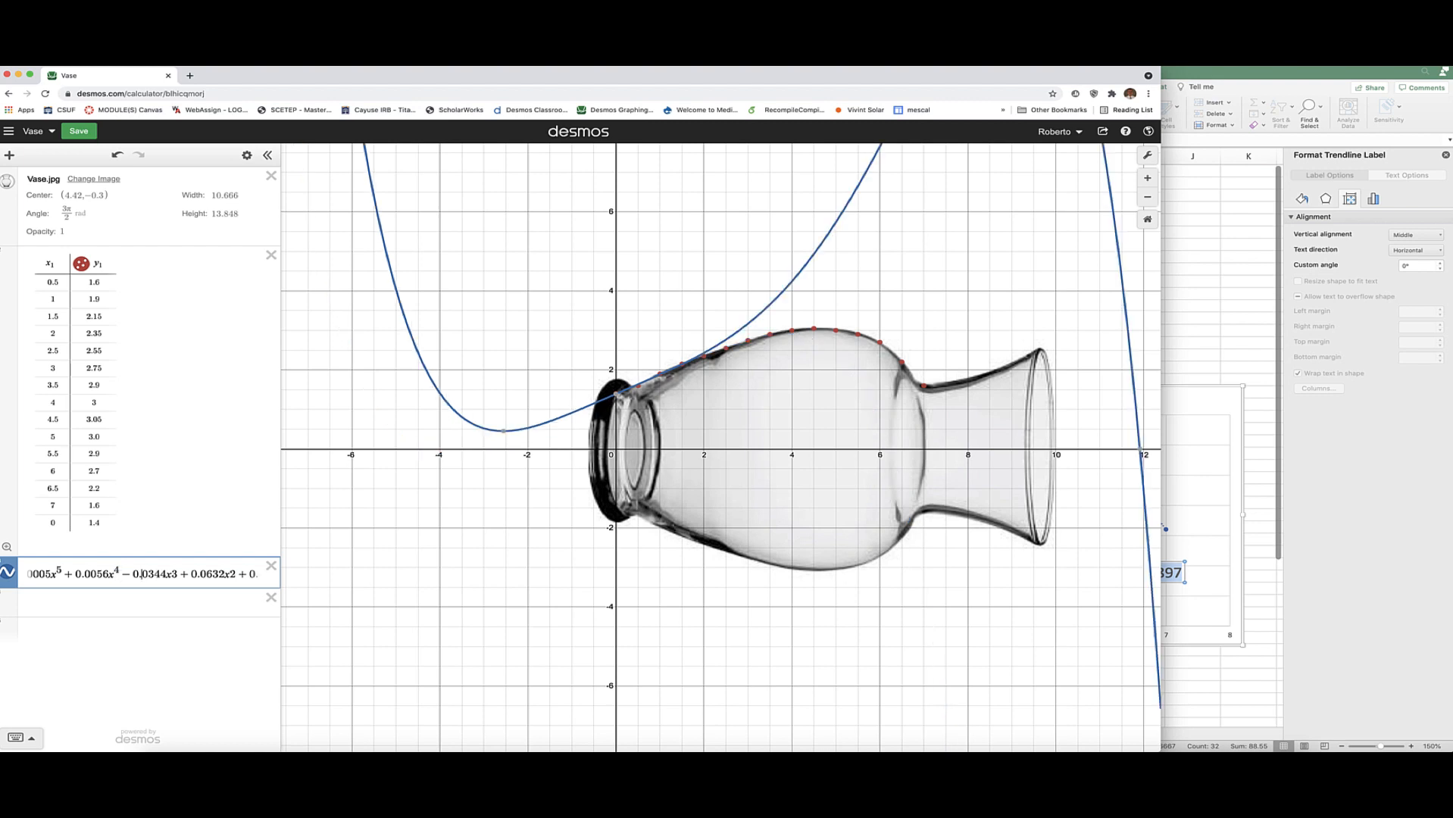
pyautogui.hotkey('shift', 'Right')
pyautogui.write('^')
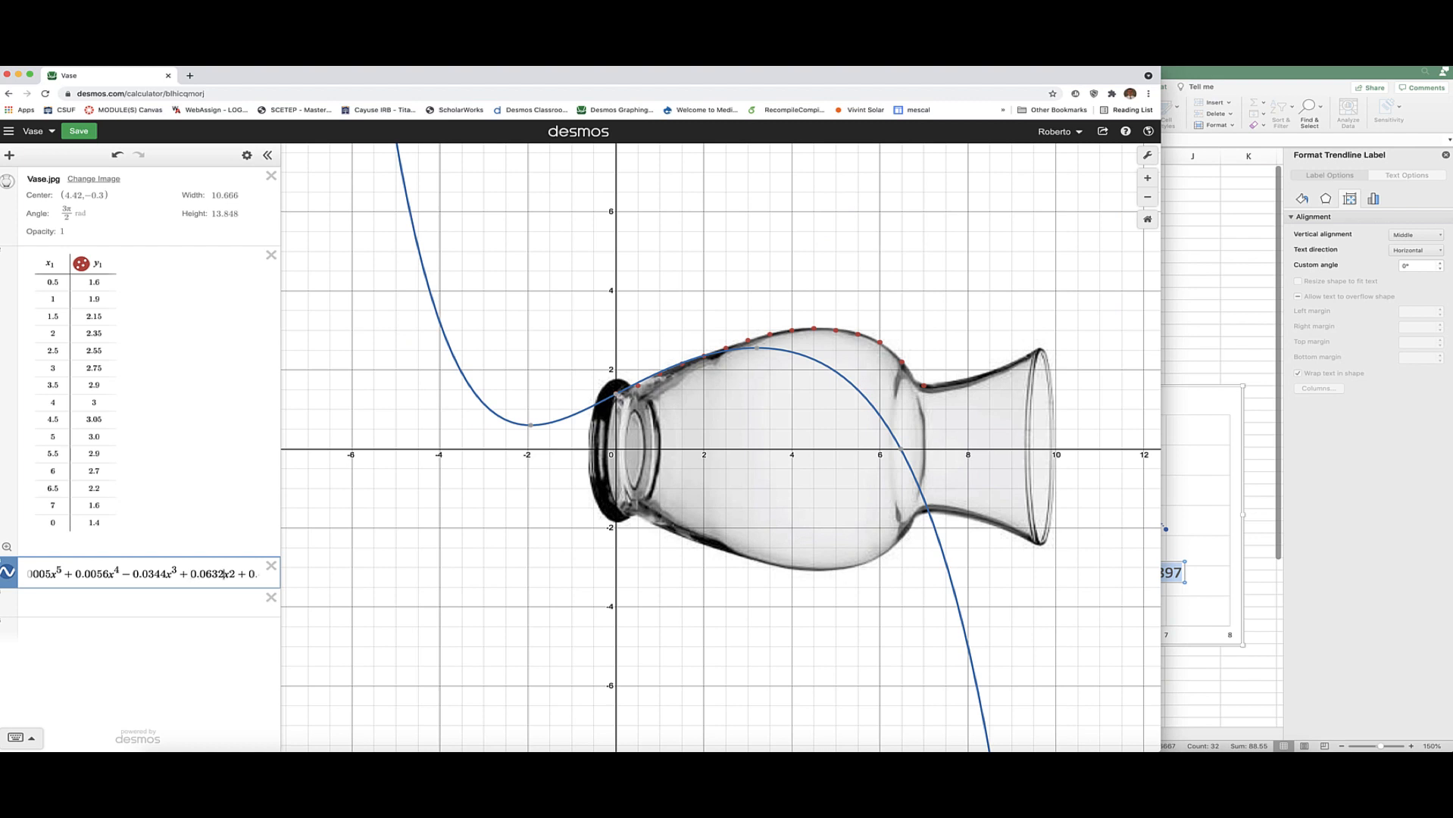
pyautogui.hotkey('shift', 'Right')
pyautogui.write('^')
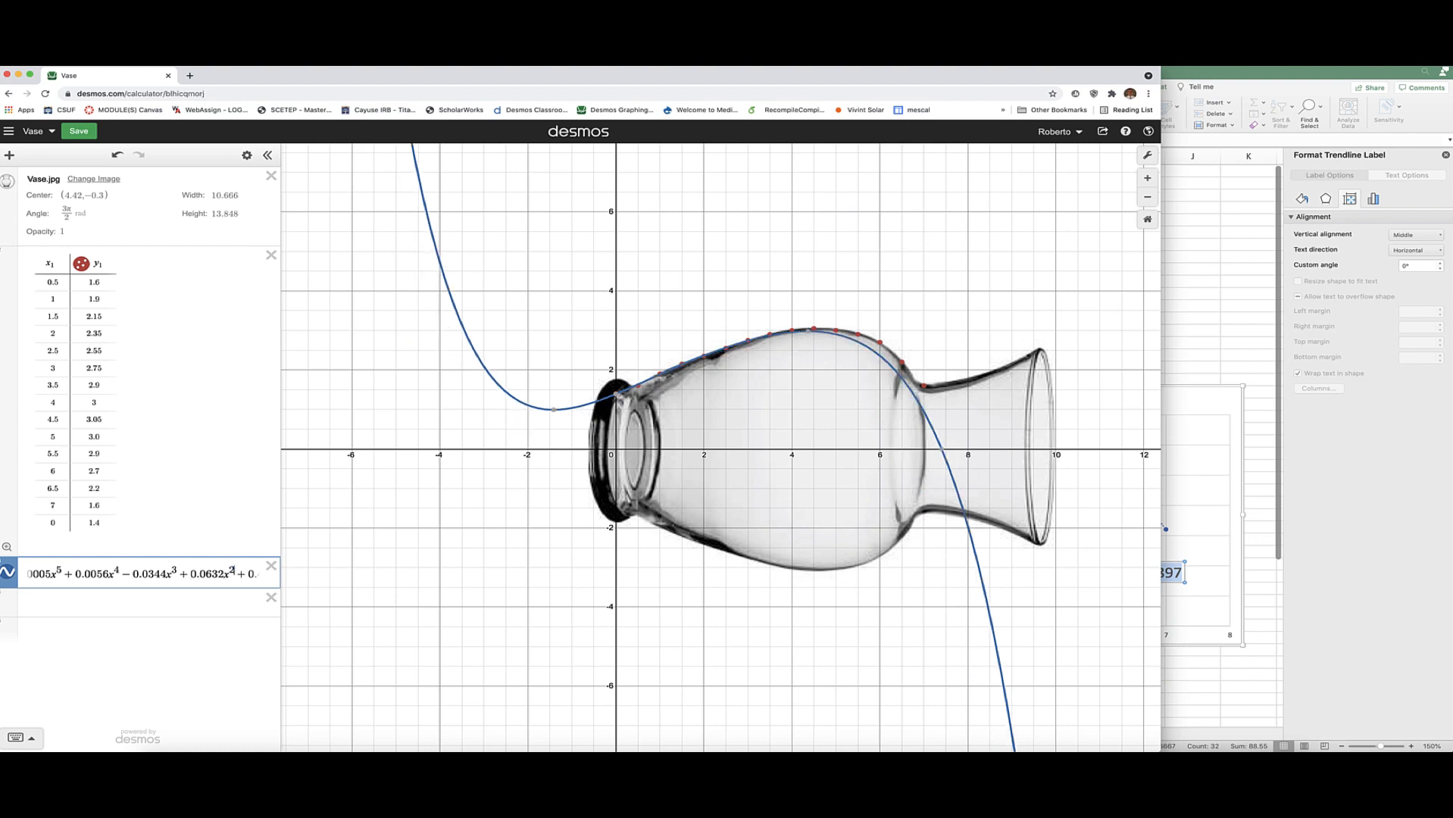
# Step: Check the rest of the pasted polynomial, from the squared term through the linear term to the constant
pyautogui.press('Right')
pyautogui.press('Right')
pyautogui.press('Right')
pyautogui.press('Right')
pyautogui.press('Right')
pyautogui.press('Right')
pyautogui.press('Right')
pyautogui.press('Right')
pyautogui.press('Right')
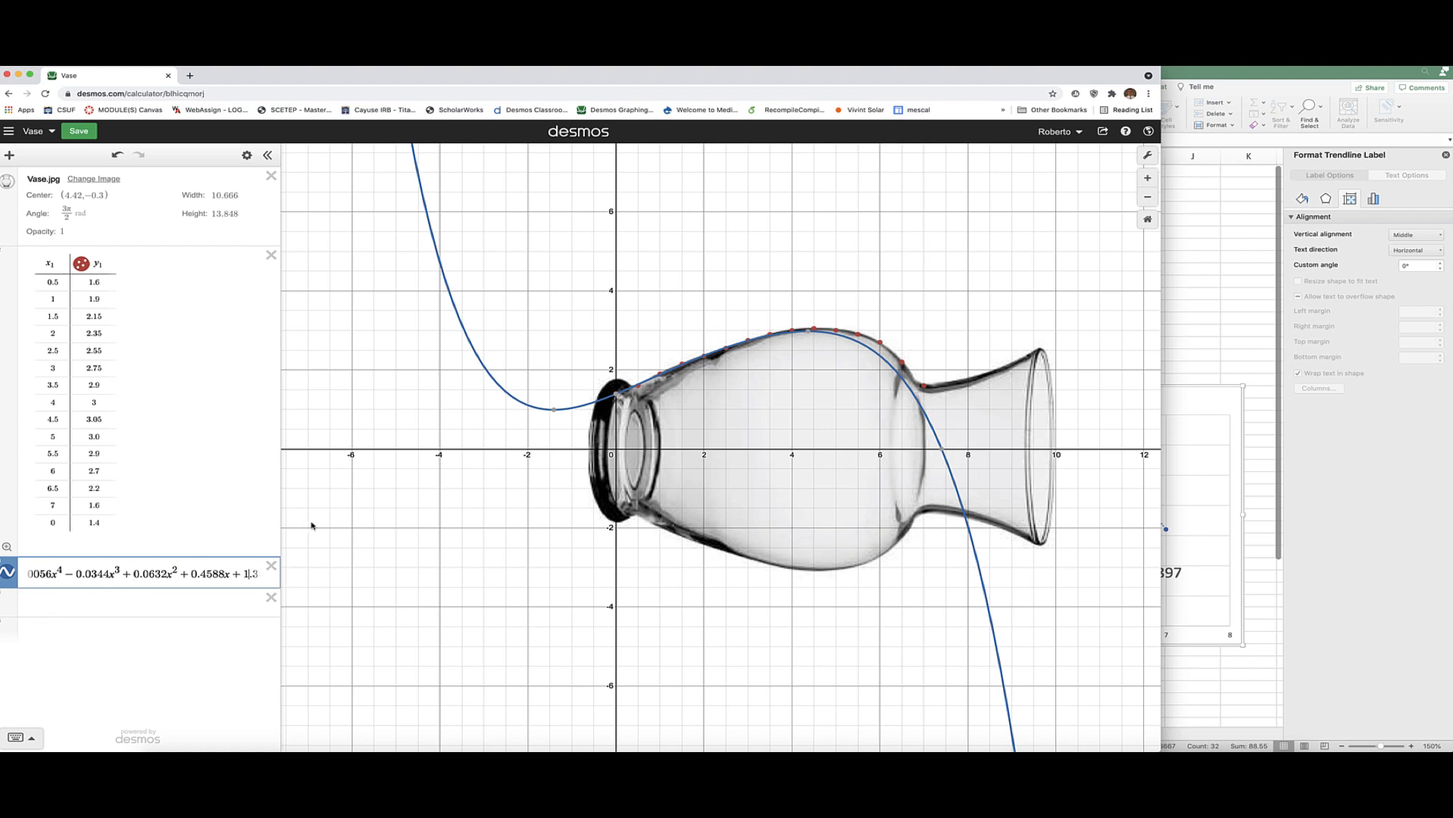
# Step: Widen the Desmos expression list to show the whole polynomial and compare it with the trendline equation in Excel
pyautogui.moveTo(281, 522); pyautogui.dragTo(449, 546)
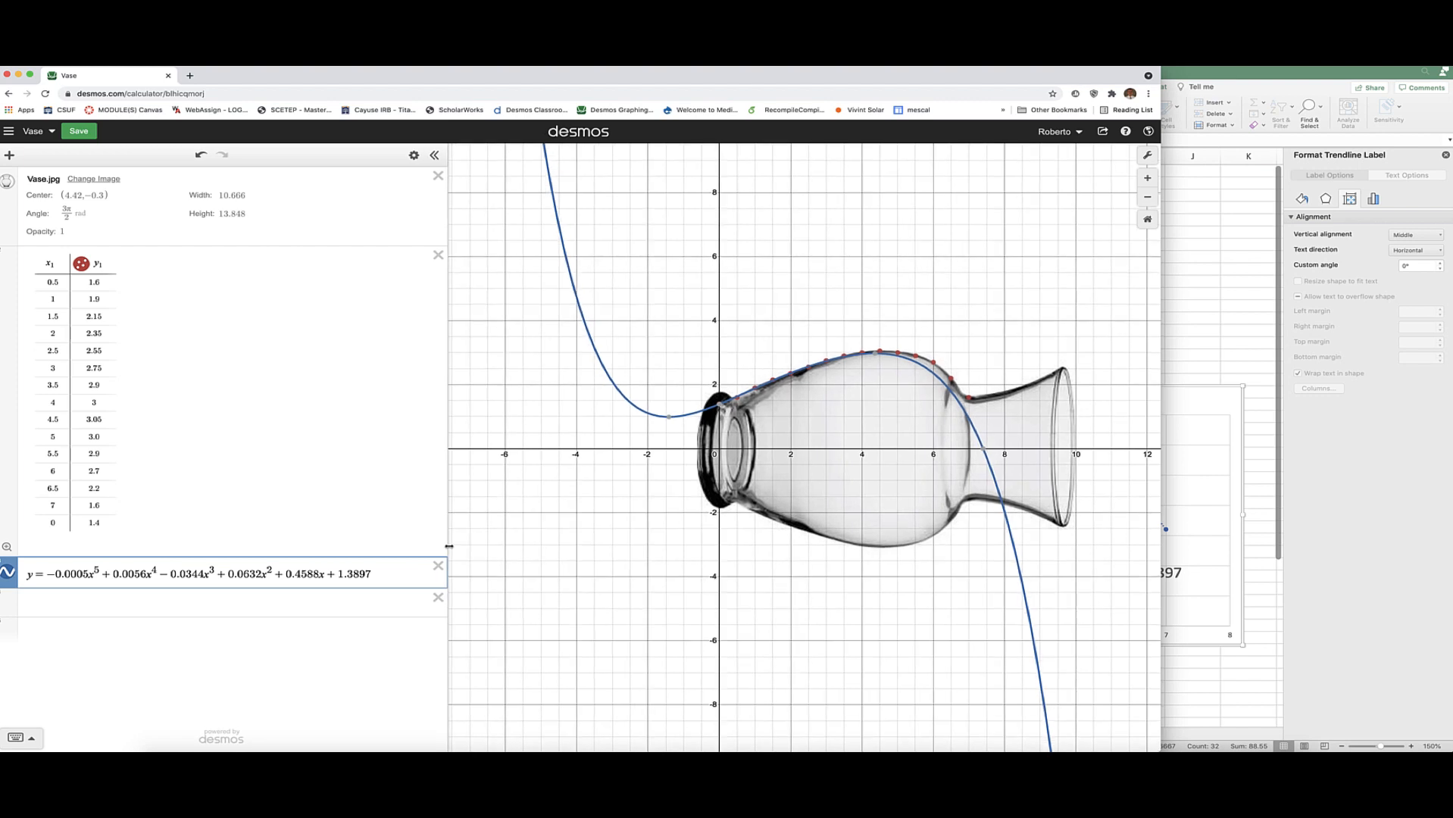
pyautogui.click(1235, 538)
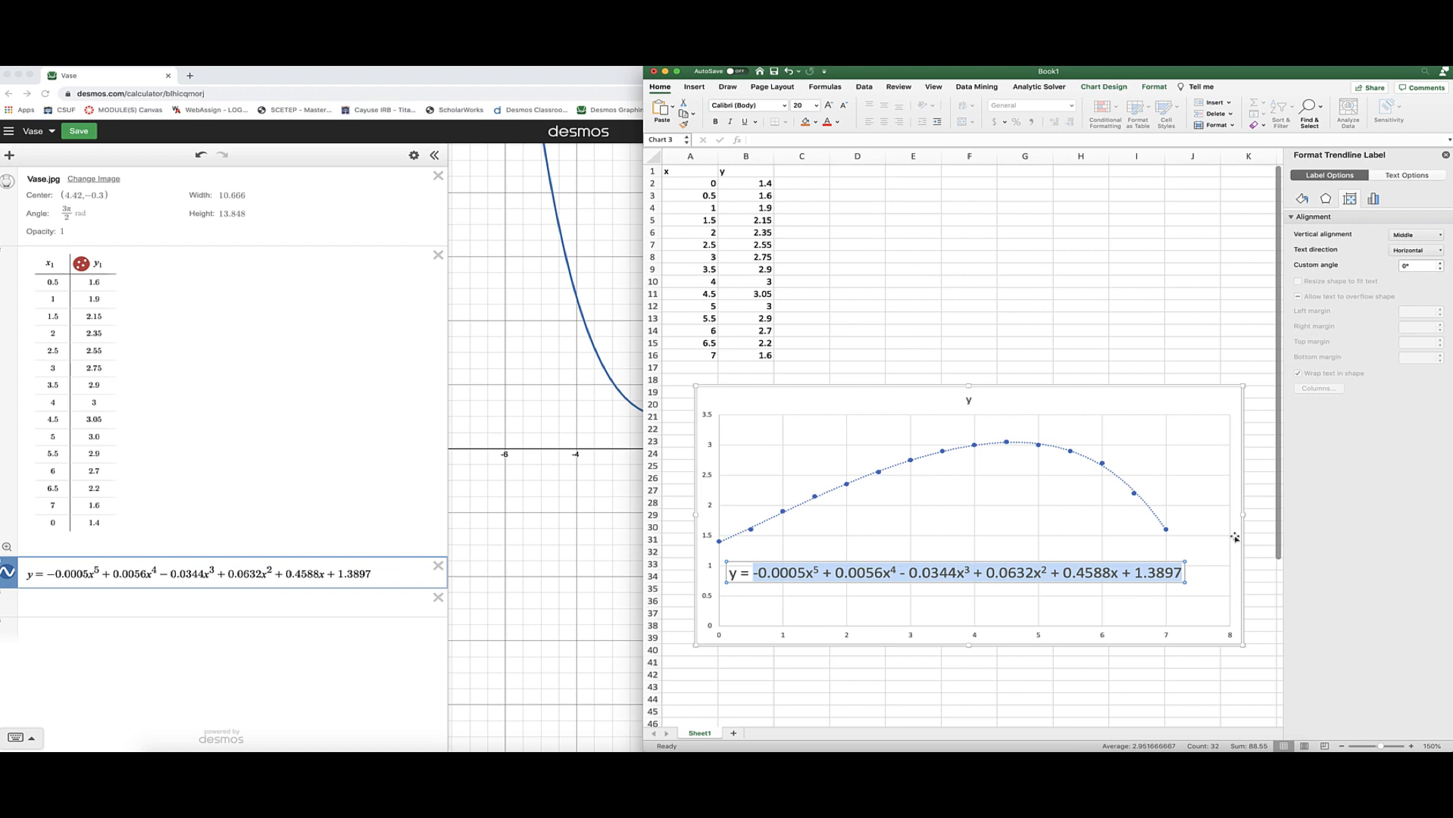
pyautogui.click(552, 538)
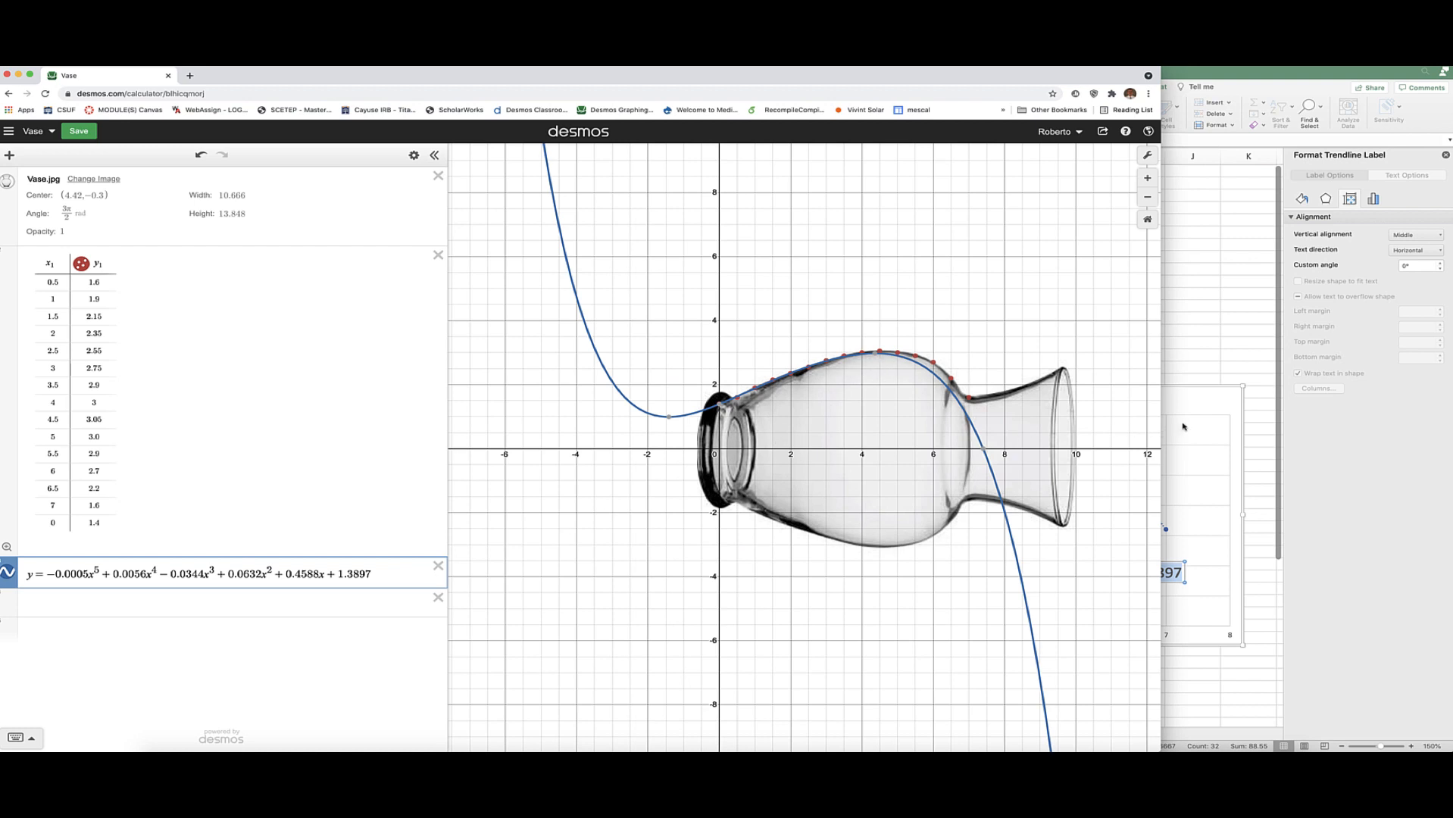
pyautogui.click(1201, 371)
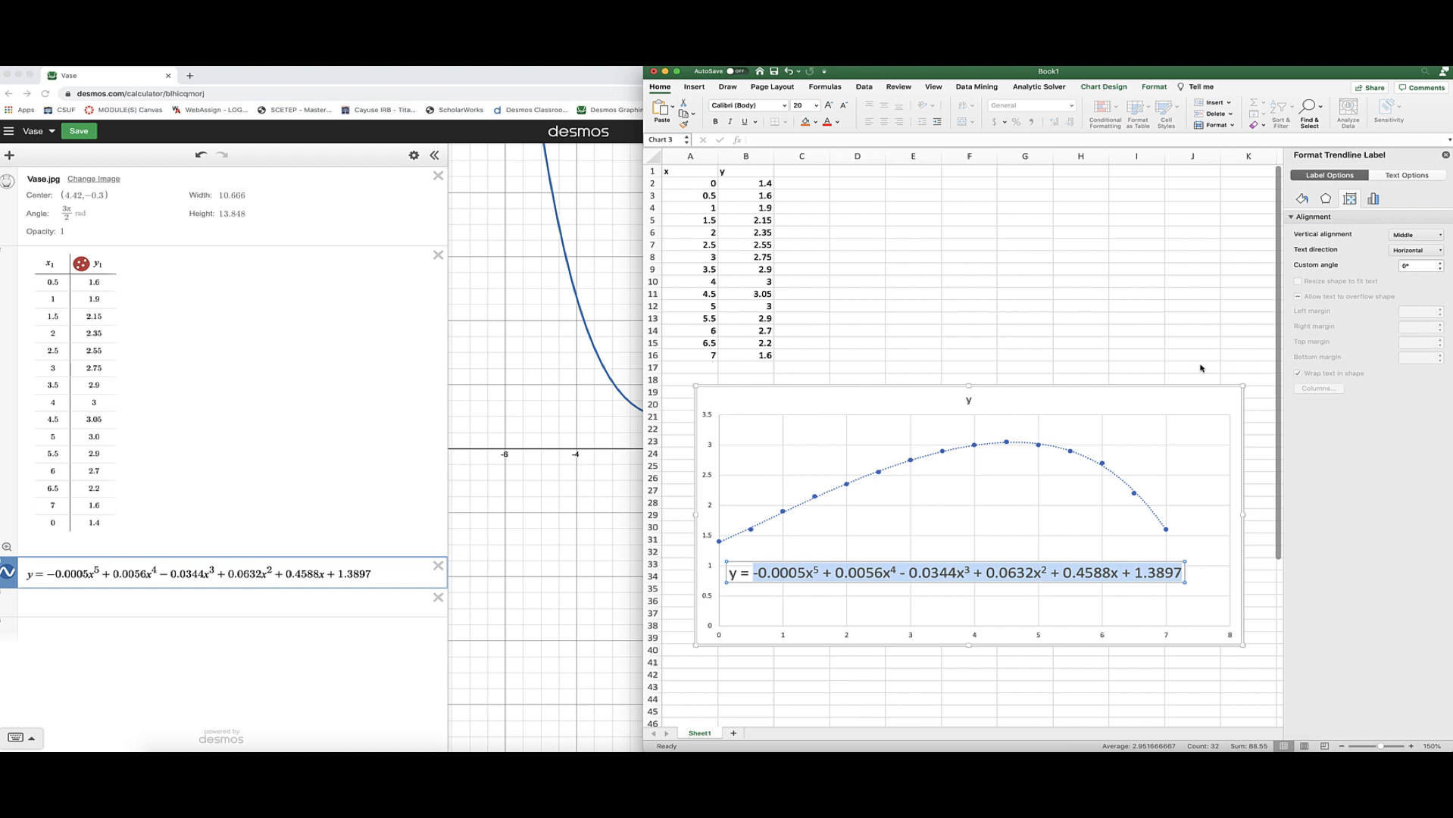
pyautogui.click(596, 509)
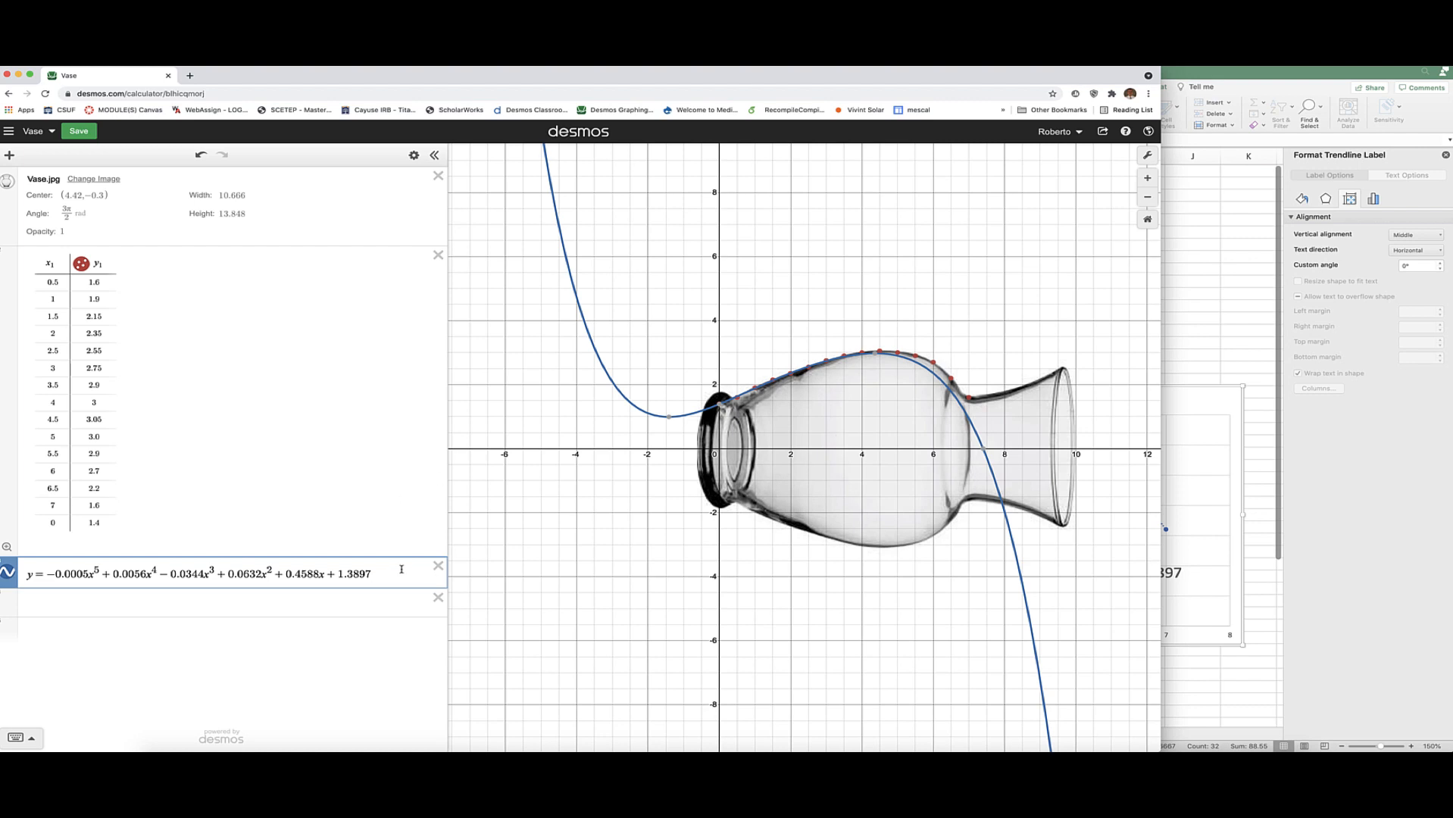
# Step: Restrict the polynomial's domain to 0 ≤ x ≤ 7 at the end of its expression in Desmos
pyautogui.write('{')
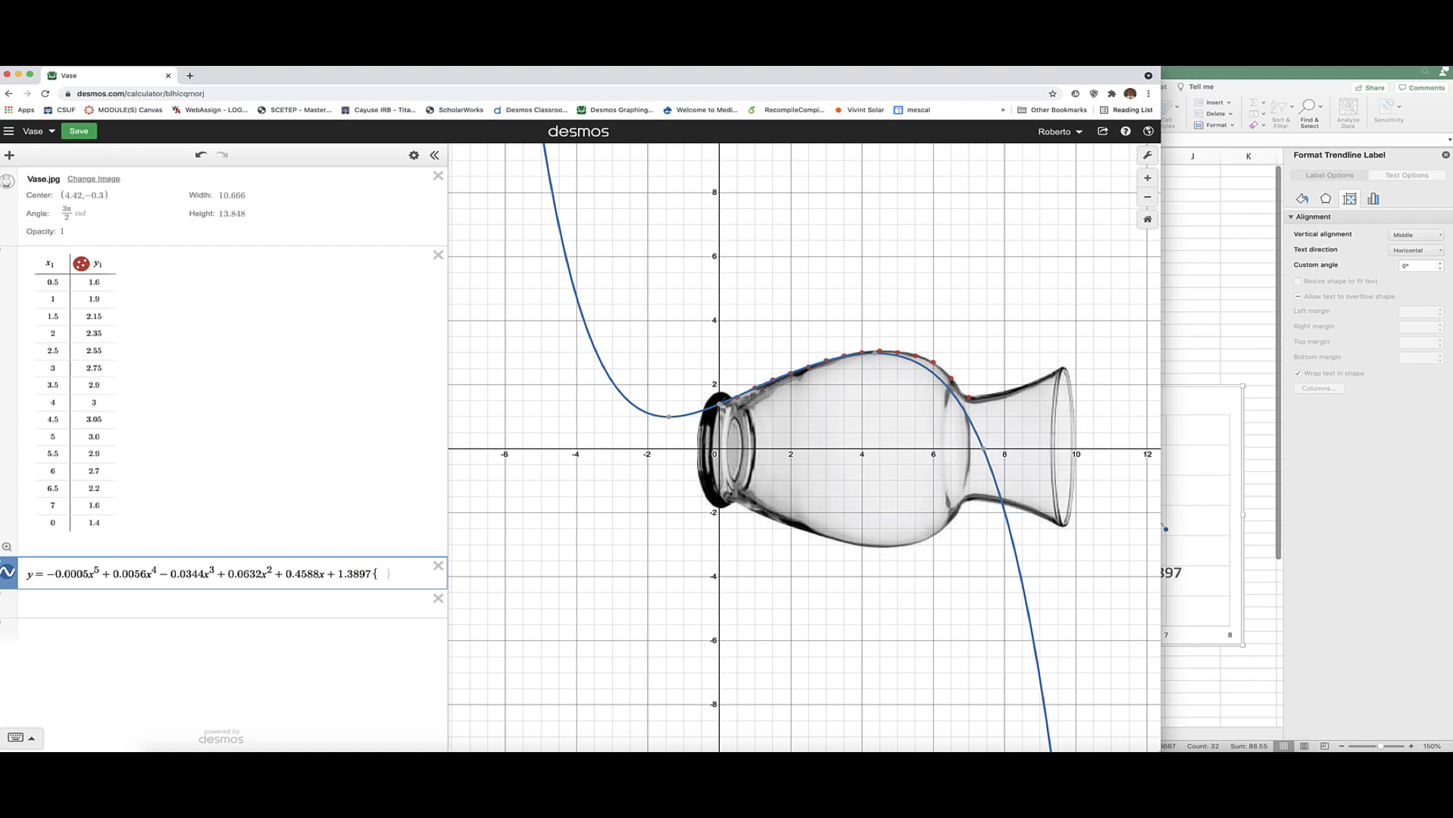
pyautogui.write('0<=x')
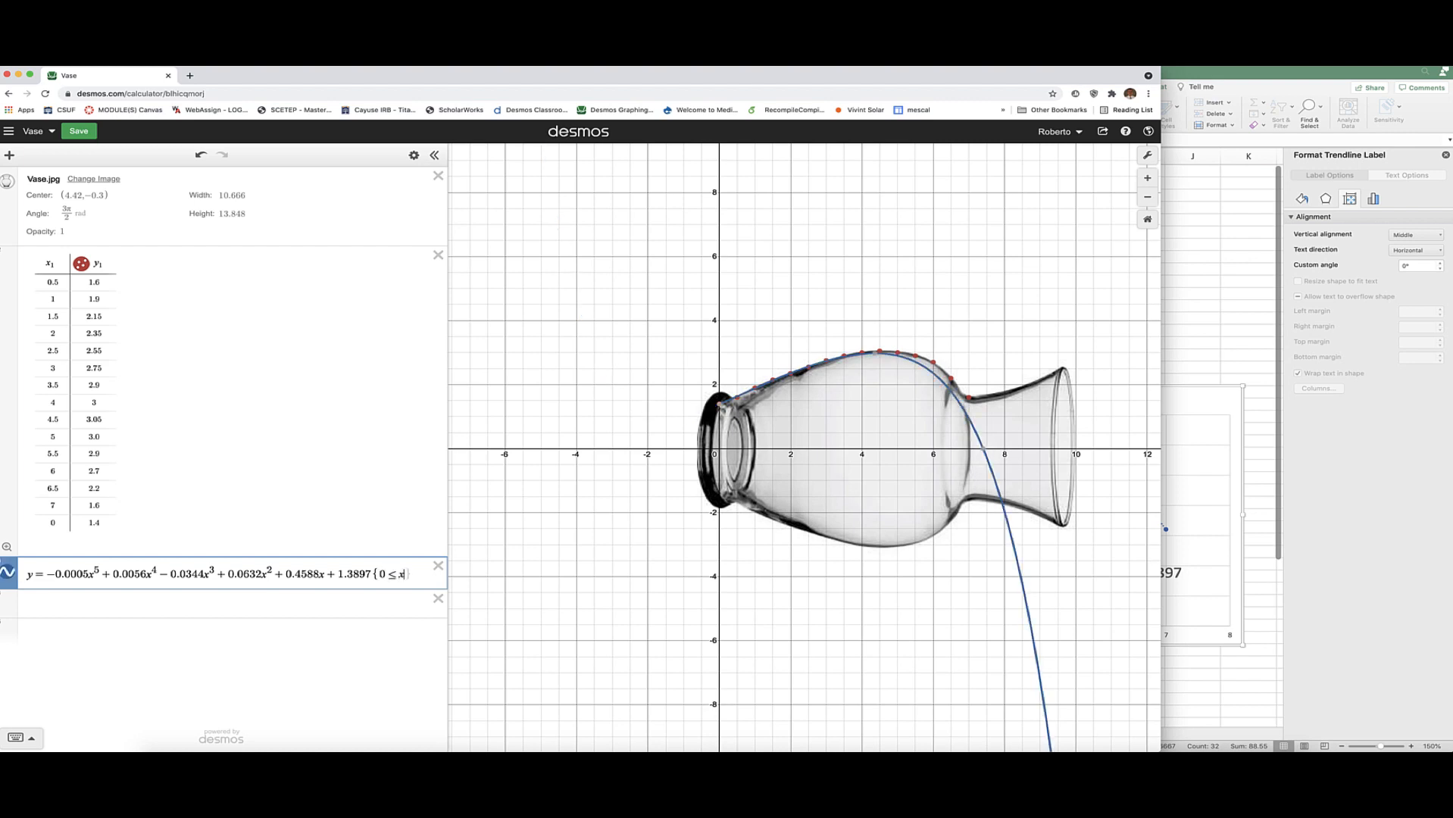
pyautogui.write('<=')
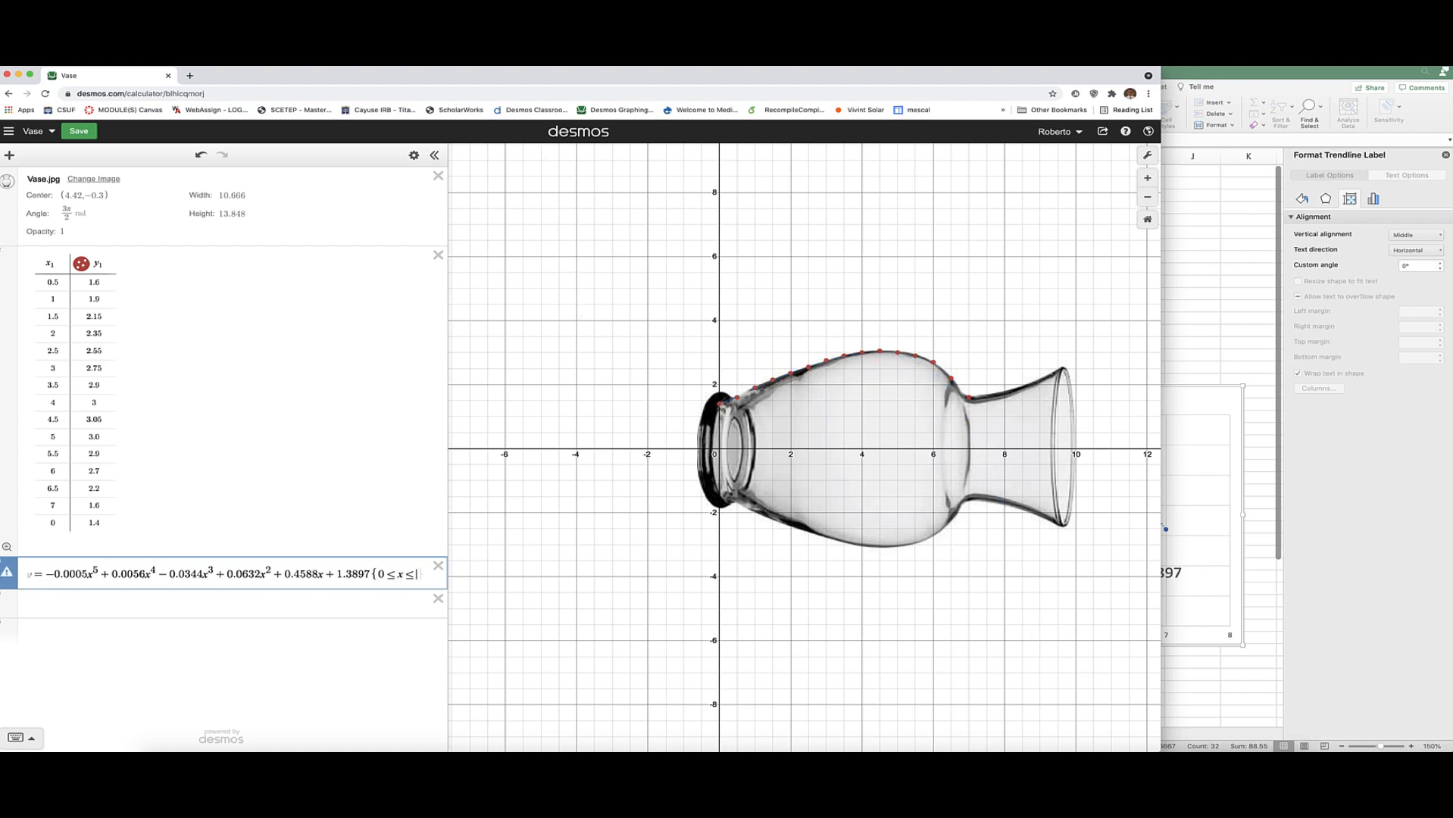
pyautogui.write('7')
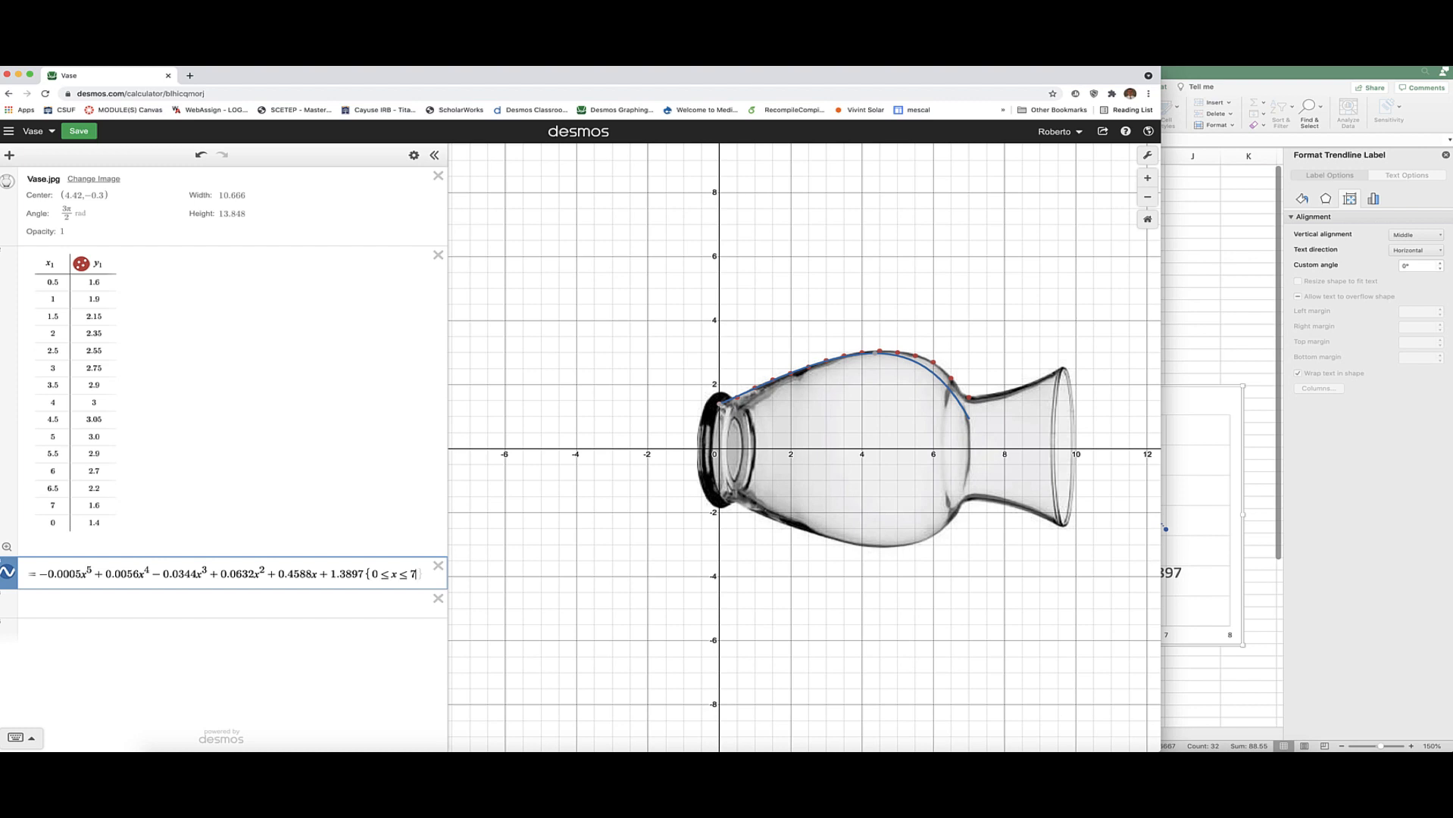
pyautogui.write('}')
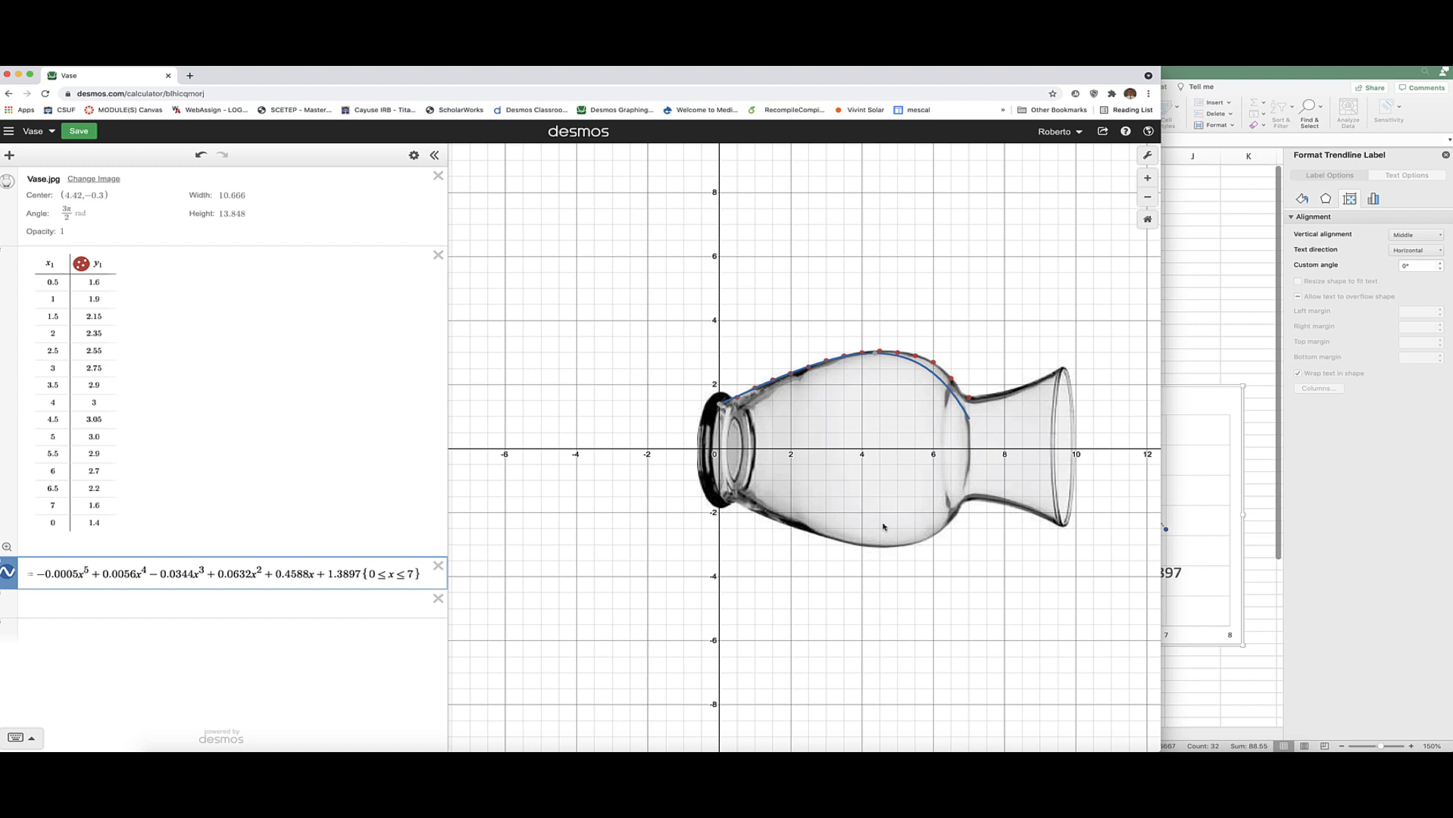
# Step: Switch to Excel and set the chart's polynomial trendline to order 4
pyautogui.click(1216, 366)
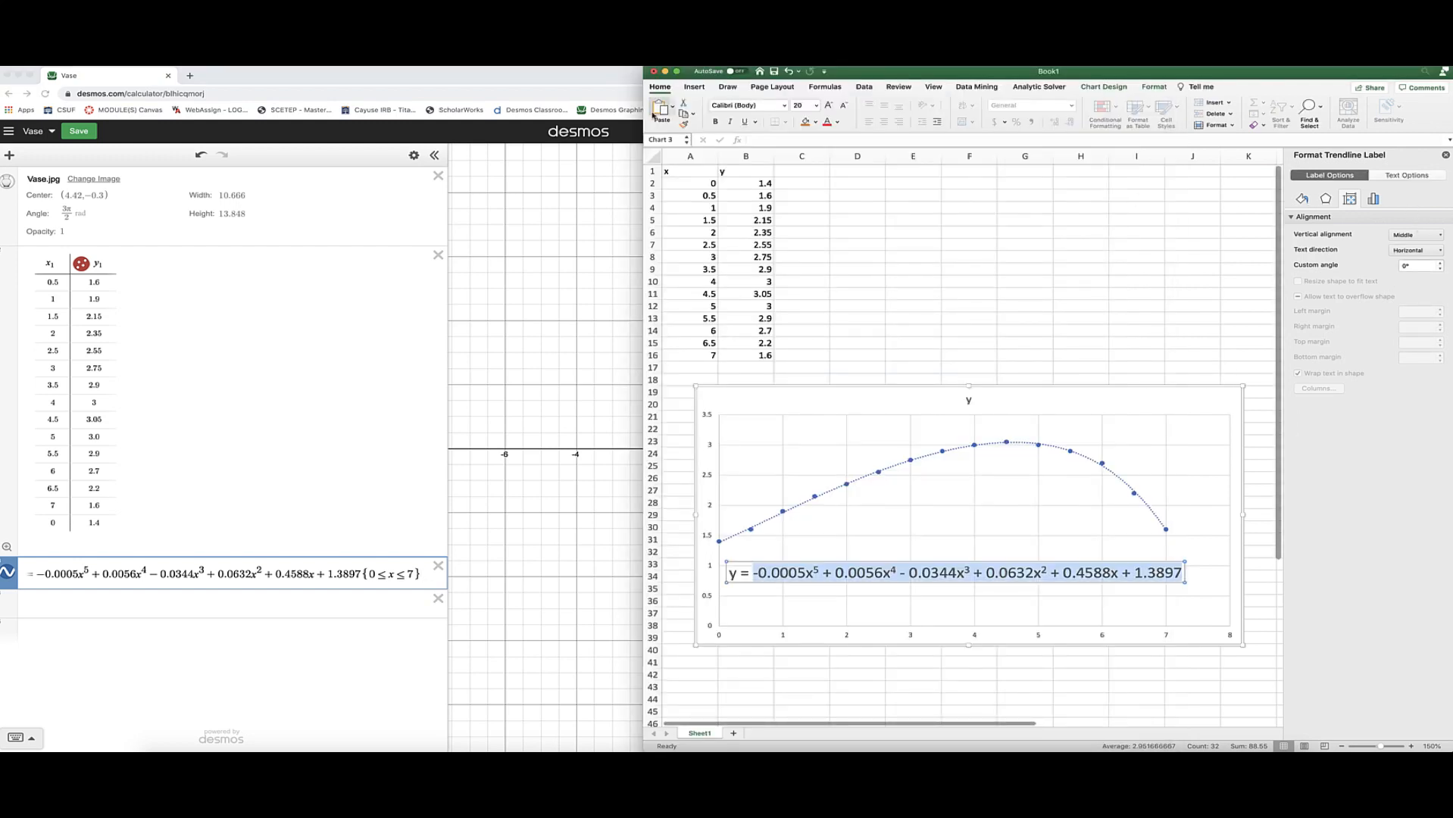
pyautogui.click(913, 464)
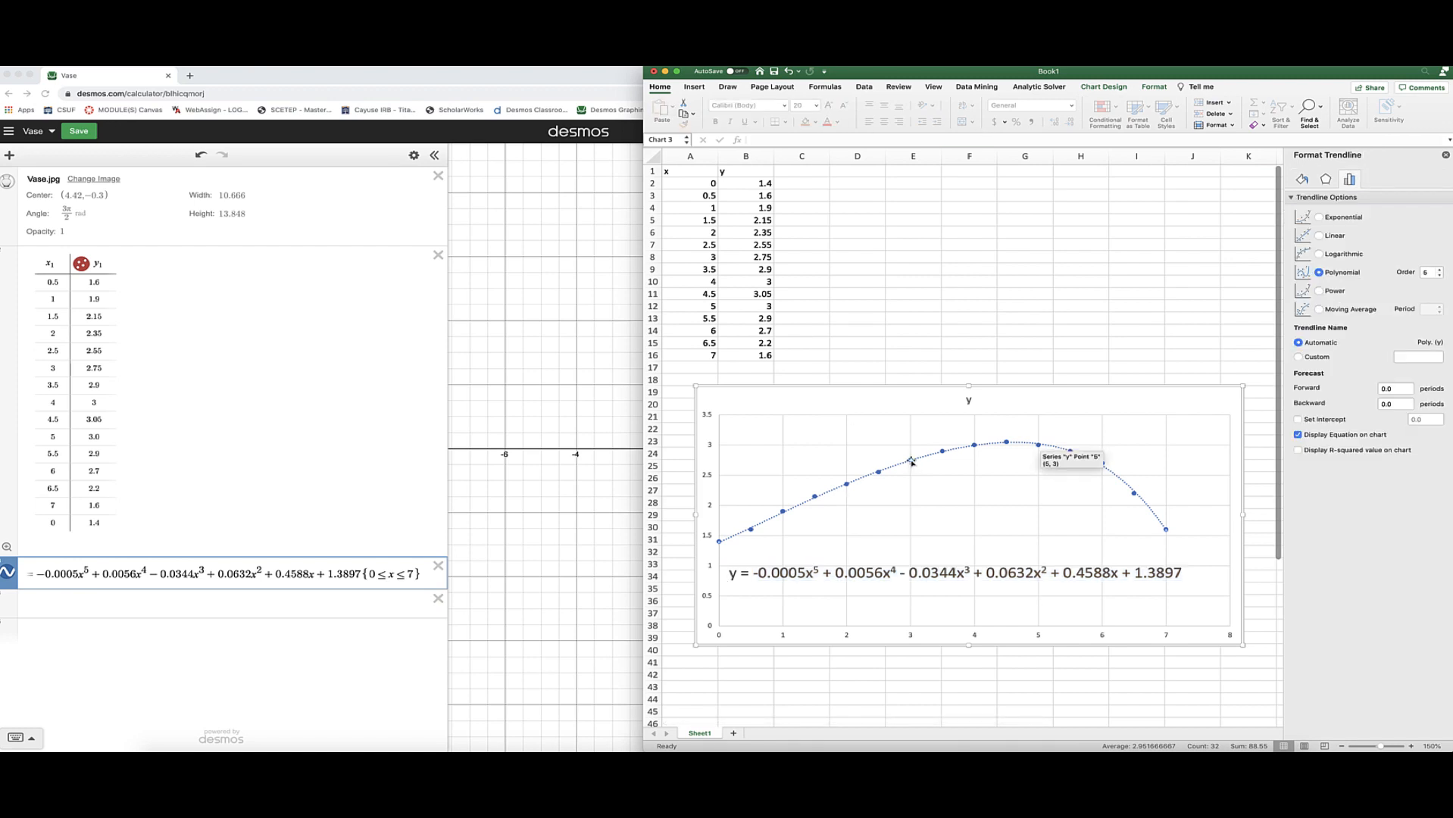
pyautogui.click(1439, 276)
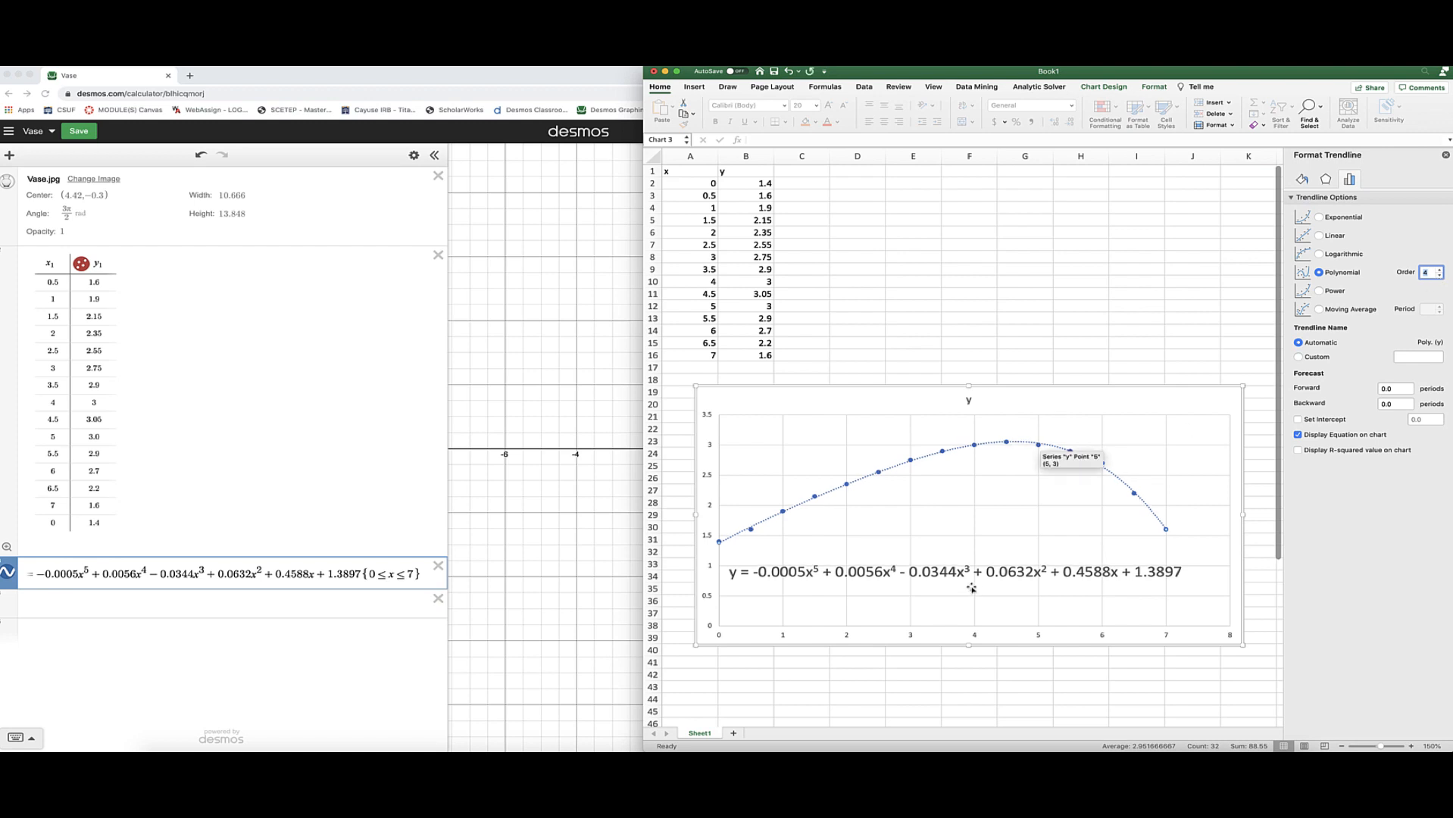
pyautogui.click(1328, 438)
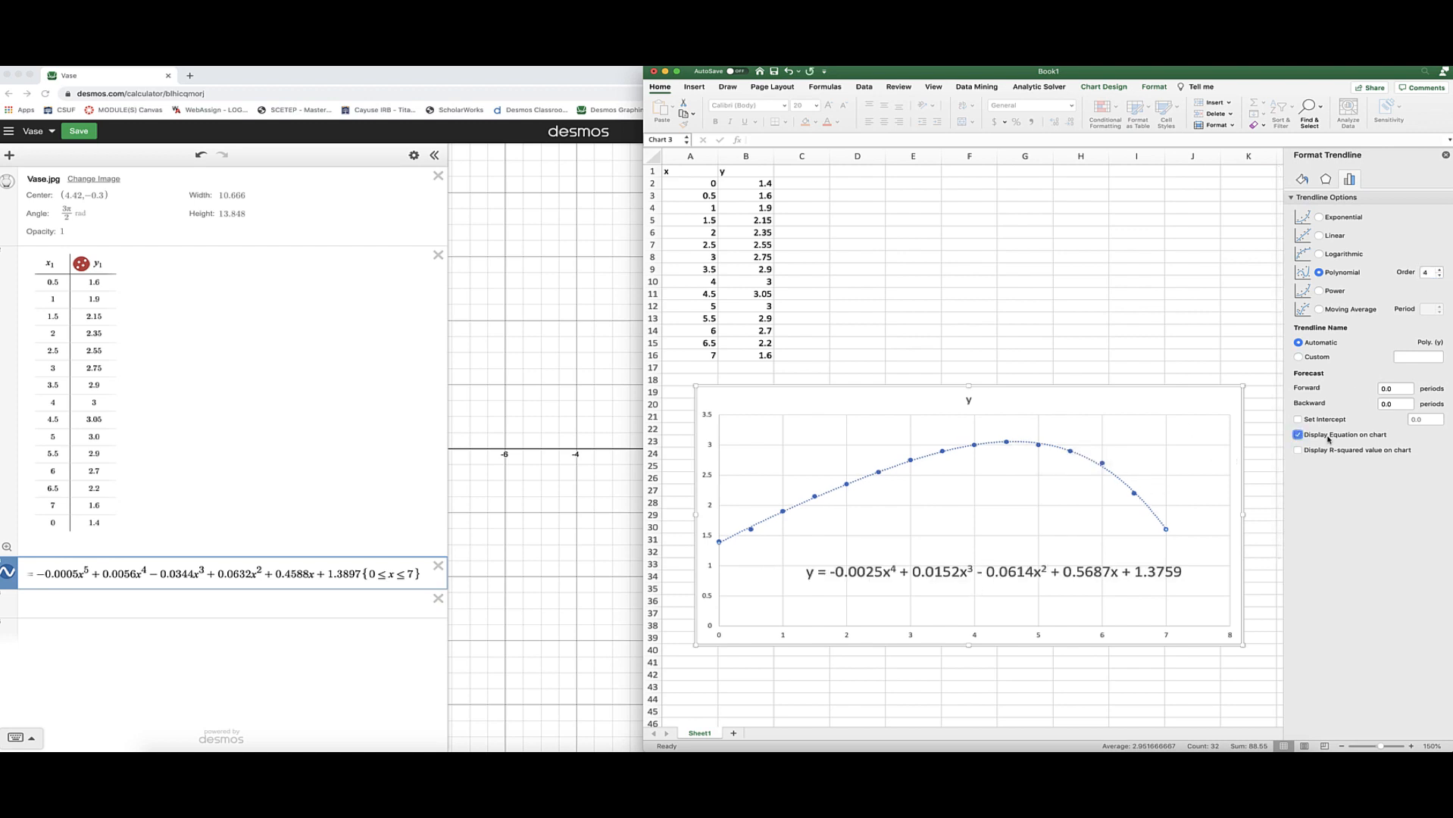
# Step: Copy the trendline equation's right-hand side from Excel over the old polynomial in Desmos, keeping "y =" and the domain restriction
pyautogui.click(893, 570)
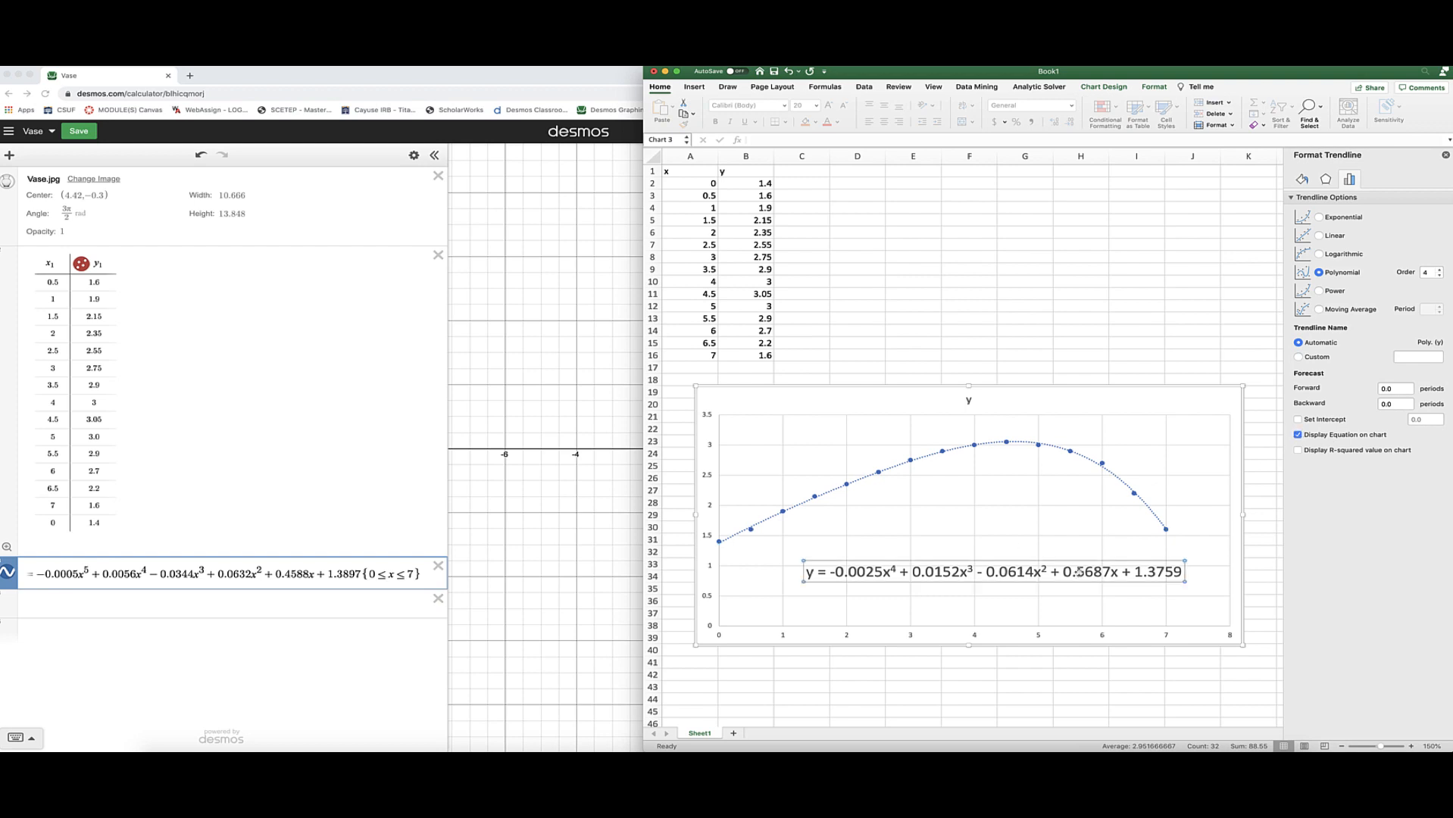
pyautogui.moveTo(831, 574); pyautogui.dragTo(1166, 574)
pyautogui.press('super+c')
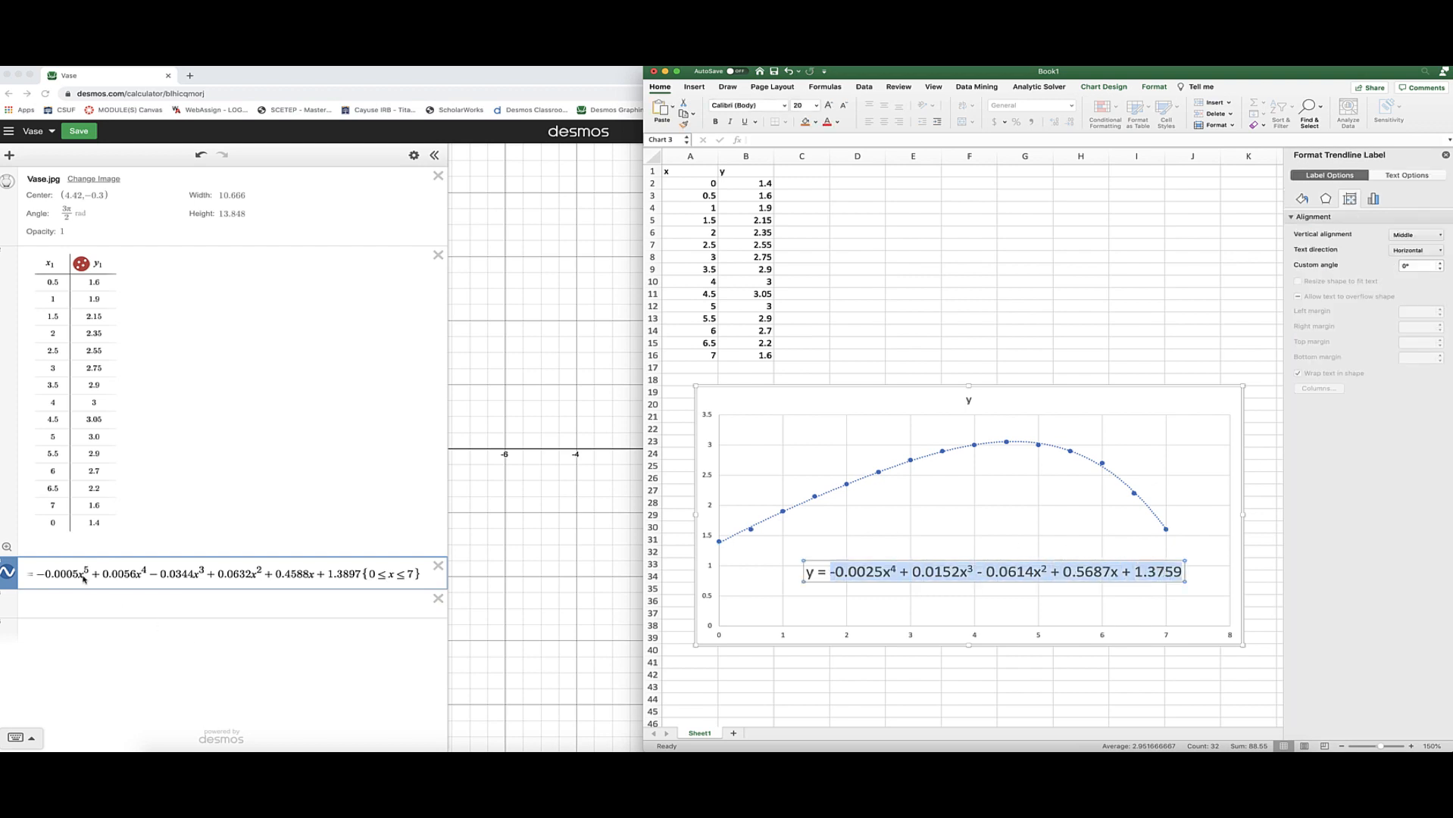
pyautogui.click(38, 576)
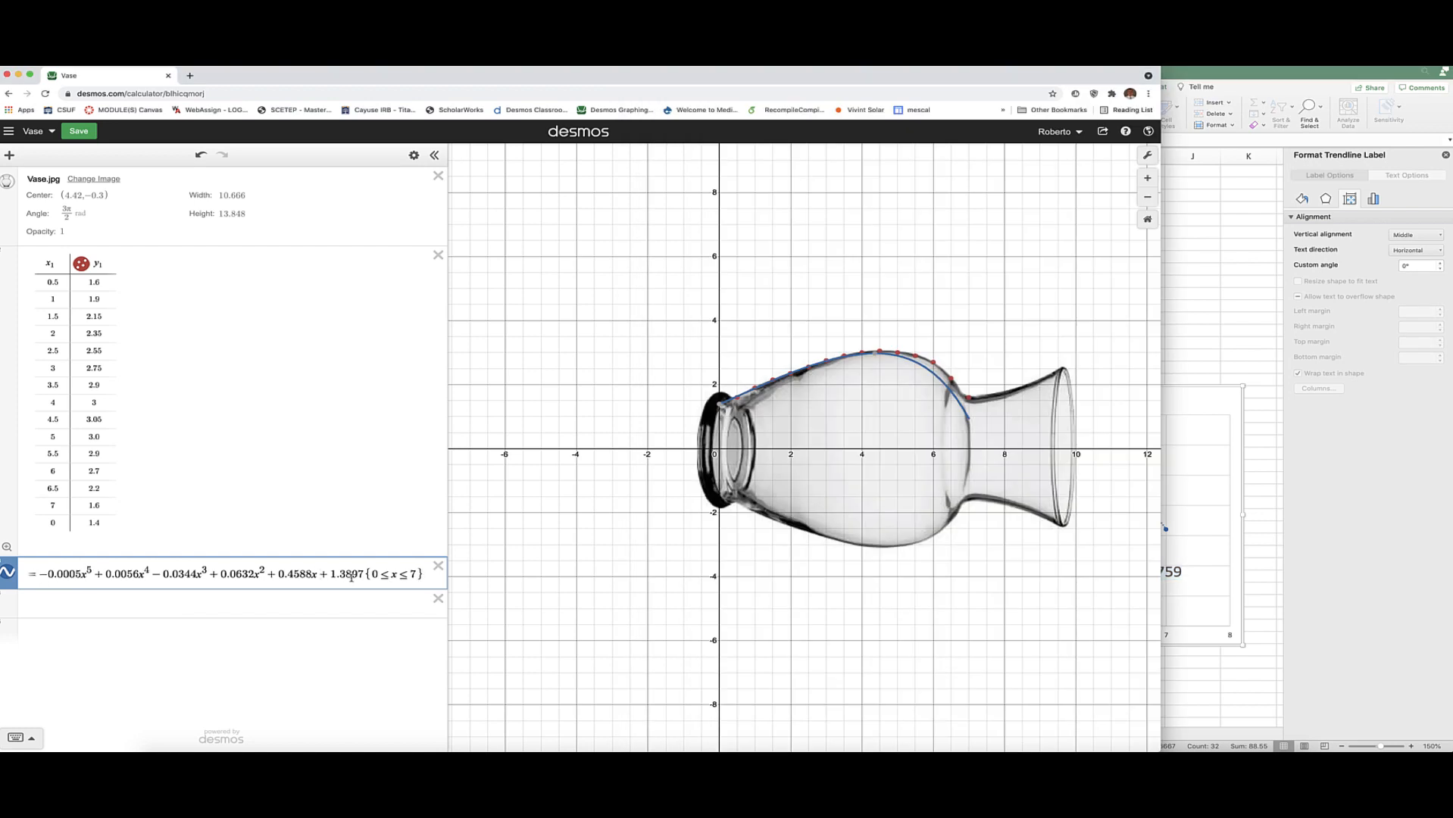
pyautogui.moveTo(364, 574); pyautogui.dragTo(47, 574)
pyautogui.press('super+v')
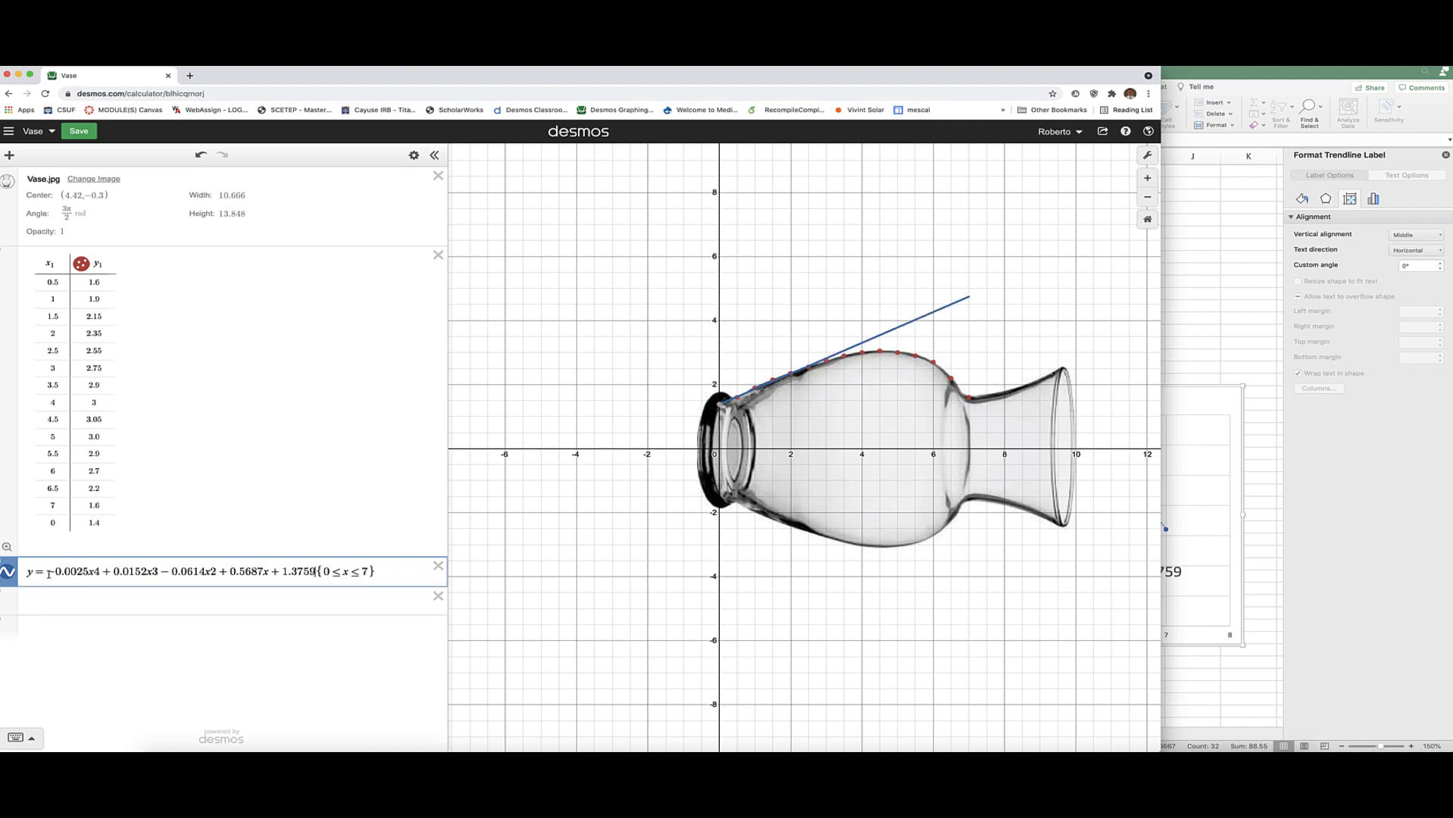
# Step: Turn the 4, 3 and 2 following x in the new polynomial's first three terms into exponents
pyautogui.doubleClick(92, 573)
pyautogui.write('^')
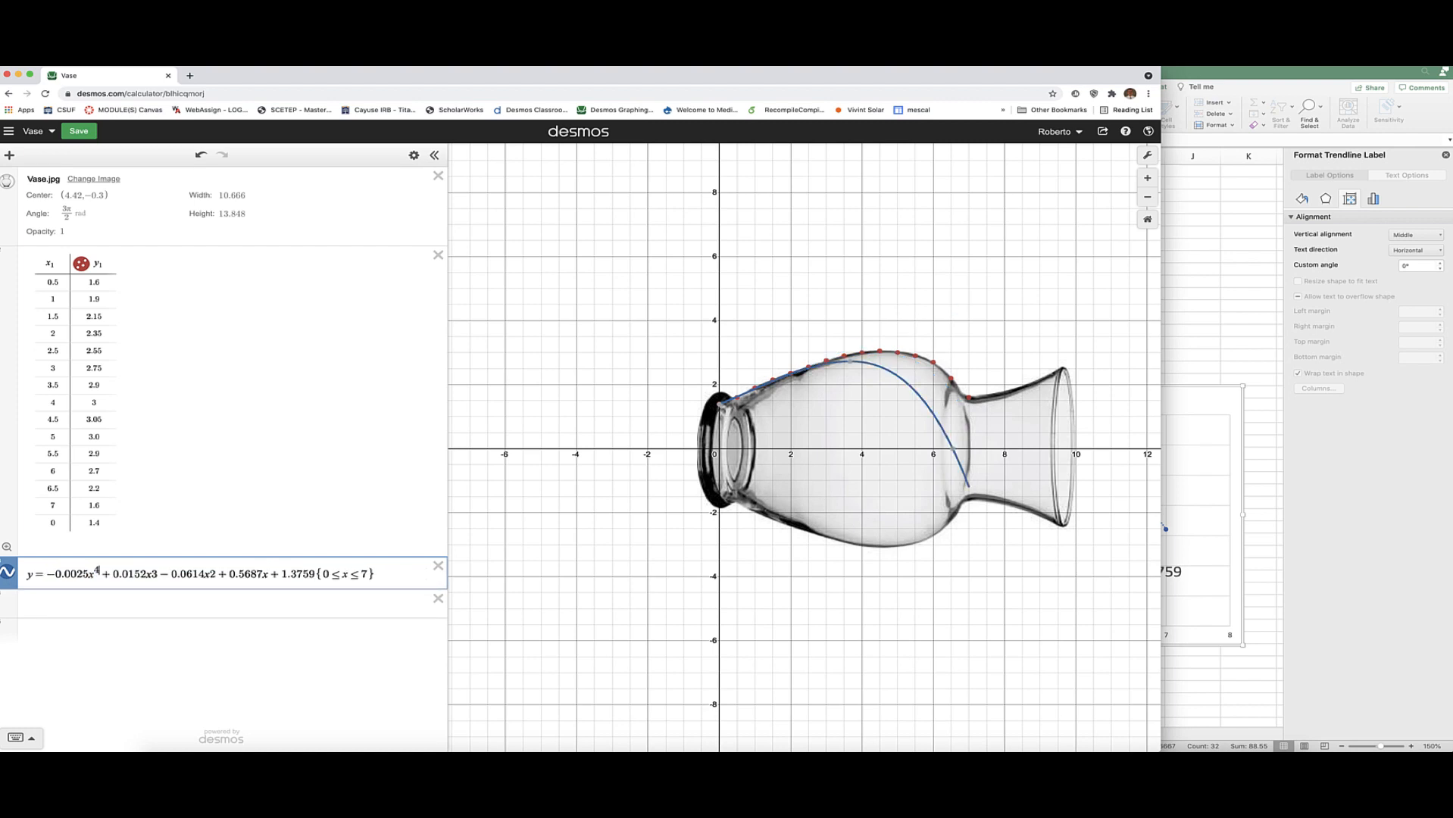
pyautogui.doubleClick(153, 574)
pyautogui.write('^')
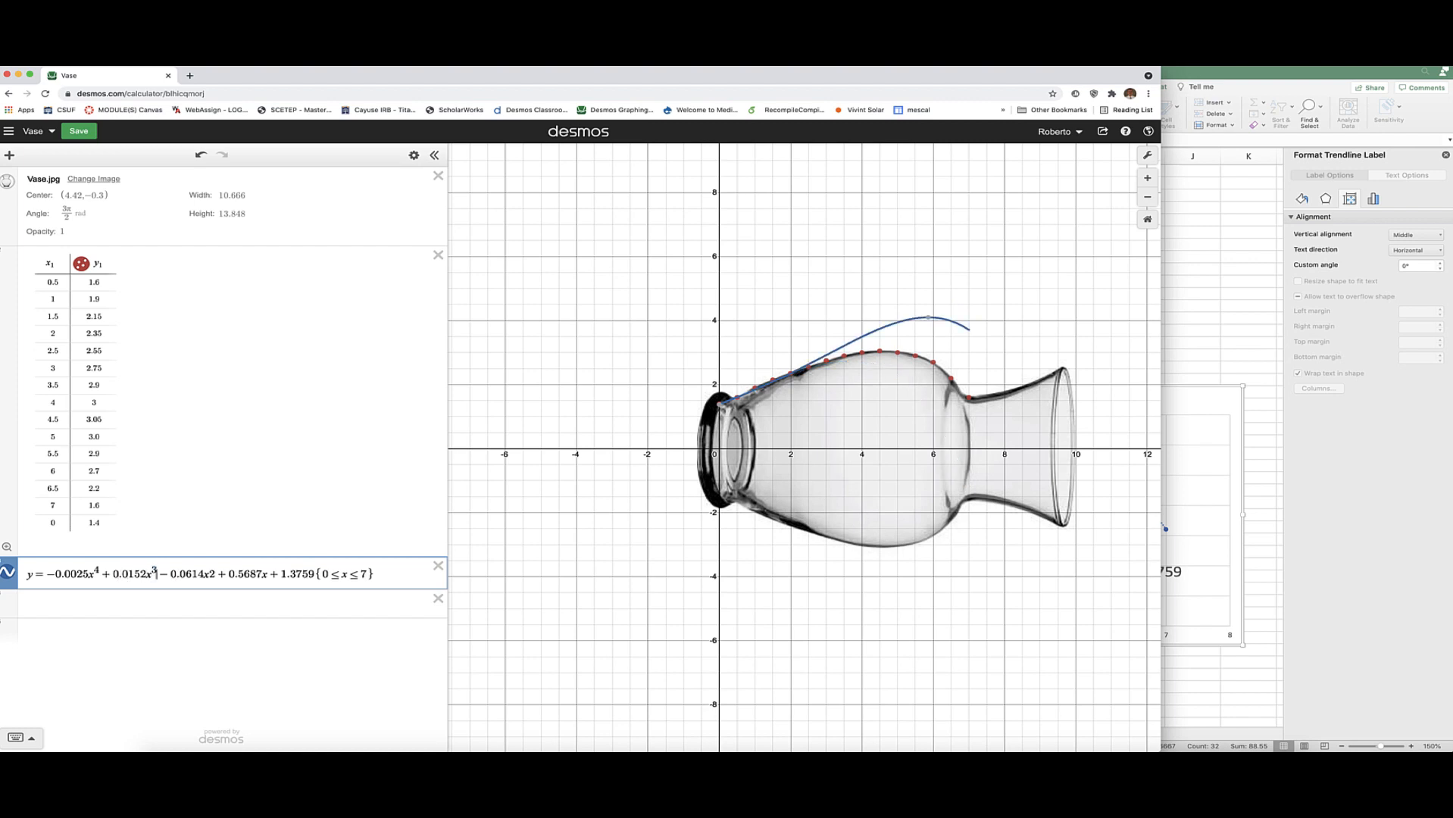
pyautogui.doubleClick(207, 574)
pyautogui.write('^')
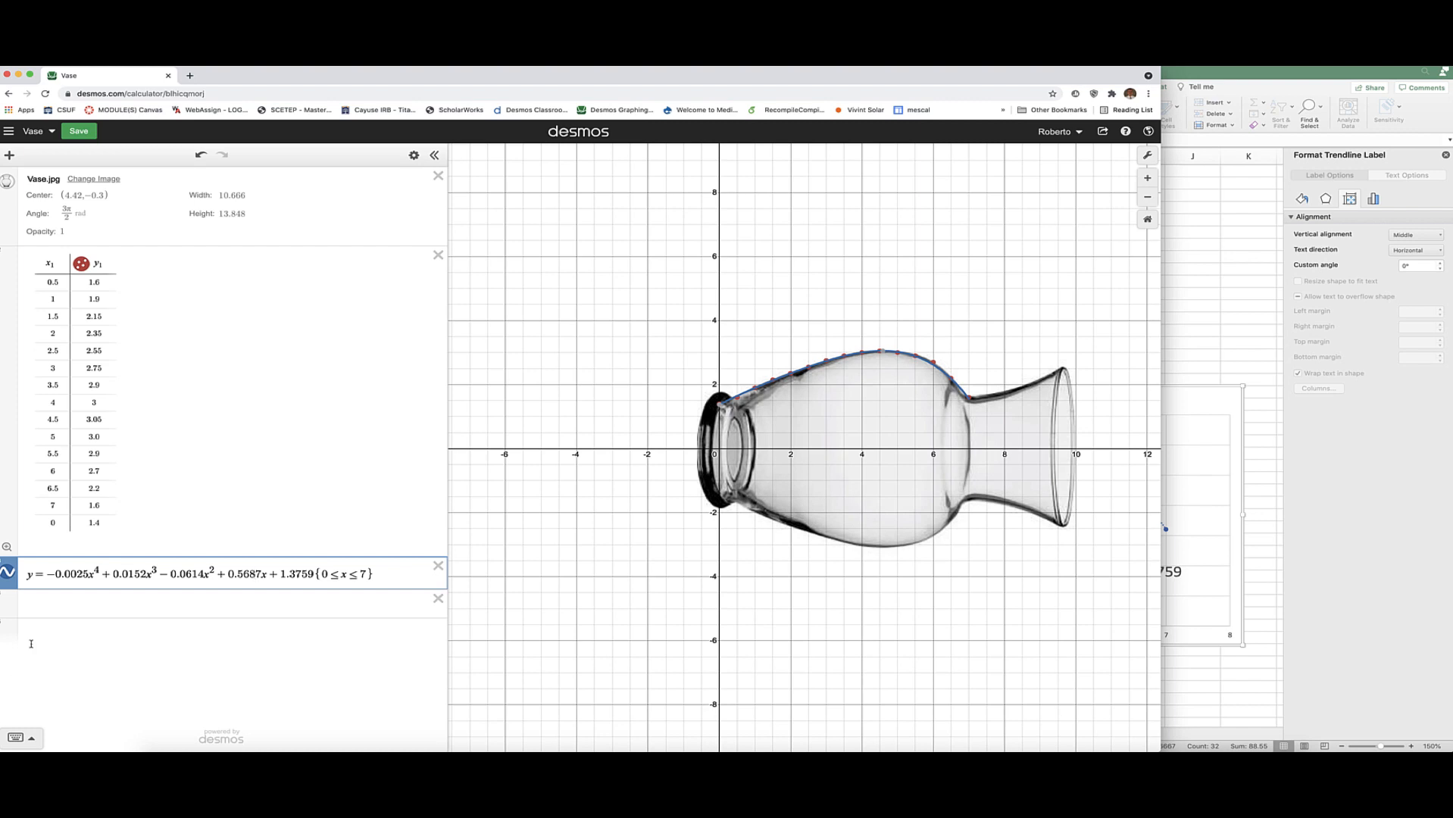
# Step: Hide and show the vase image repeatedly to compare the restricted curve with the vase's outline, leaving the image shown
pyautogui.click(96, 604)
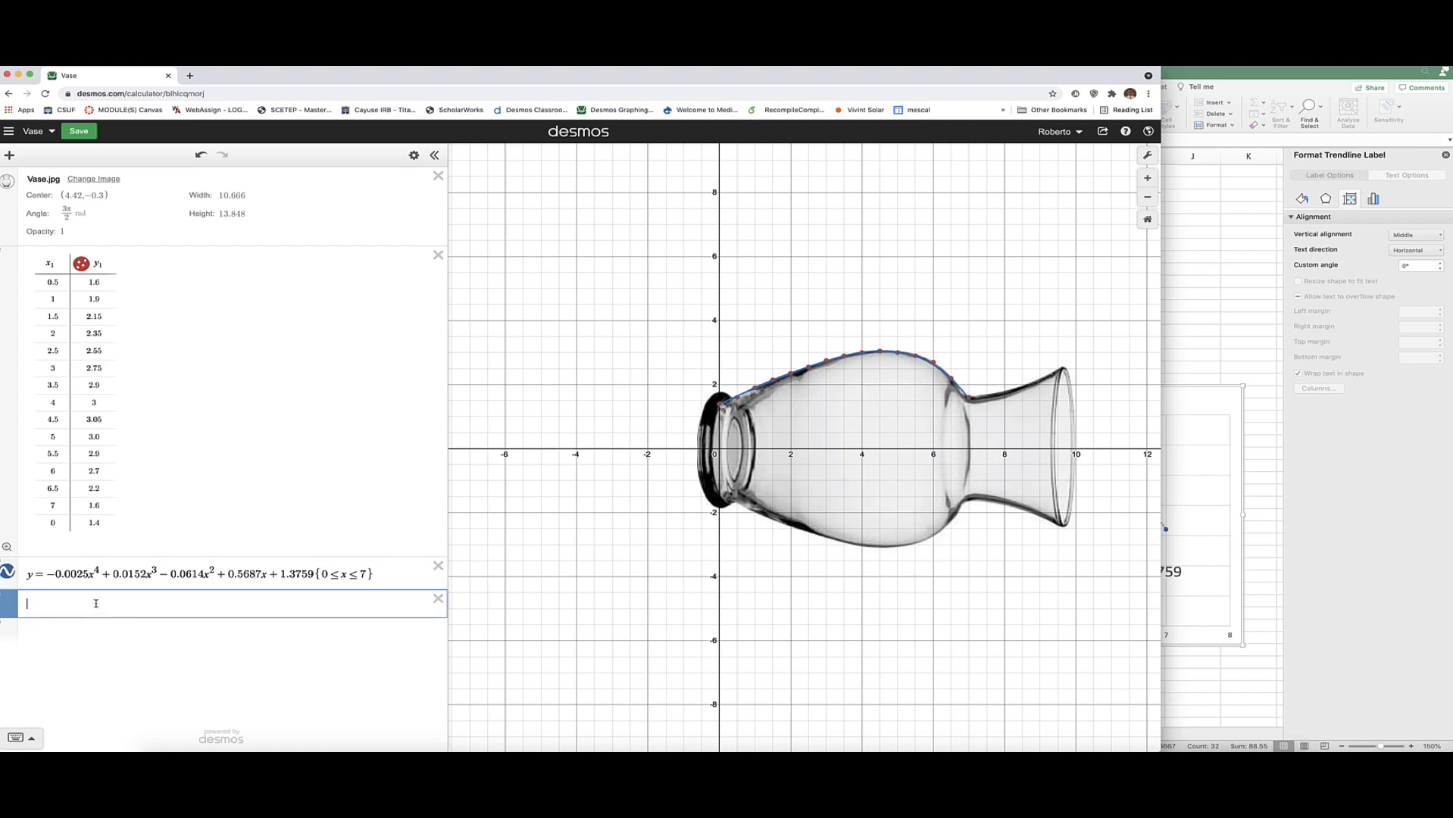
pyautogui.click(6, 183)
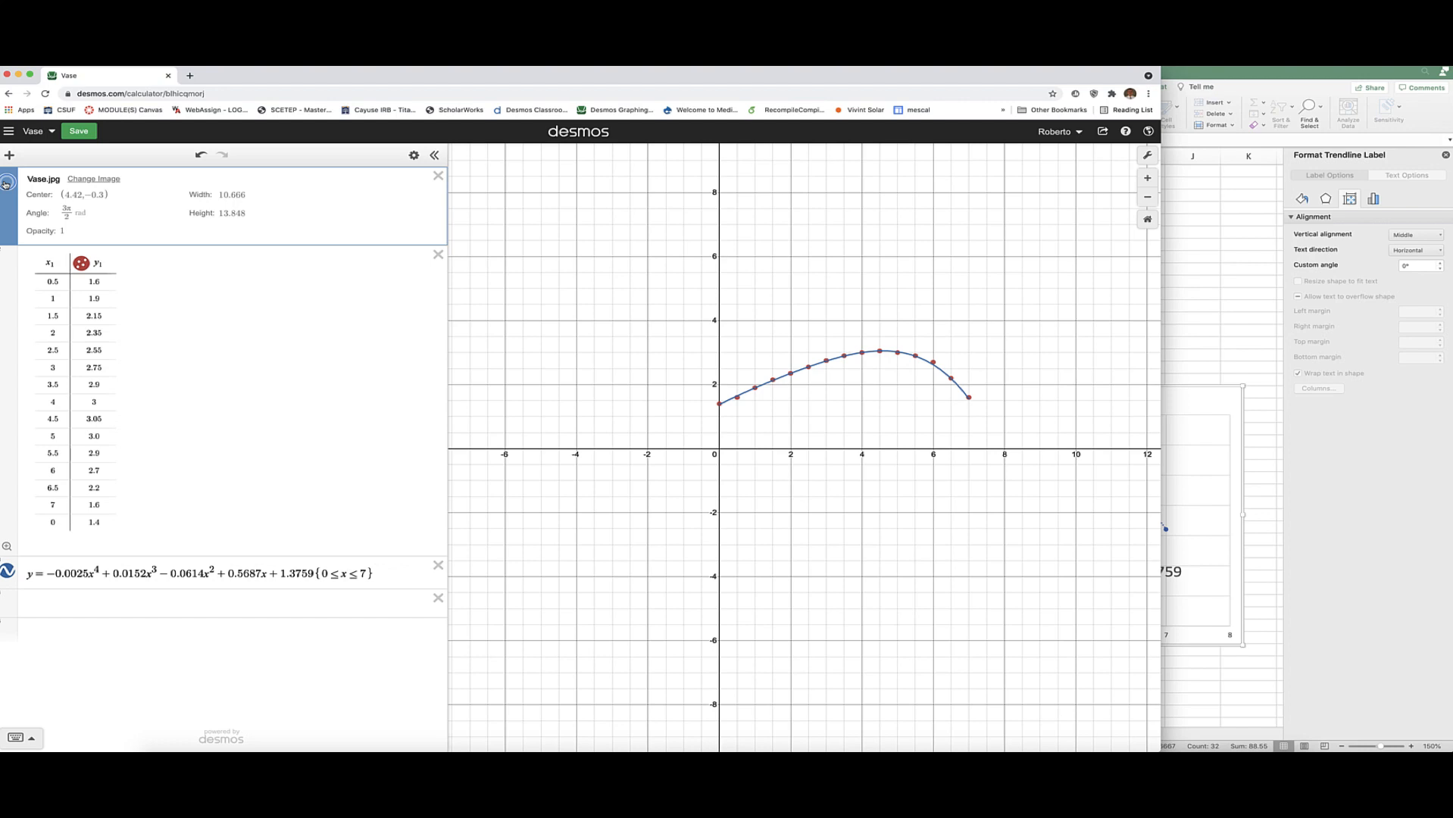
pyautogui.click(6, 183)
pyautogui.click(6, 183)
pyautogui.click(6, 182)
pyautogui.click(6, 182)
pyautogui.click(6, 182)
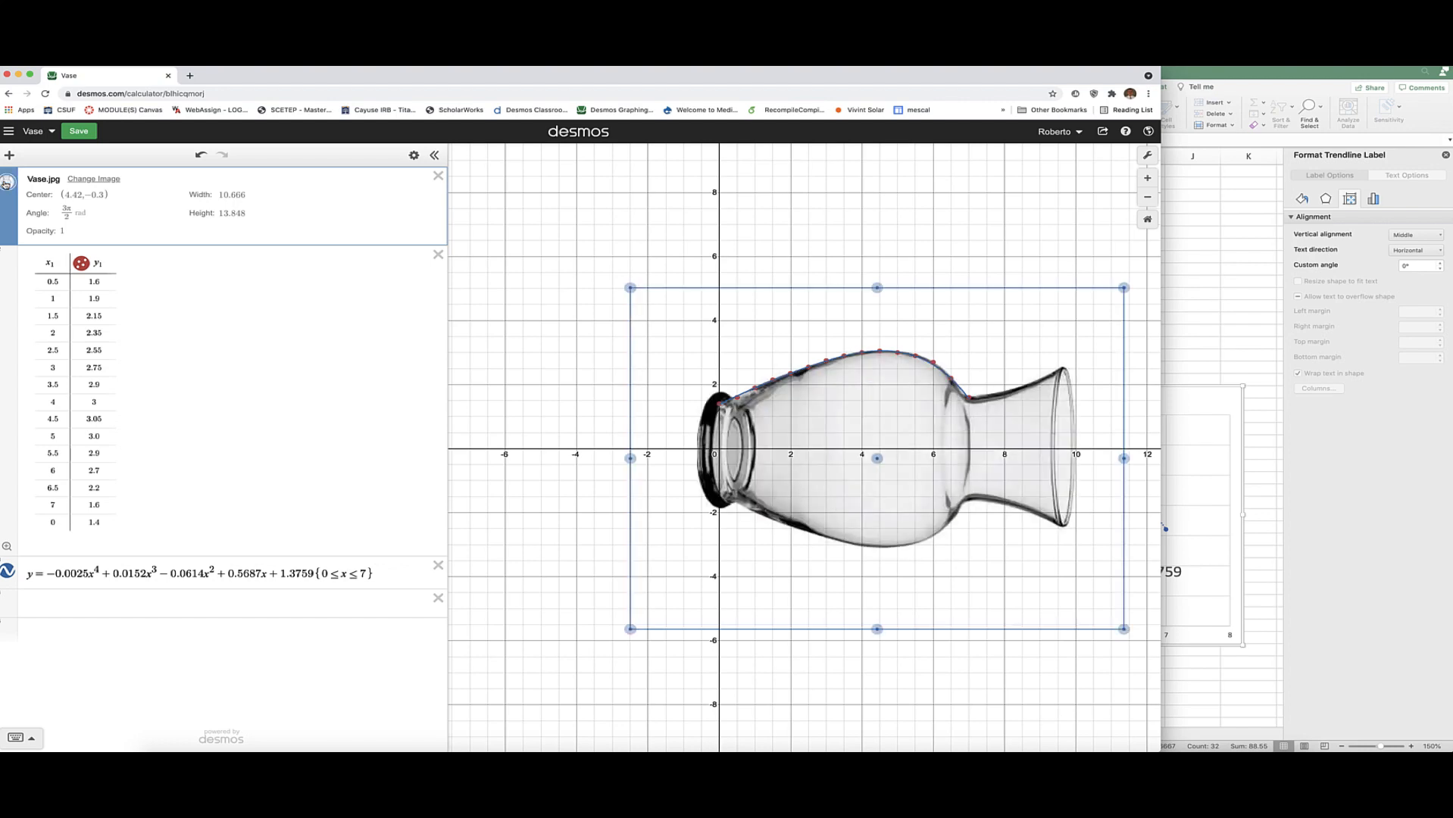
pyautogui.click(6, 182)
pyautogui.click(6, 182)
pyautogui.click(6, 183)
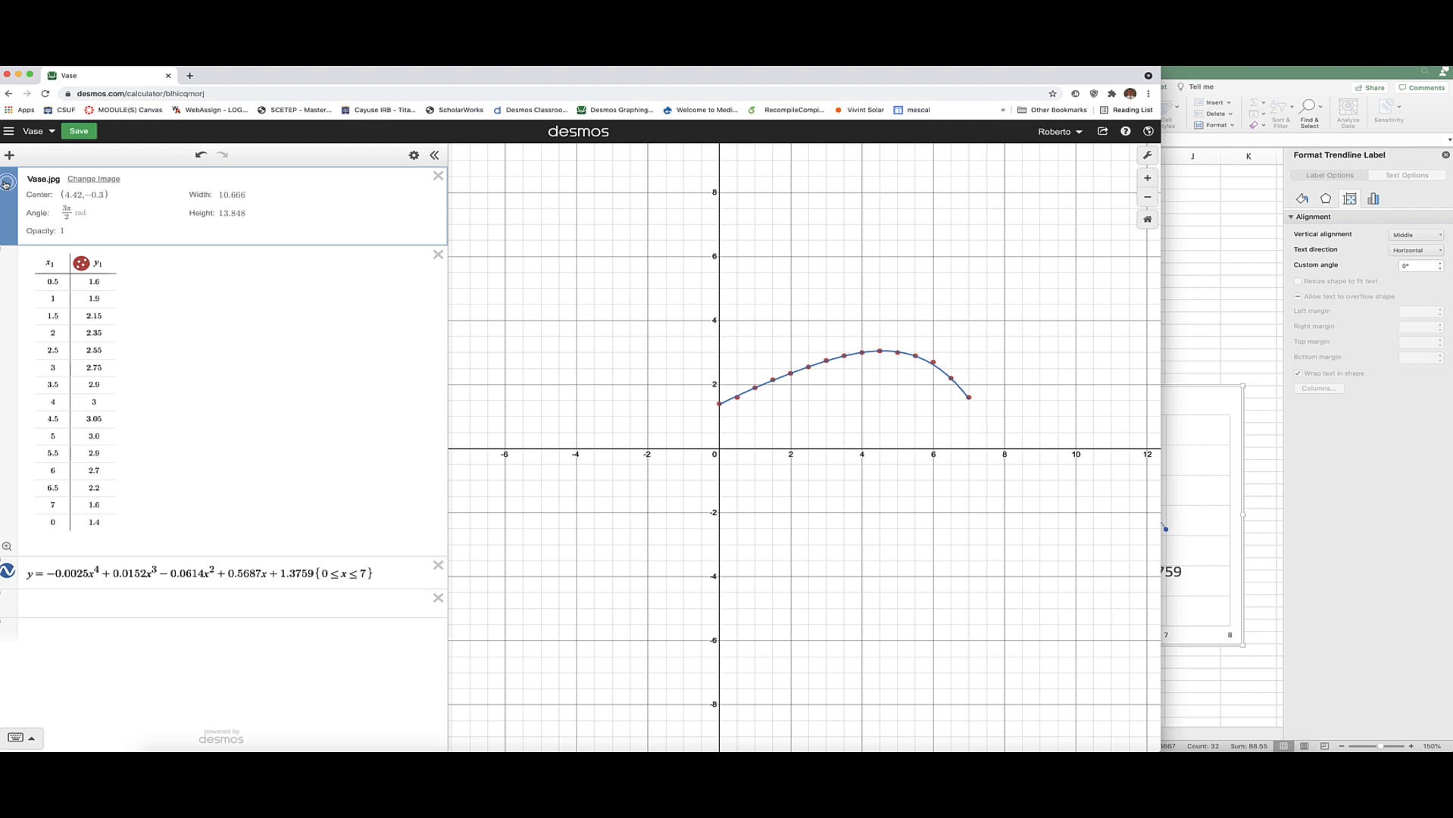
pyautogui.click(6, 182)
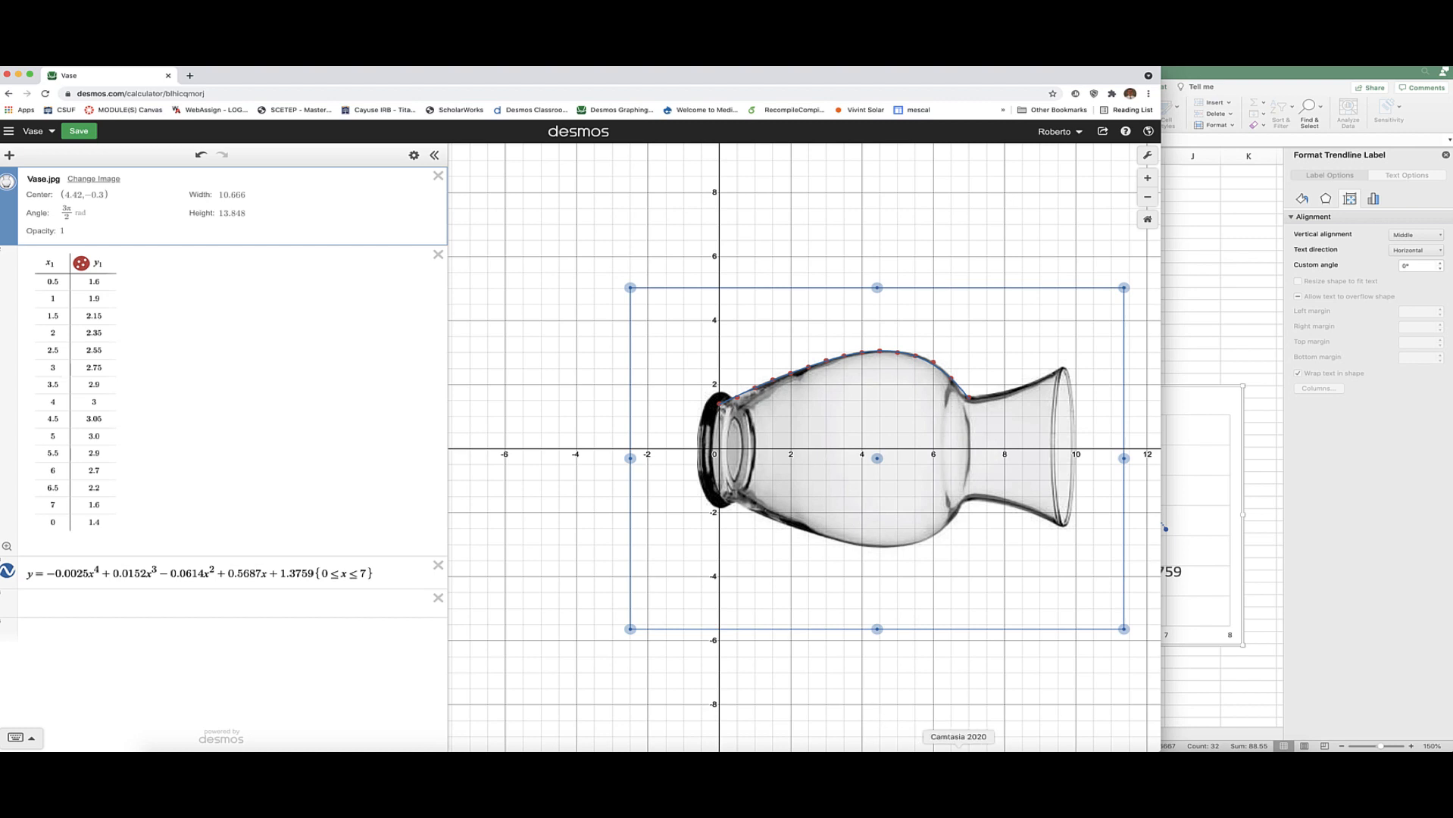
pyautogui.click(1186, 59)
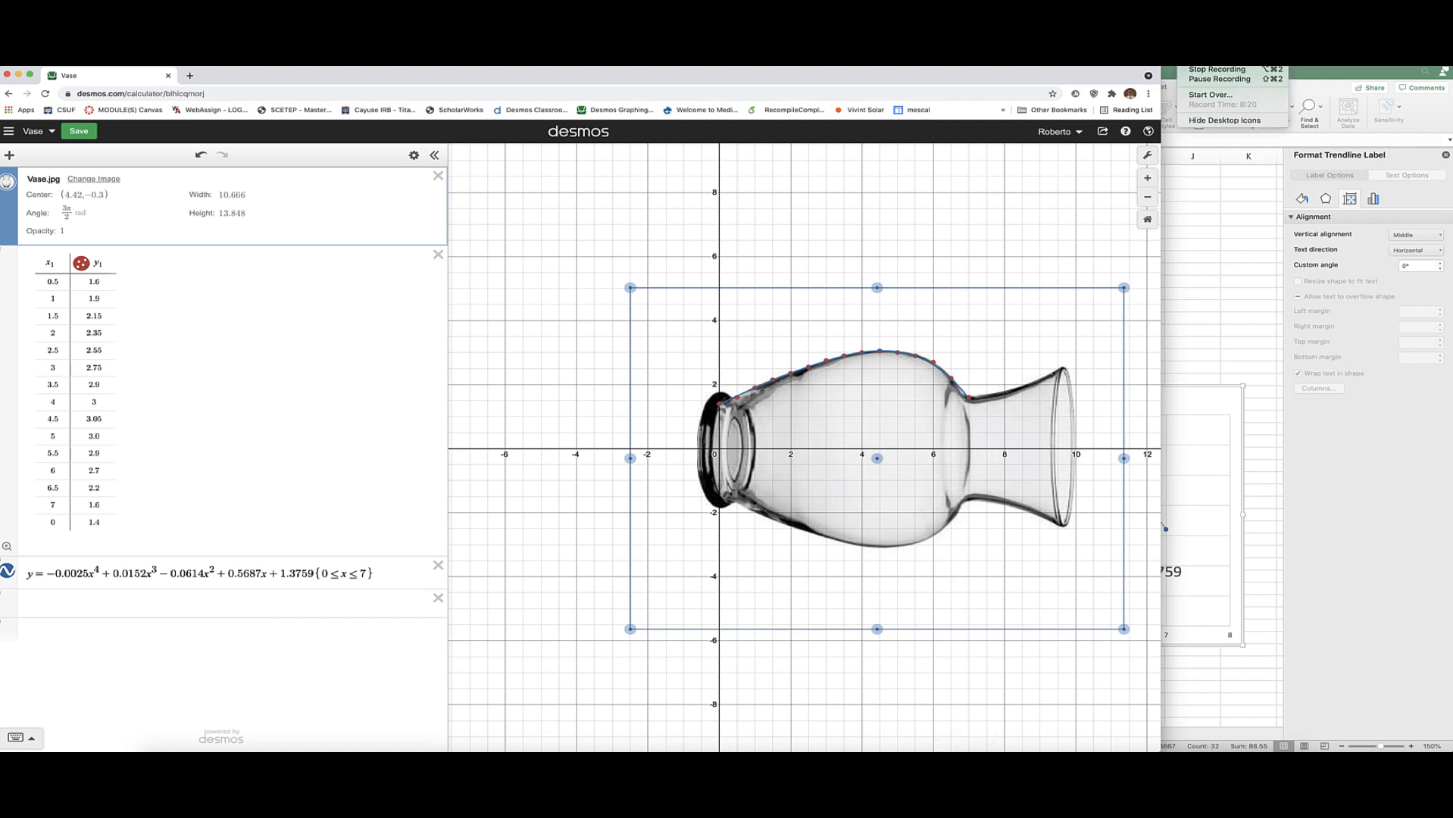